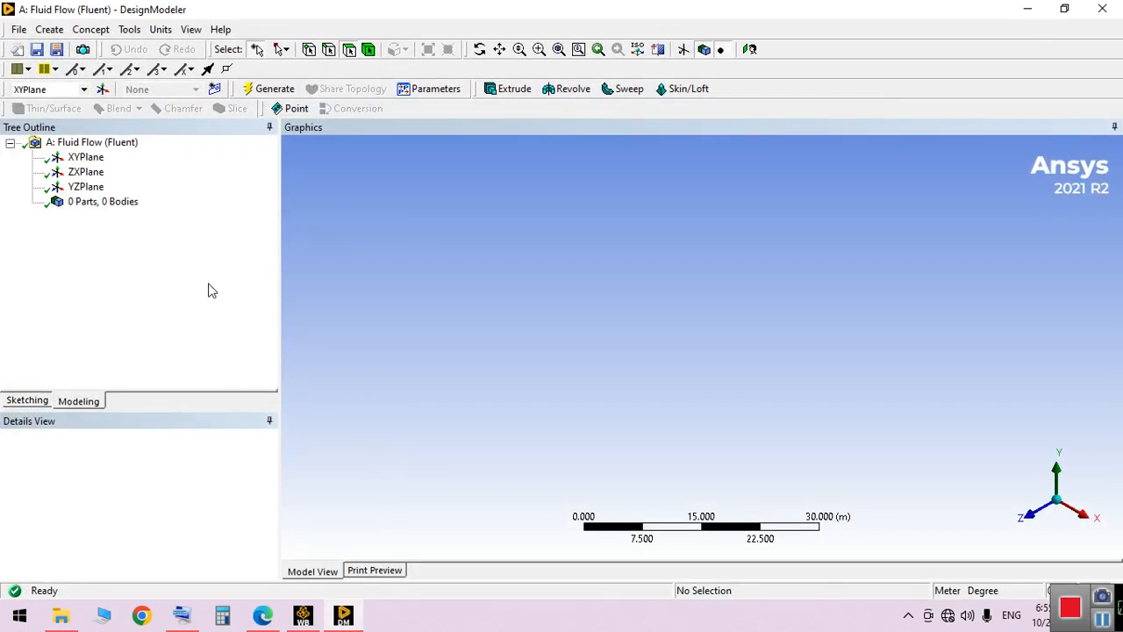
Create a box primitive on the XY plane and set its diagonal X component to 0.5 m
click(49, 29)
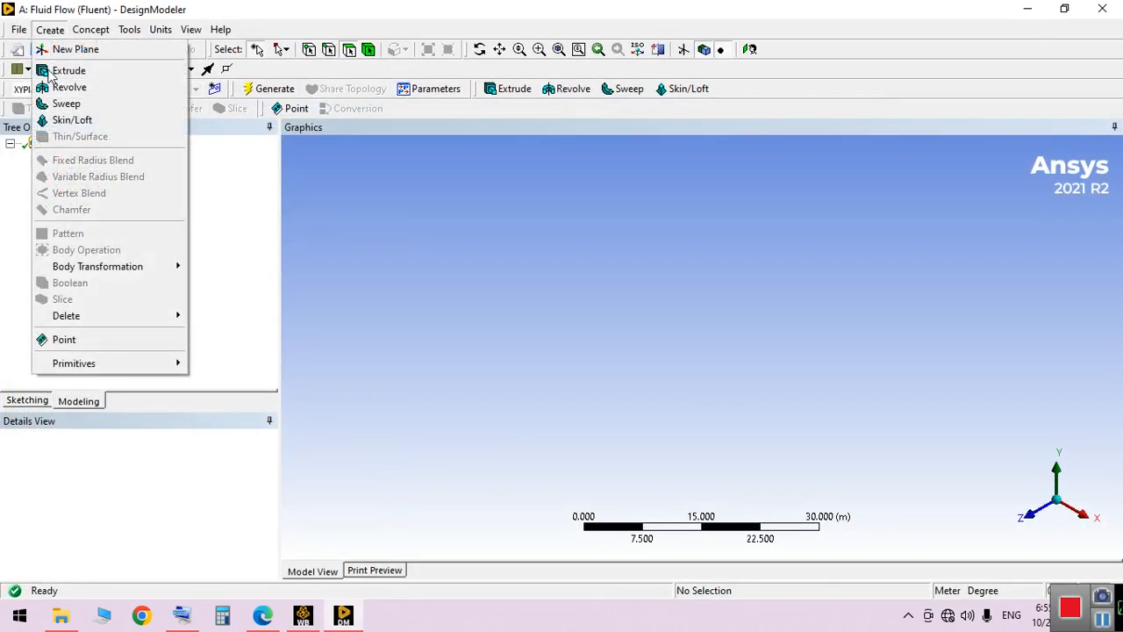
mouse_move(88, 371)
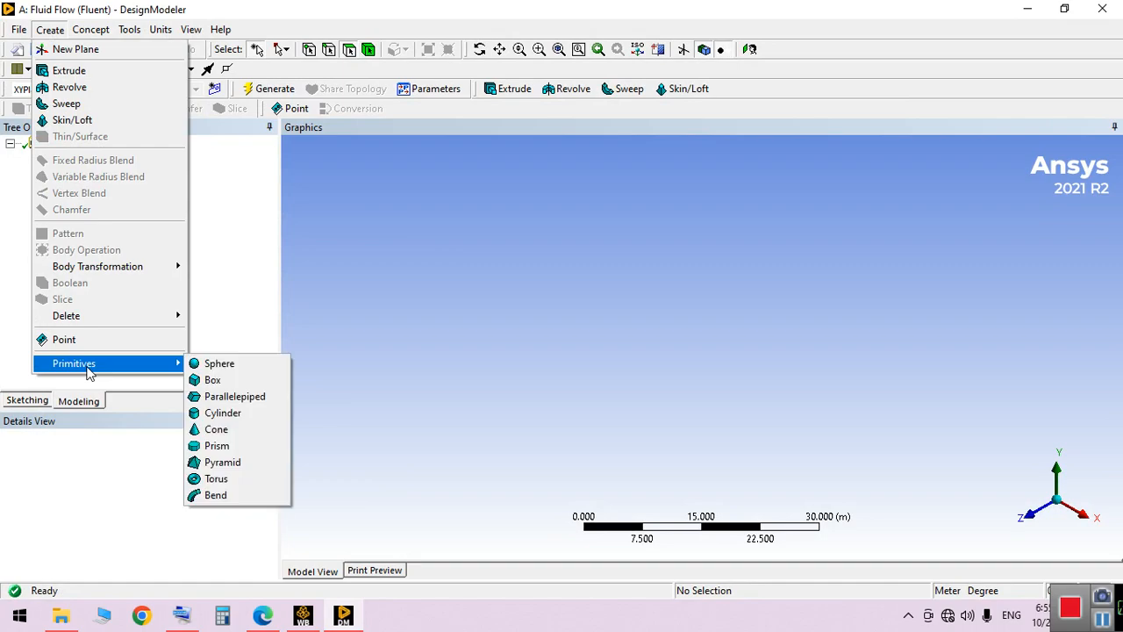
click(251, 382)
click(206, 525)
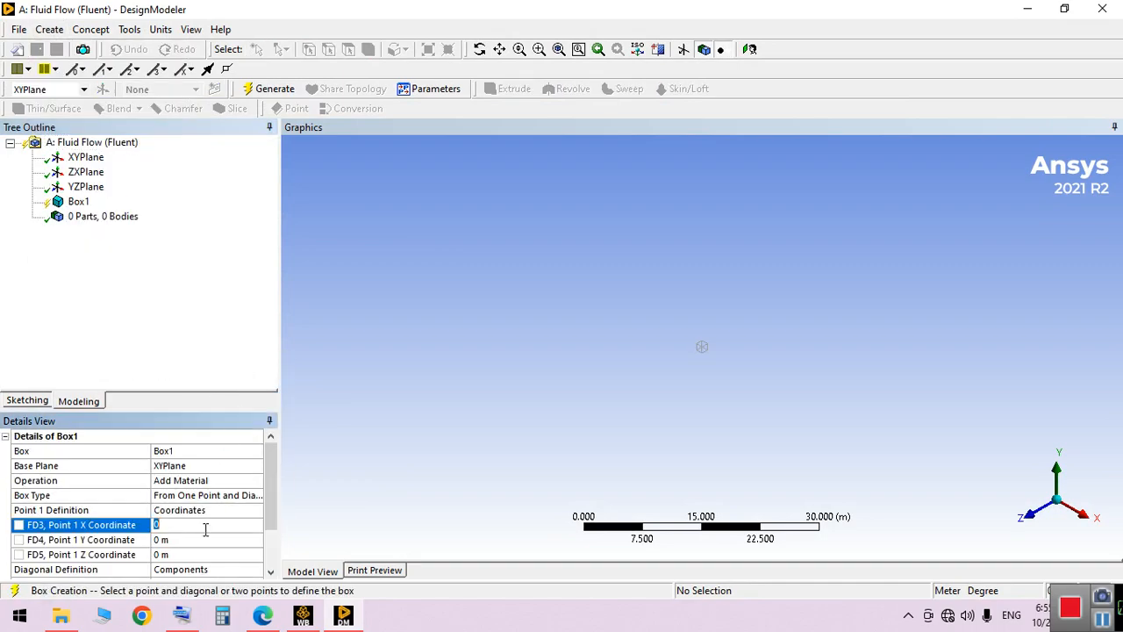
drag(270, 523, 272, 566)
click(189, 525)
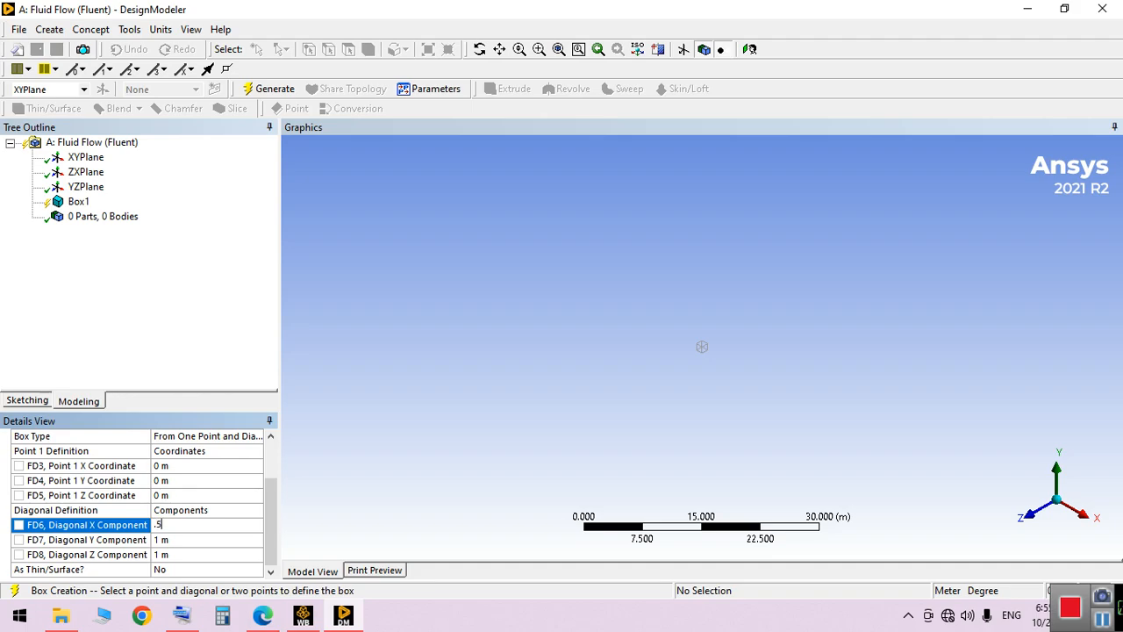
key(Return)
Set the first box's diagonal Y component to 0.25 m and Z component to 0.1 m, and generate it
click(216, 540)
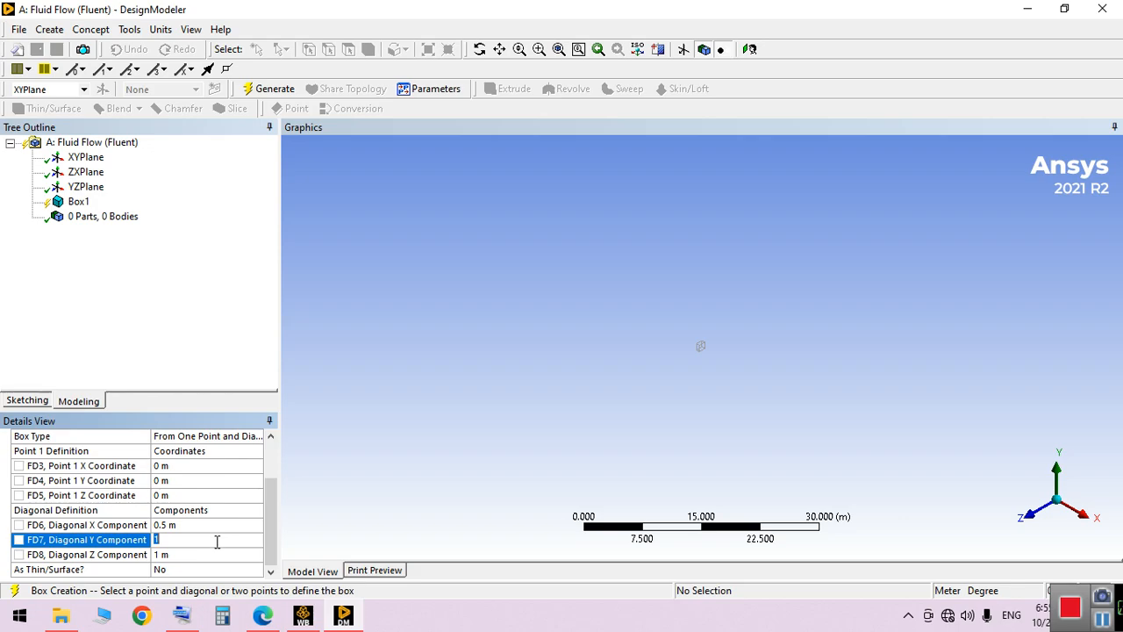
text(.25)
key(Return)
click(211, 556)
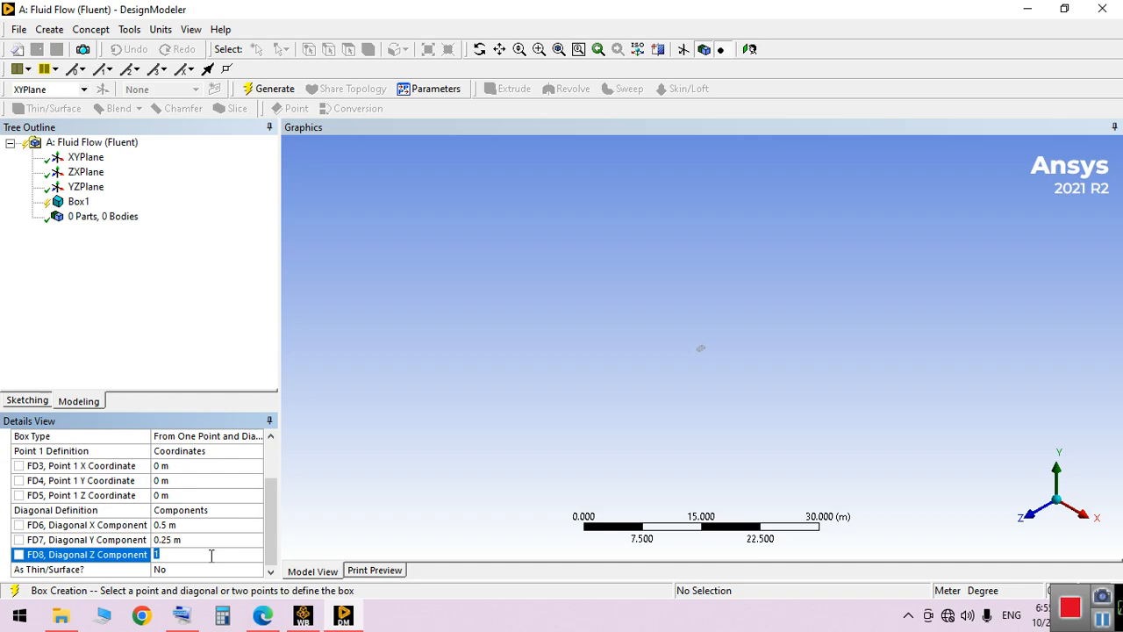
text(.1)
key(Return)
click(263, 88)
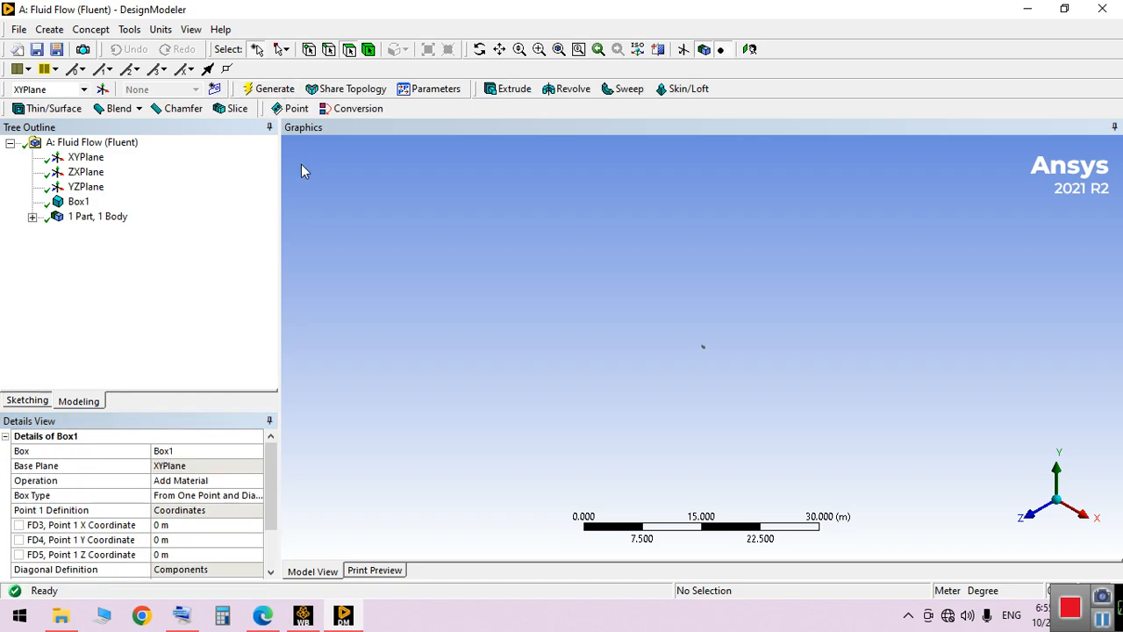
Set the first box's Point 1 X coordinate to -0.25 m and Z coordinate to -0.05 m, and regenerate it
click(558, 49)
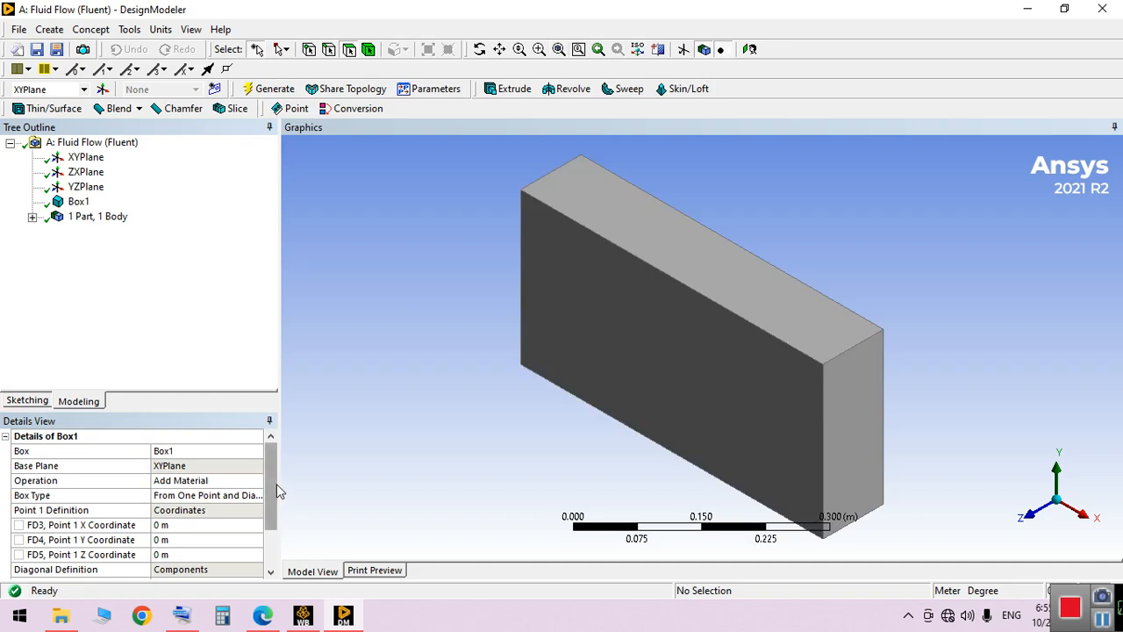
drag(276, 484, 265, 507)
click(207, 481)
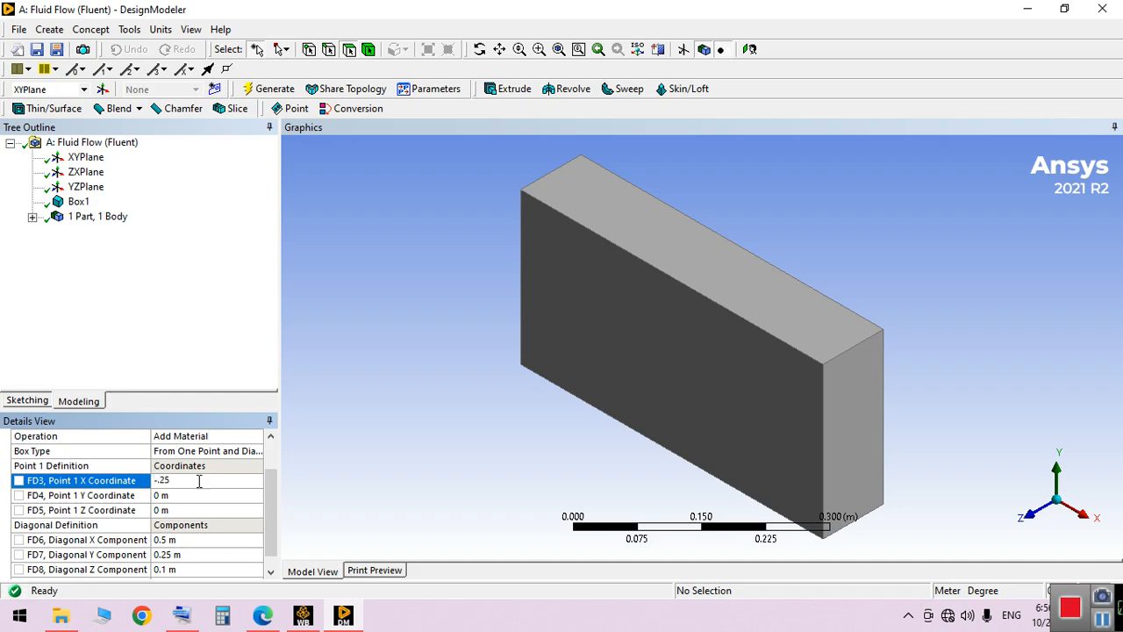
key(Return)
click(201, 508)
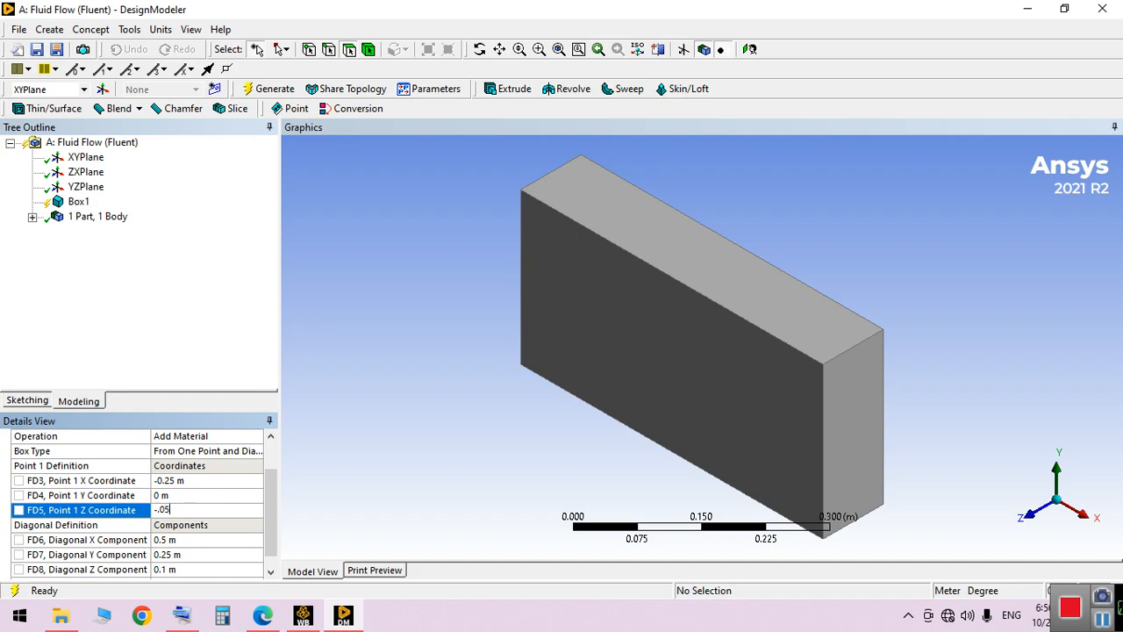
key(Return)
click(265, 89)
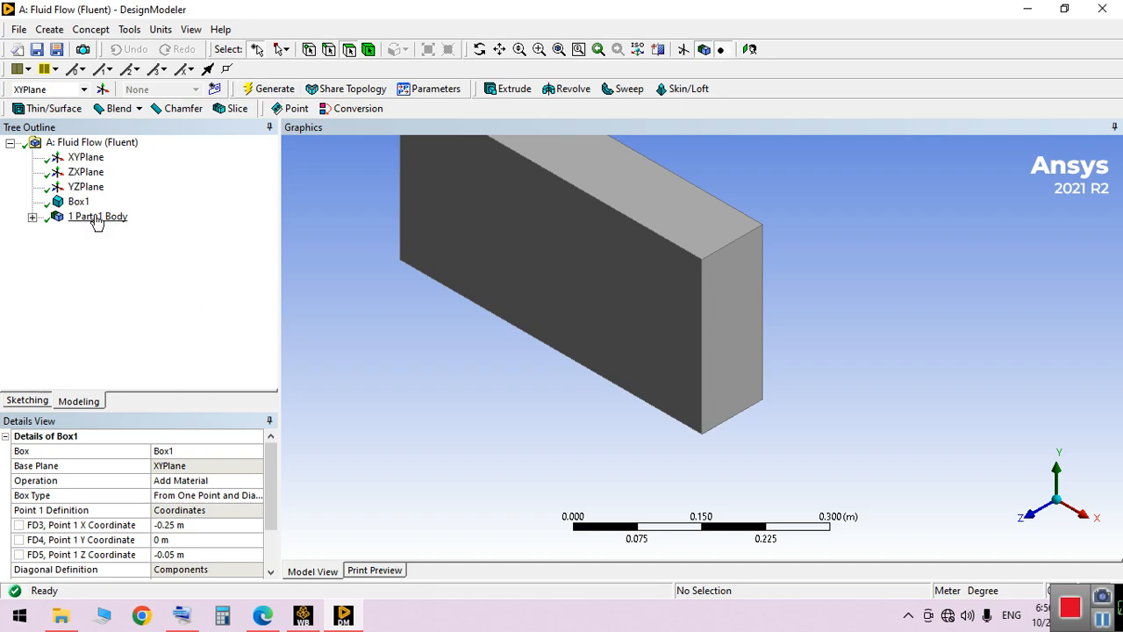
Change the first box's operation to Add Frozen and regenerate the model
click(86, 187)
click(78, 202)
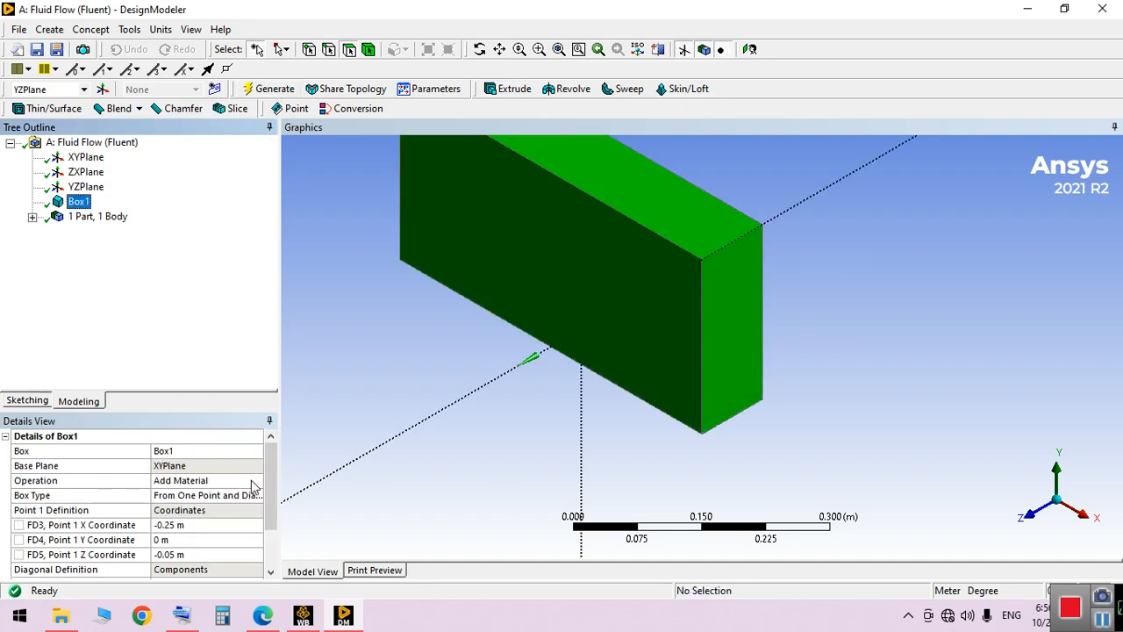
click(254, 480)
click(255, 481)
click(221, 494)
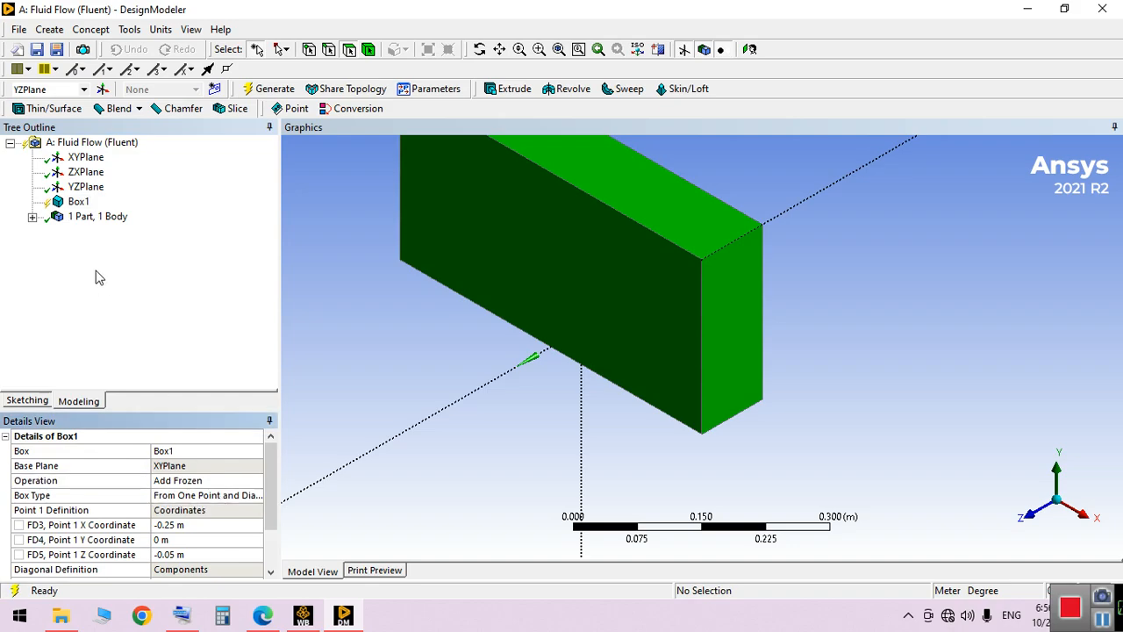
click(265, 89)
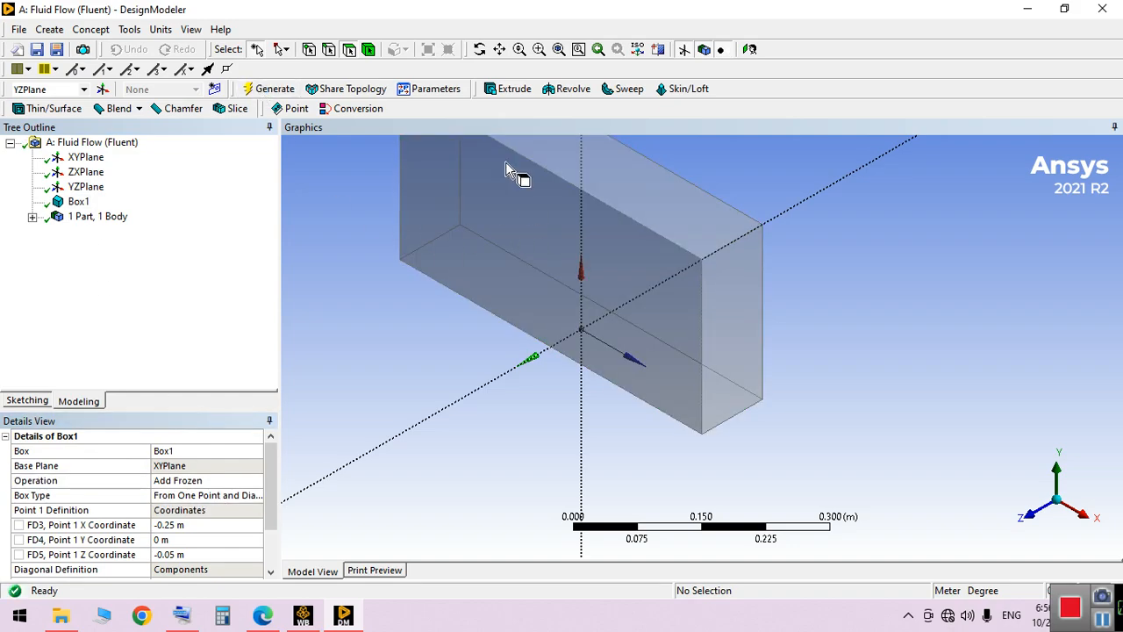
Create a second box primitive on the XY plane with a diagonal X component of 0.5 m
click(558, 49)
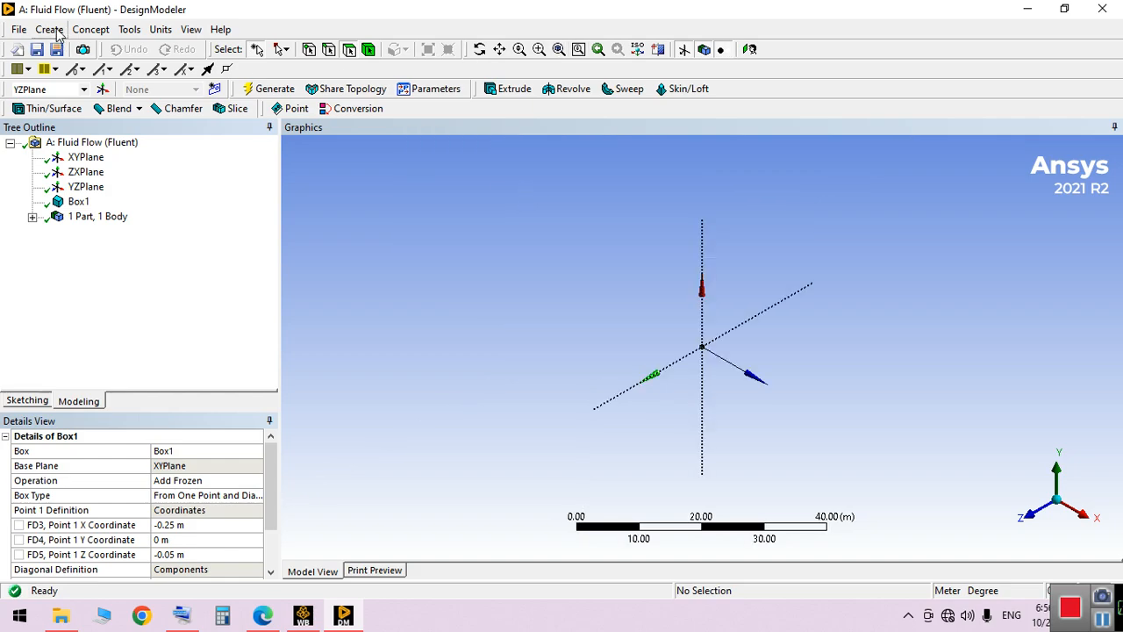
click(50, 29)
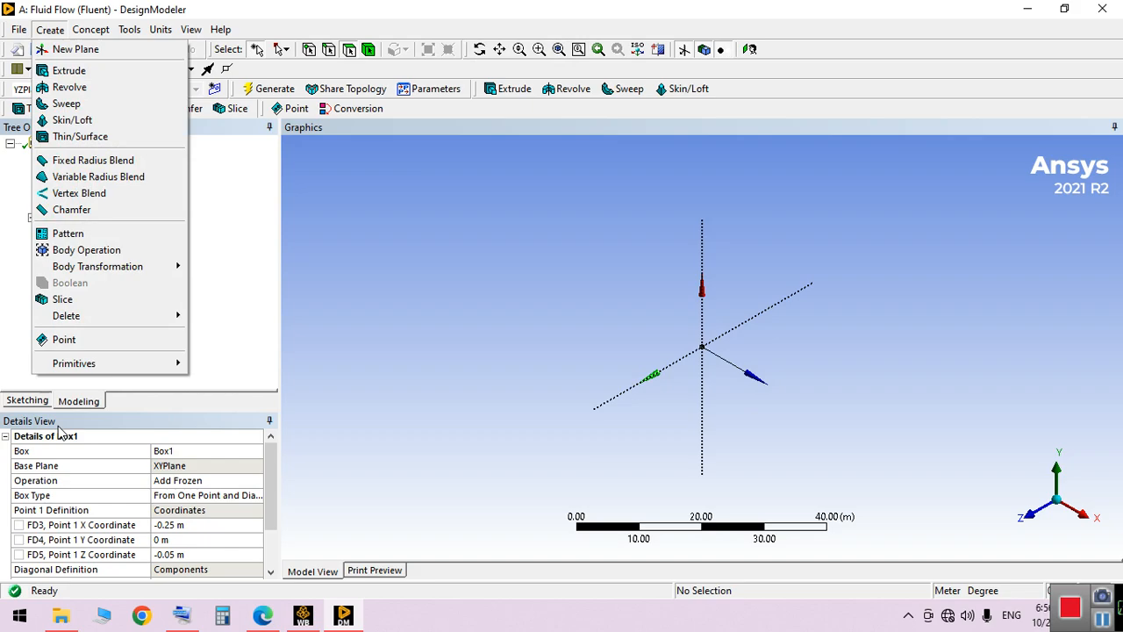
mouse_move(97, 363)
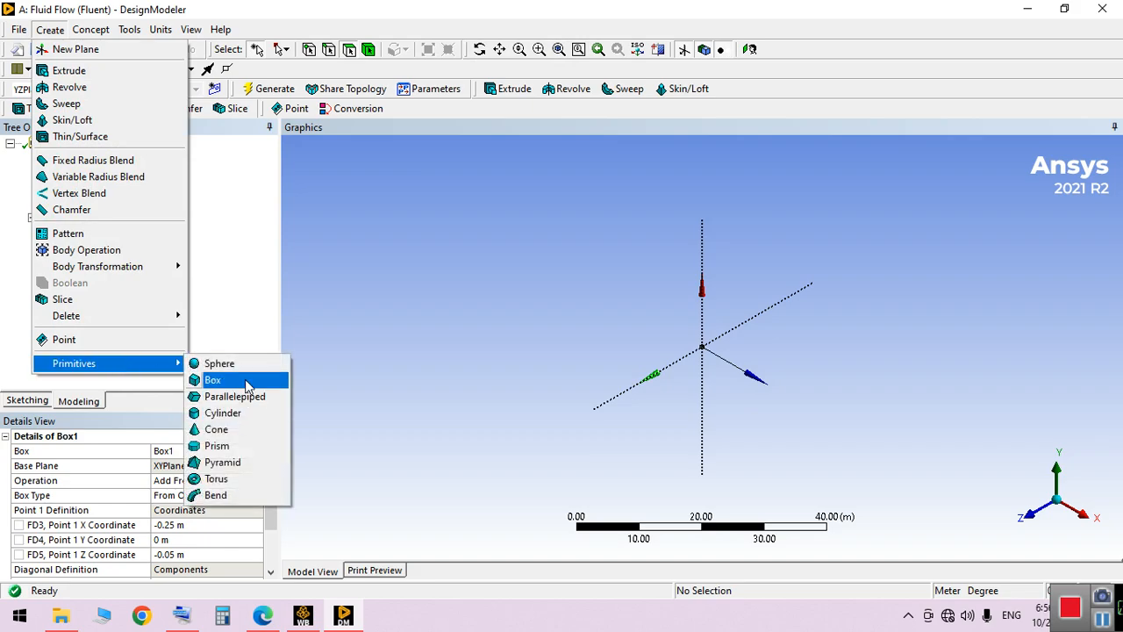
click(215, 378)
drag(275, 485, 275, 557)
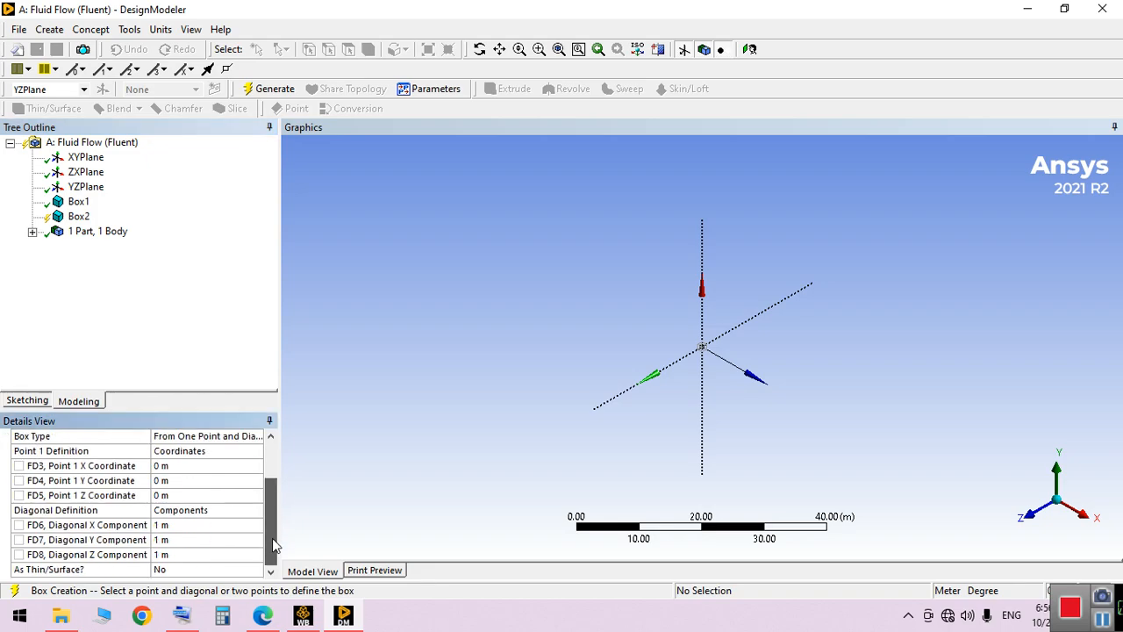
click(195, 524)
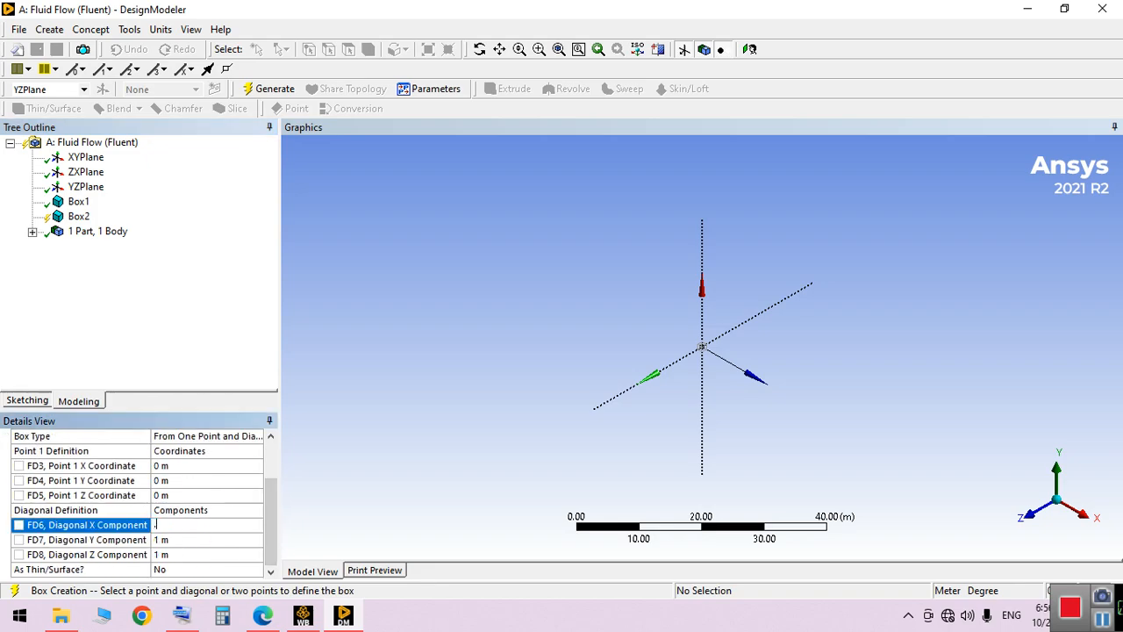
text(0.5)
key(Return)
Set the second box's diagonal Y component to 0.25 m and Z component to 0.1 m, and generate it
click(244, 540)
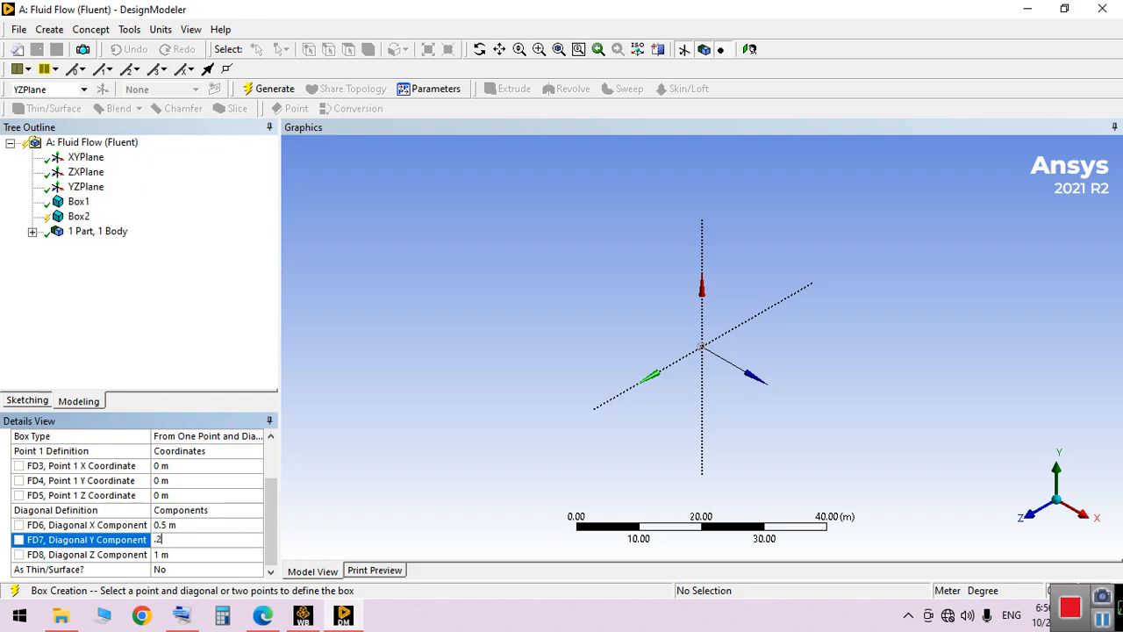
text(.25)
key(Return)
click(243, 555)
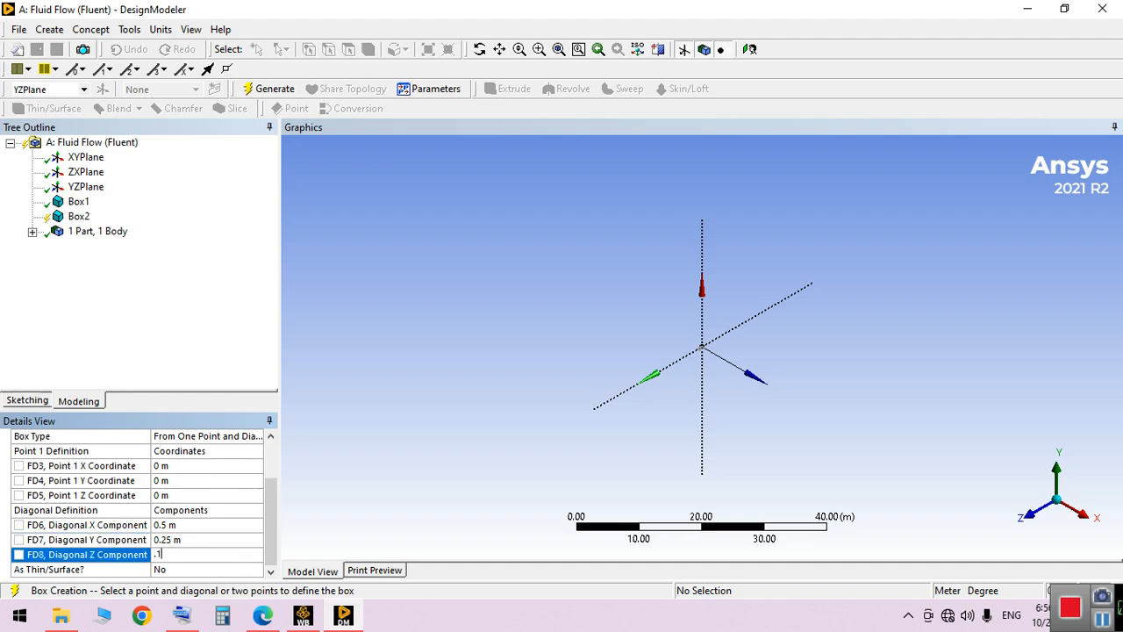
key(Return)
click(270, 90)
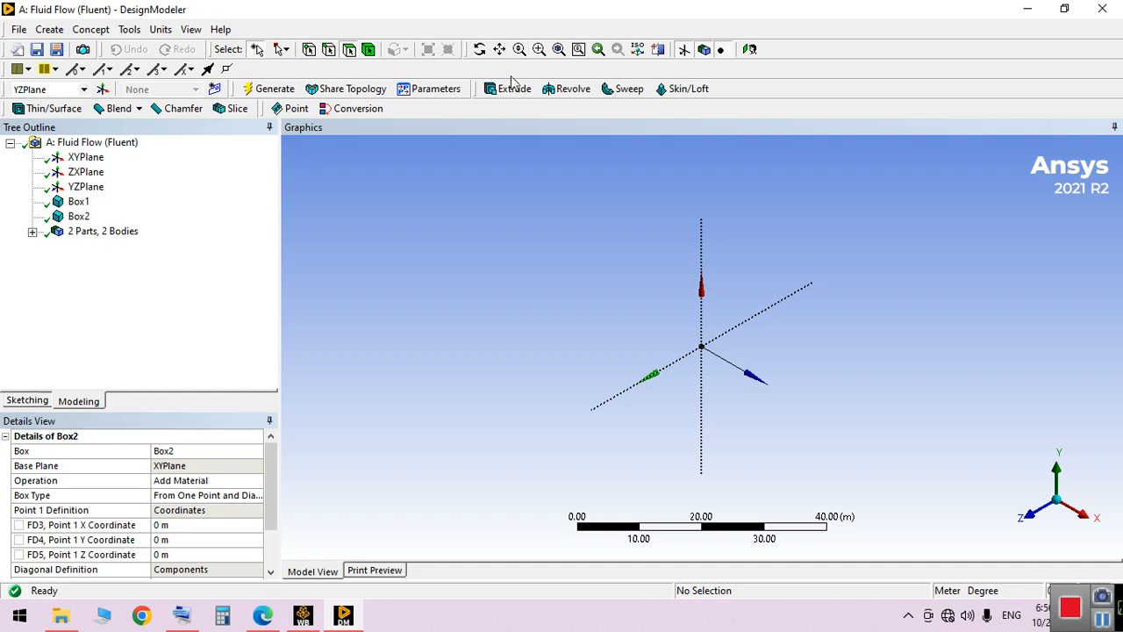
Set Box2's Point 1 coordinates to X -0.25 m, Y 0.25 m and Z -0.05 m
click(539, 49)
drag(667, 322, 722, 349)
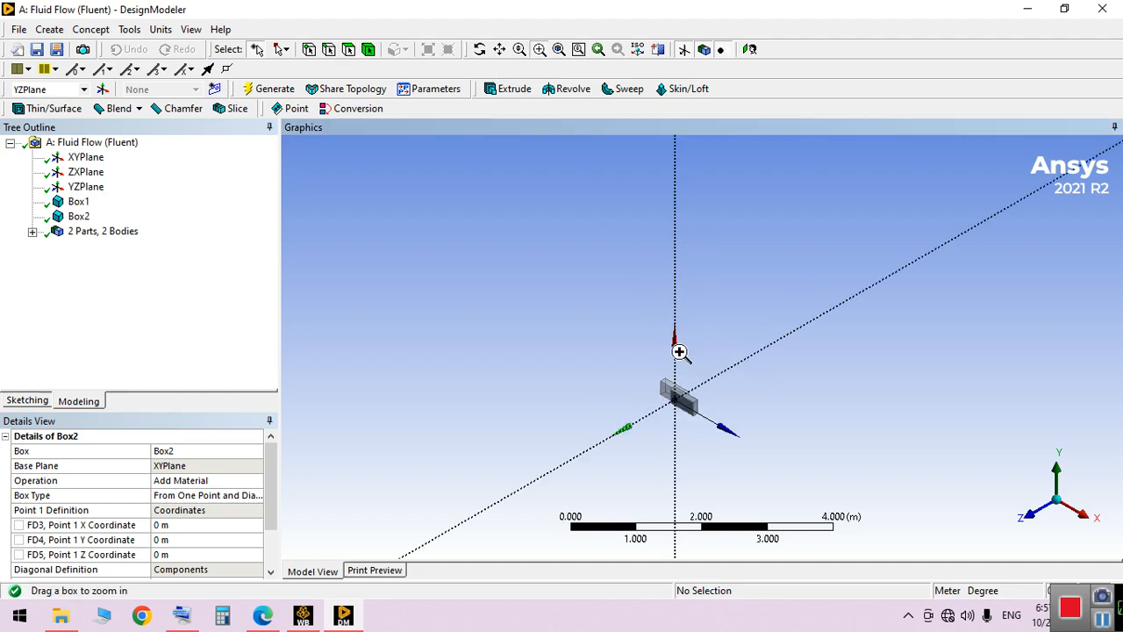
drag(624, 346, 745, 433)
drag(527, 237, 848, 493)
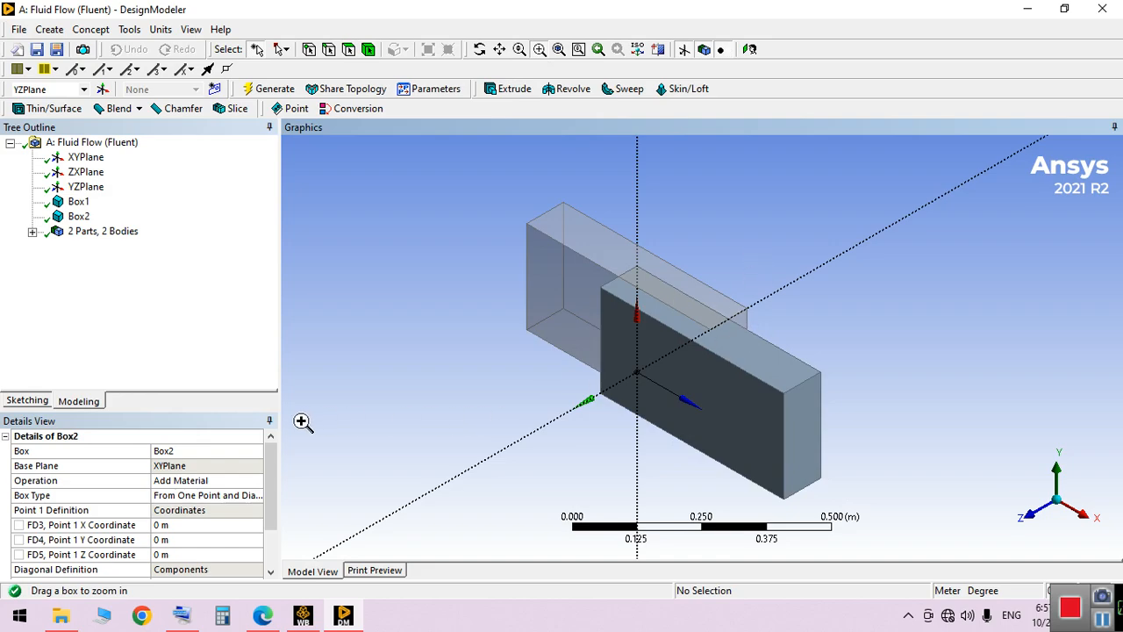
click(78, 216)
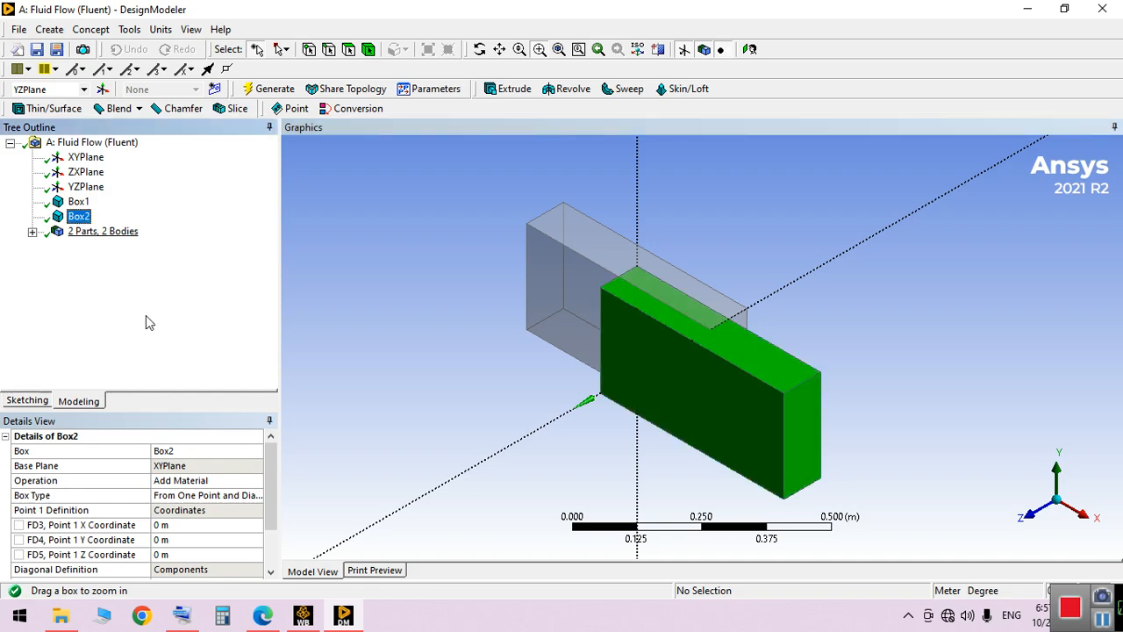
scroll(275, 476, down, 2)
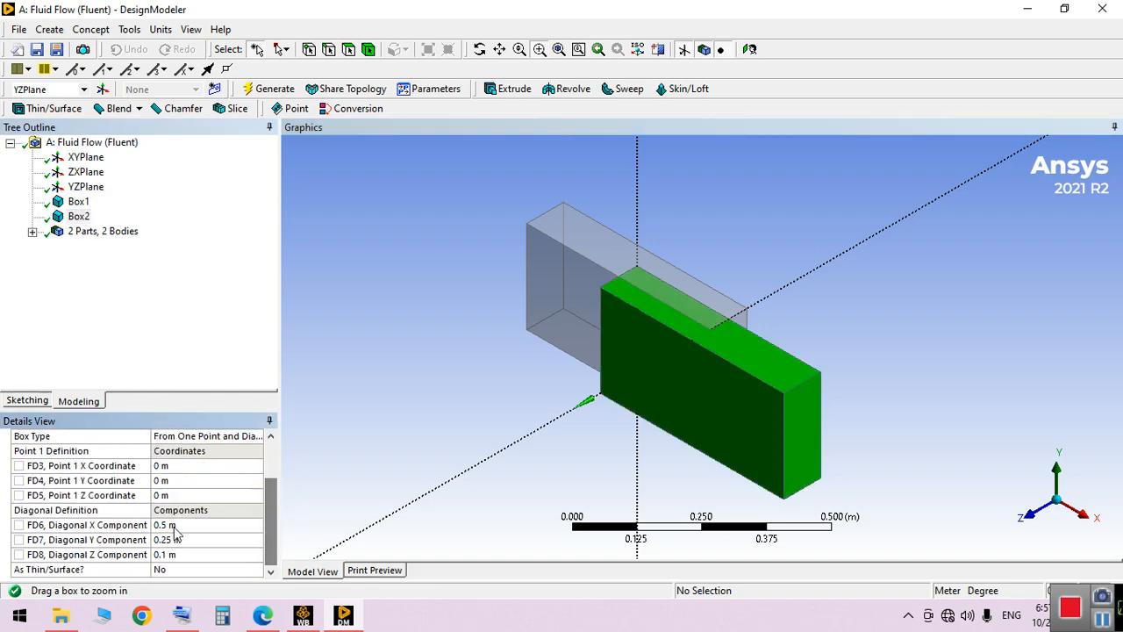
click(194, 466)
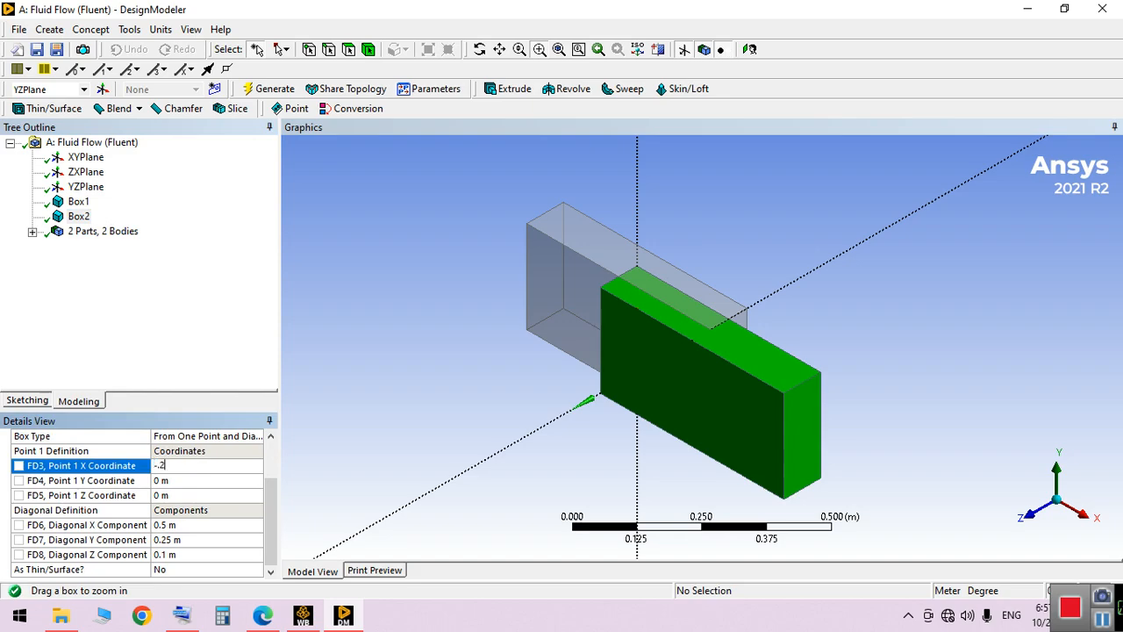
key(Return)
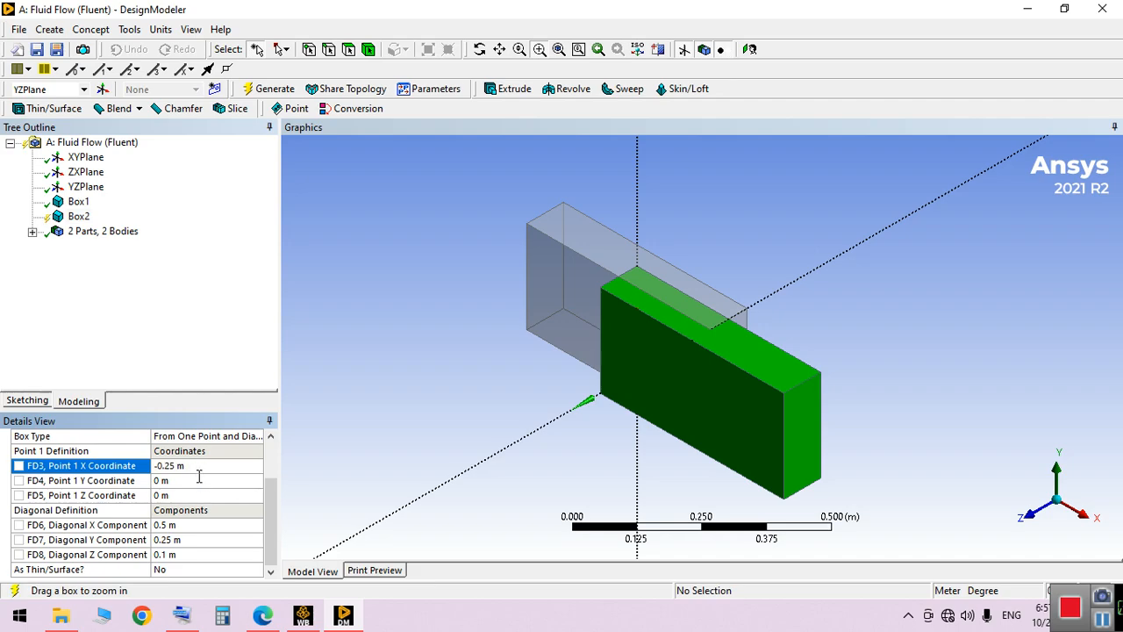
click(199, 476)
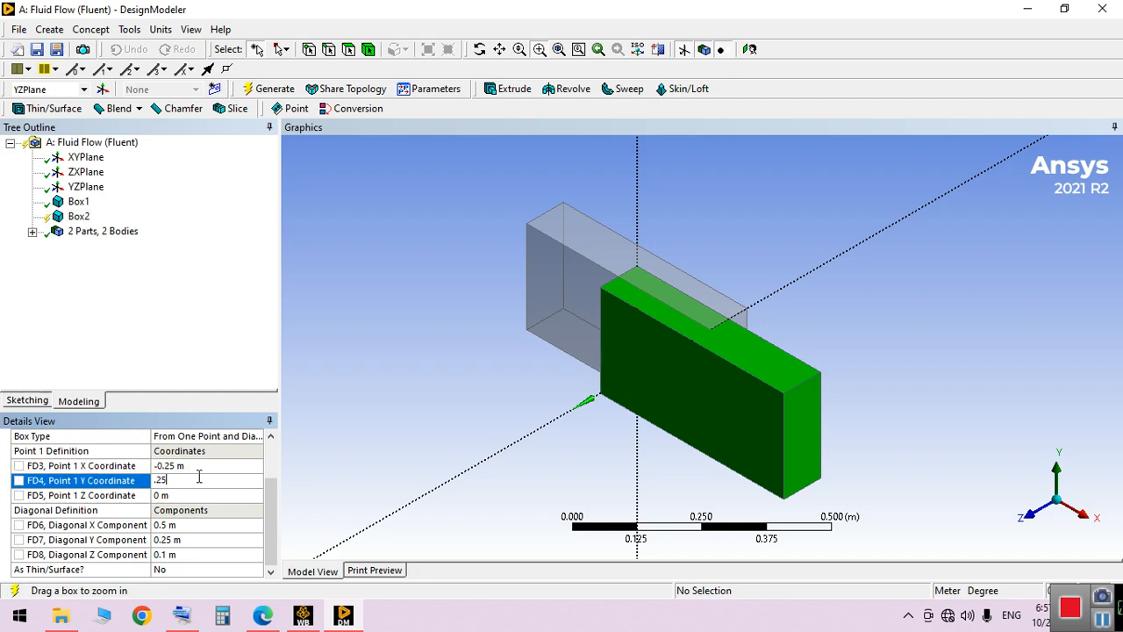
key(Return)
click(204, 494)
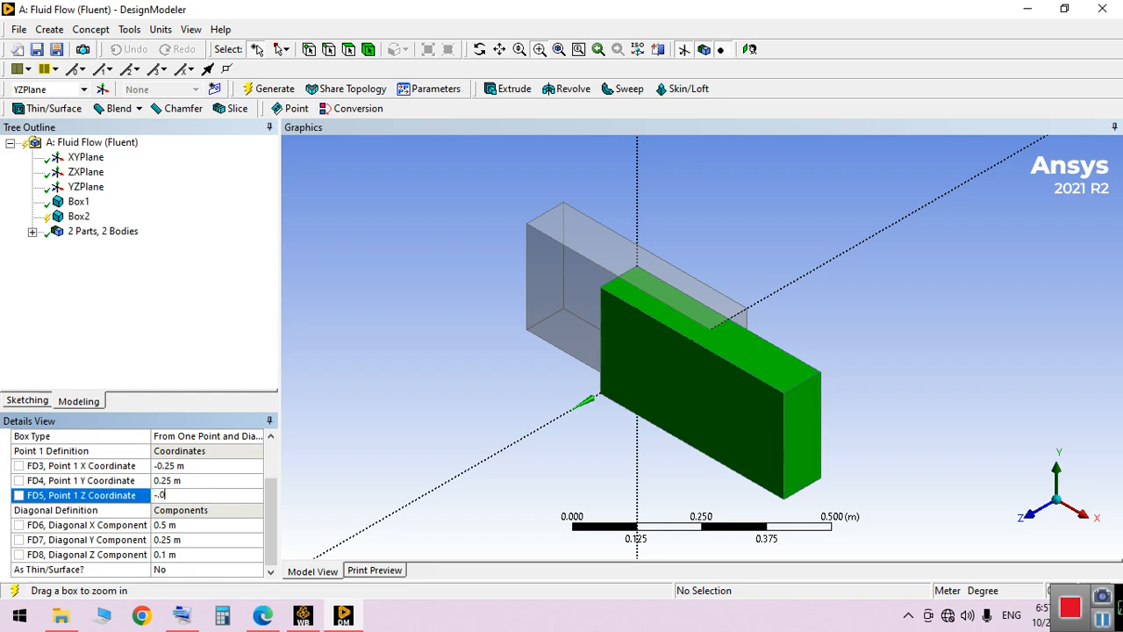
key(Return)
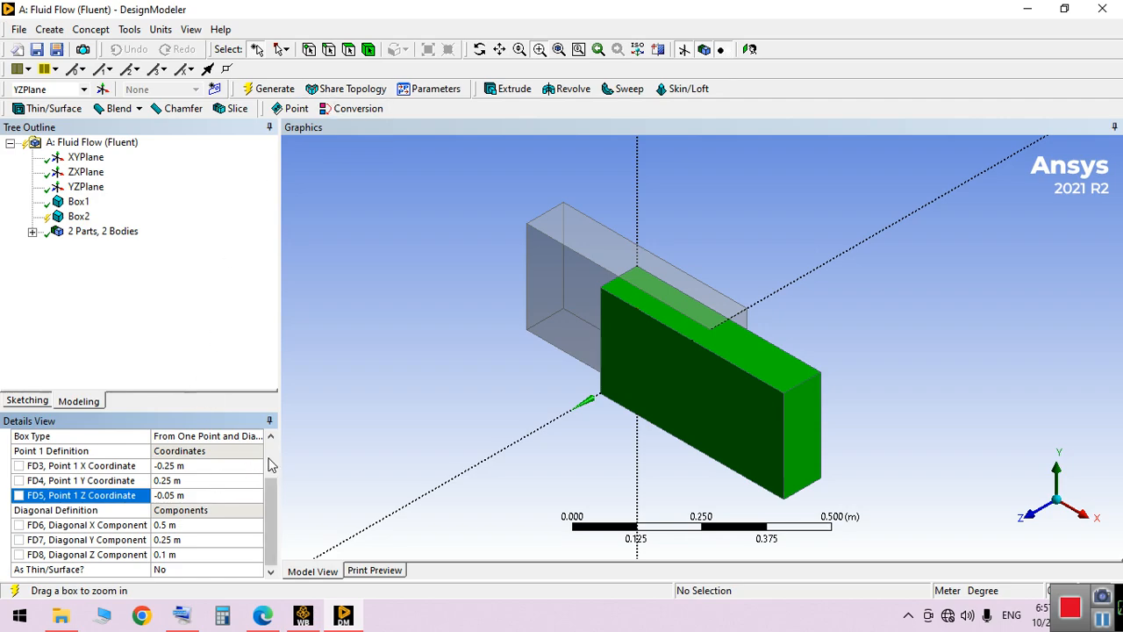
Change Box2's operation to Add Frozen and regenerate the model
scroll(254, 469, up, 2)
click(232, 485)
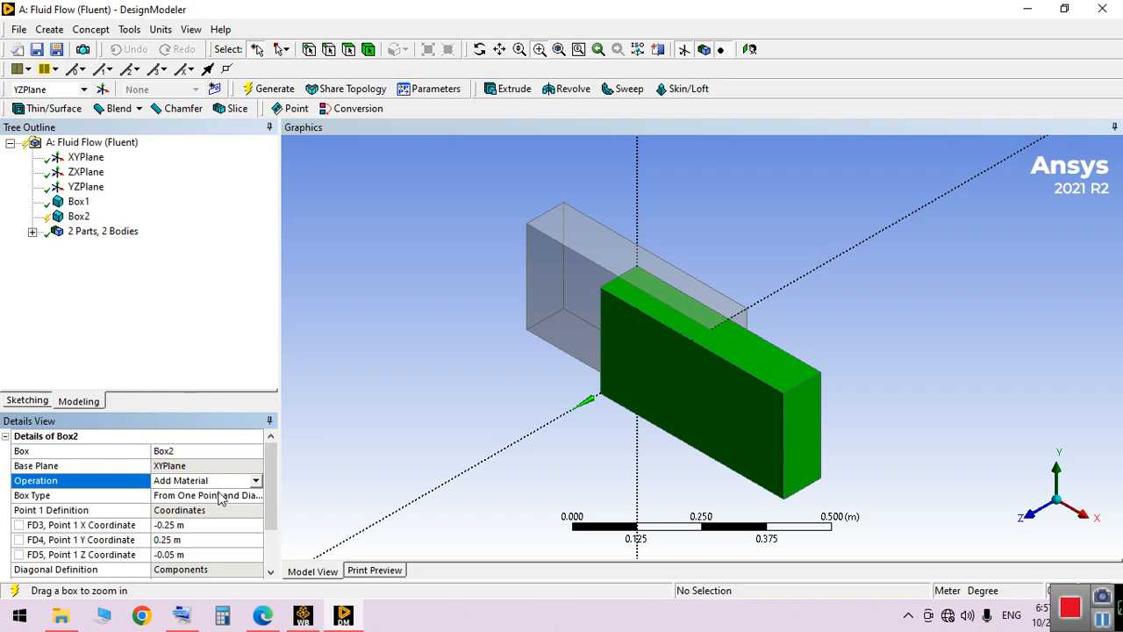
click(255, 486)
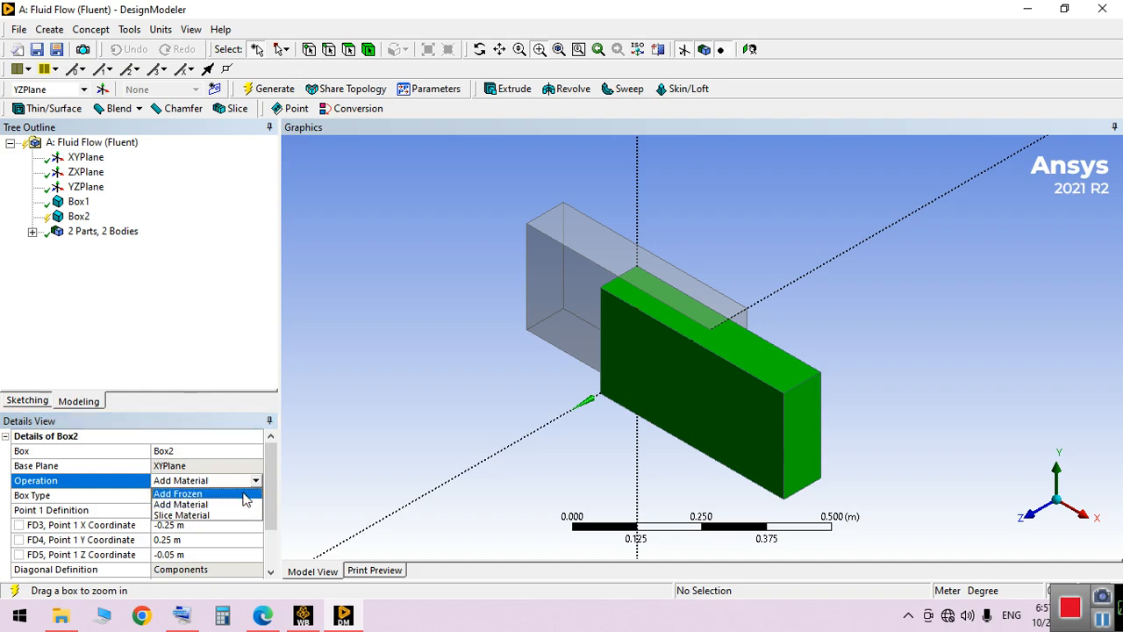
click(237, 503)
click(275, 87)
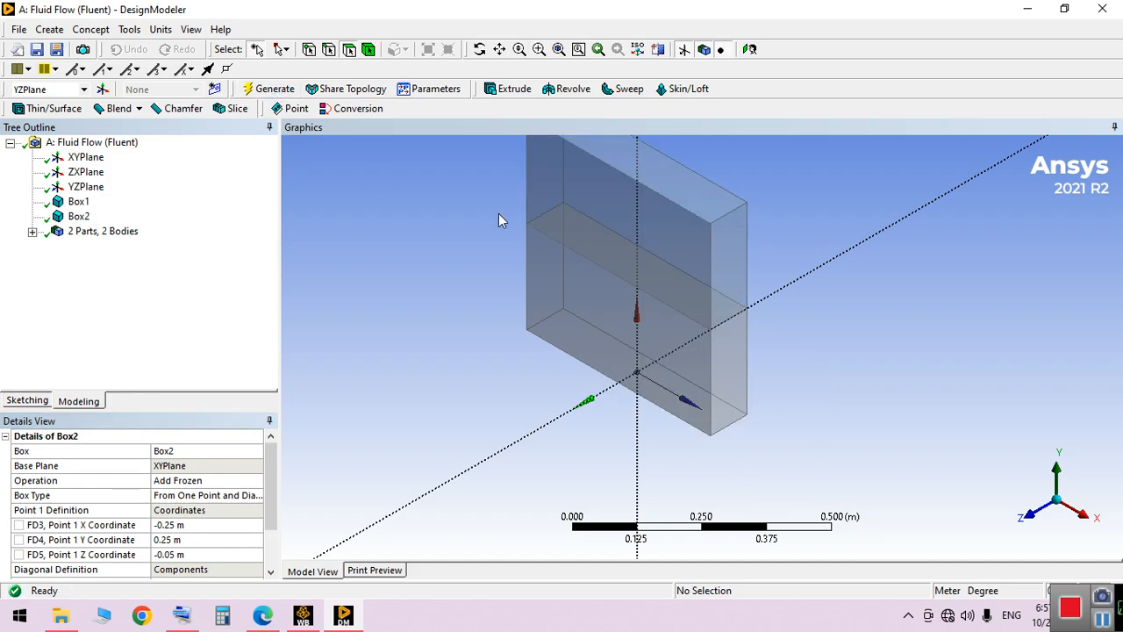
middle_drag(609, 301, 644, 302)
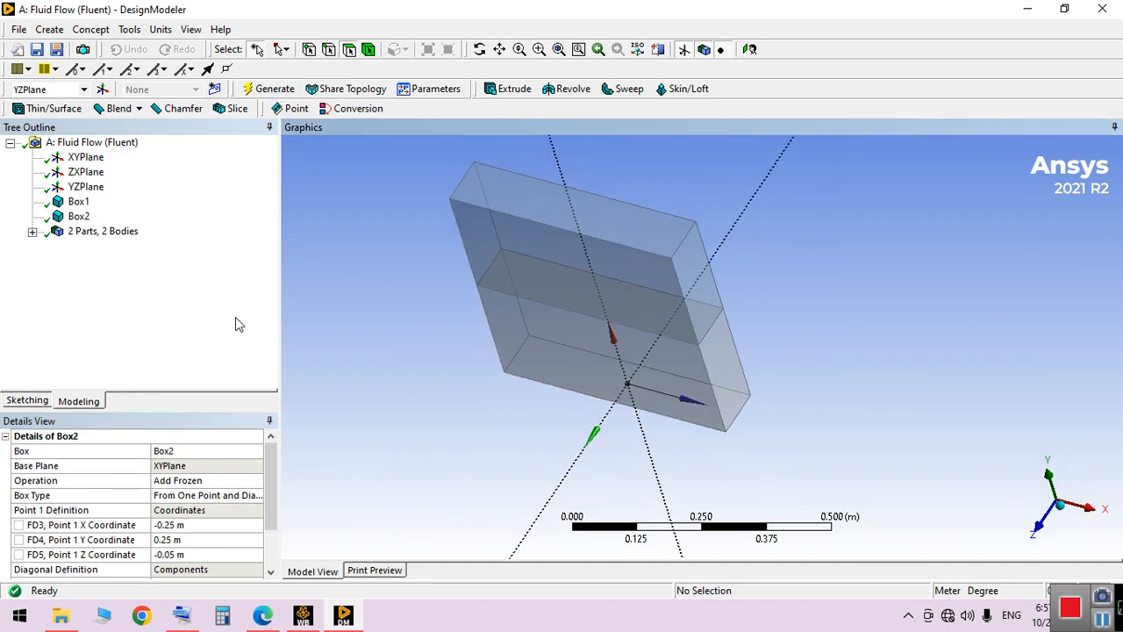
Combine the two solid bodies into one new multi-body part
click(31, 232)
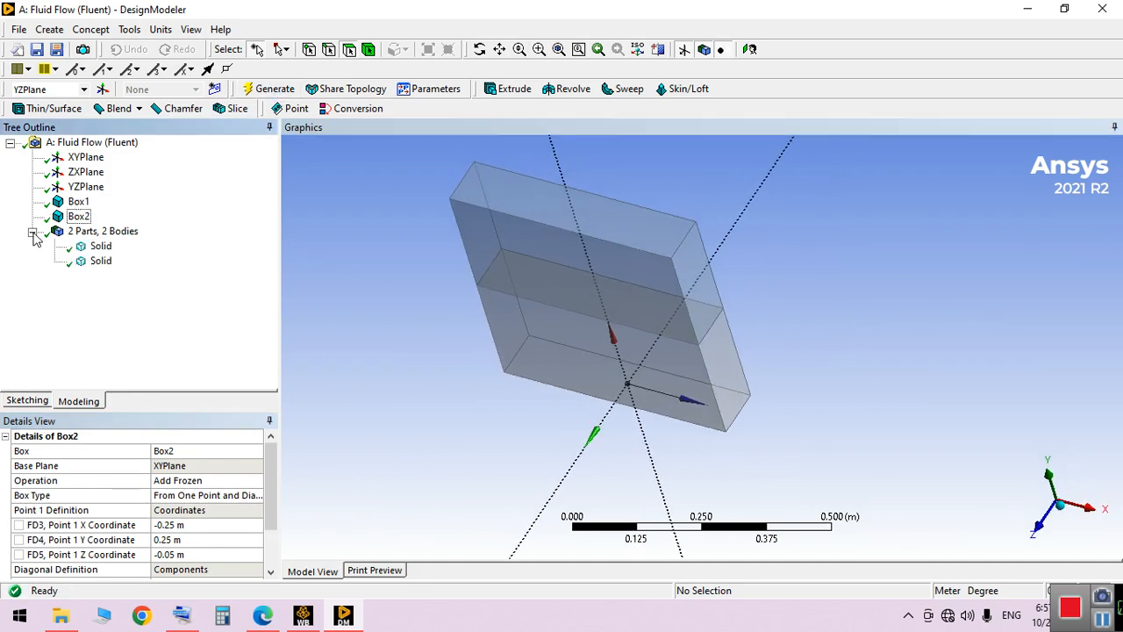
click(99, 247)
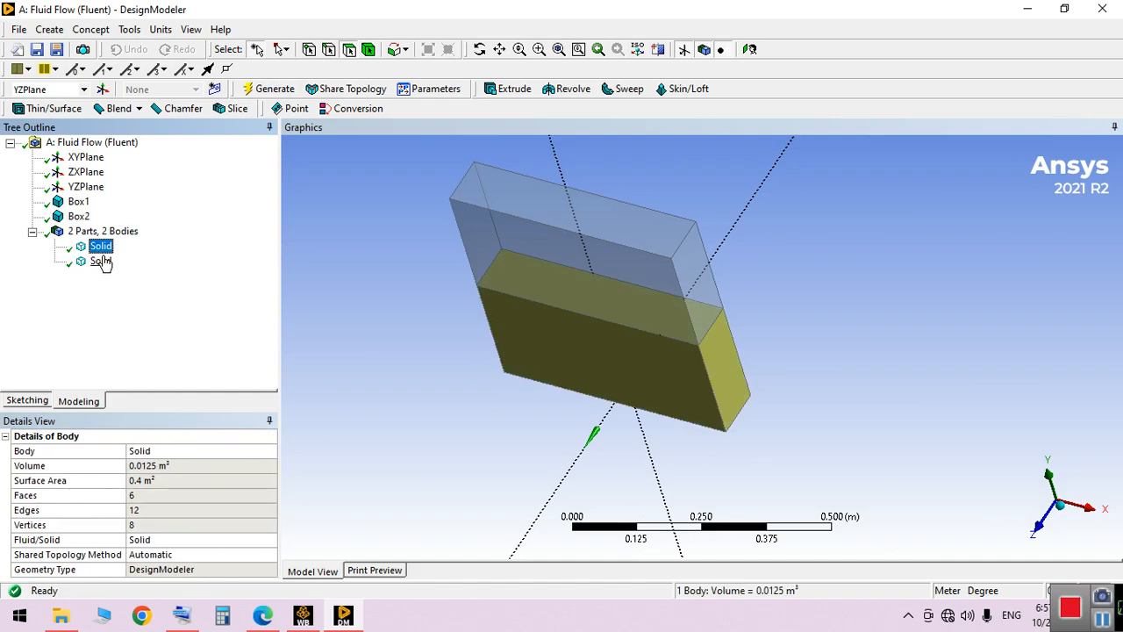
ctrl+click(100, 261)
right_click(102, 250)
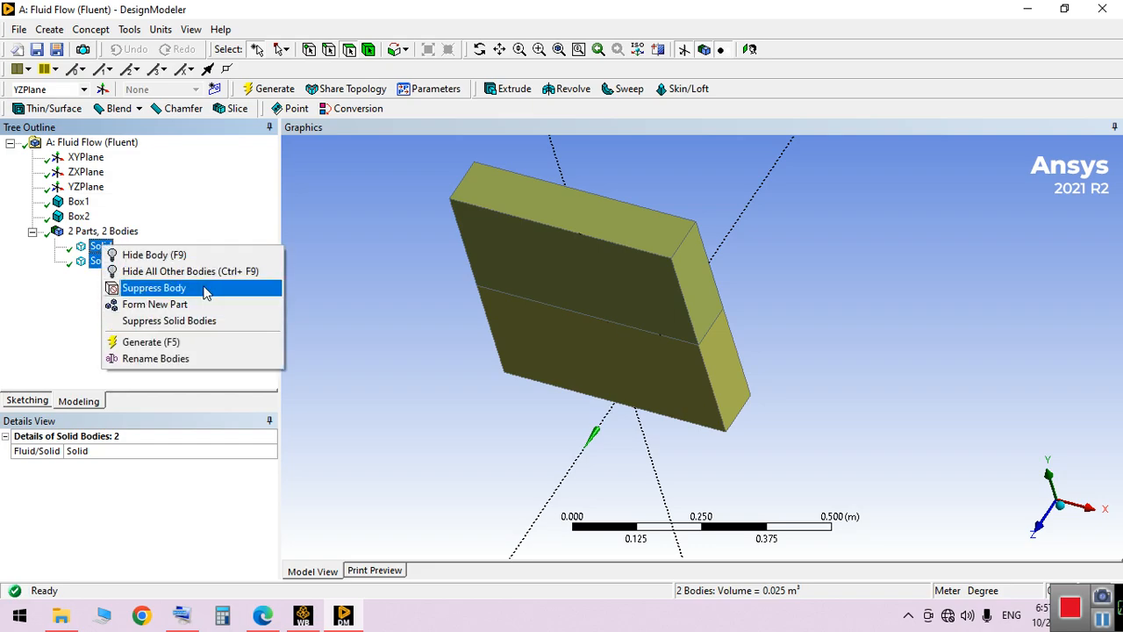
click(187, 307)
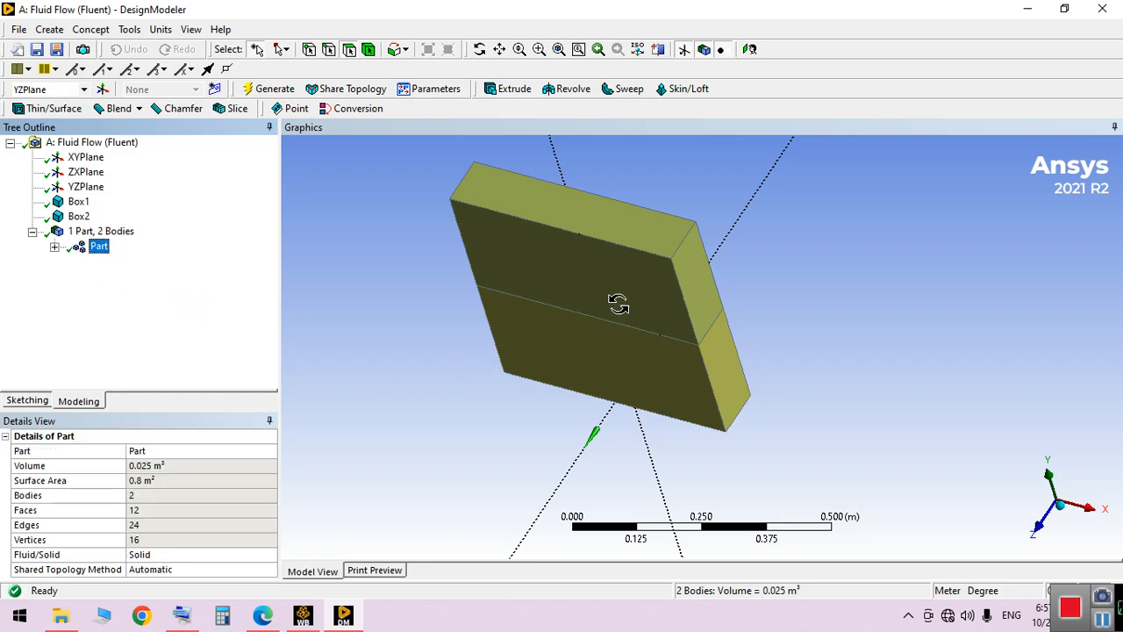
middle_drag(614, 300, 677, 307)
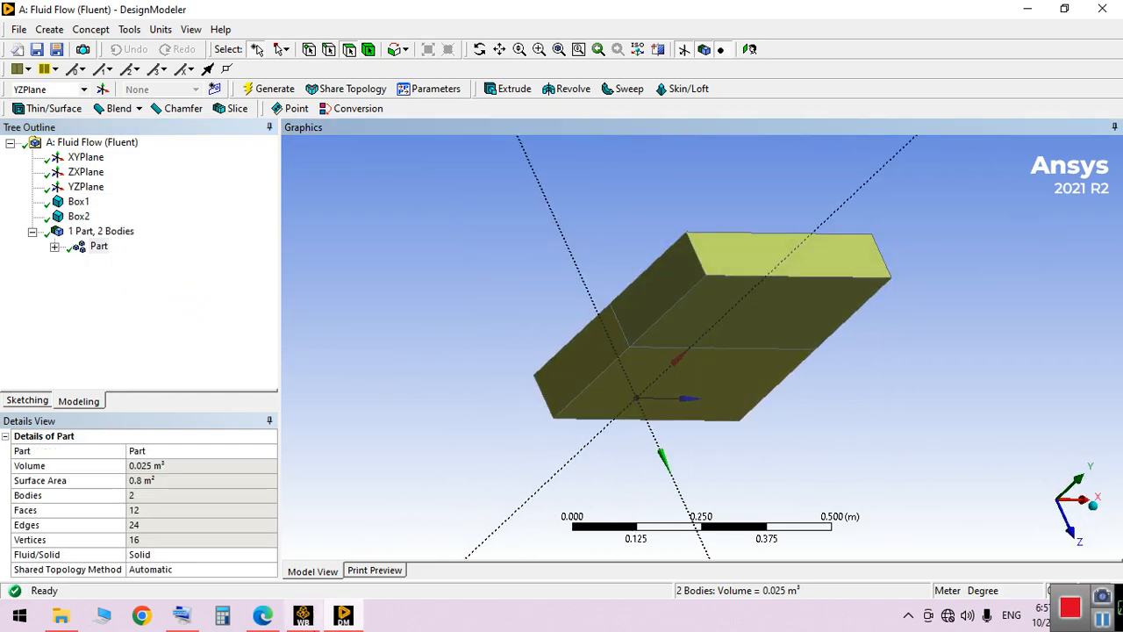
Switch to Workbench and open the Mesh cell of the Fluid Flow (Fluent) system for editing
click(302, 614)
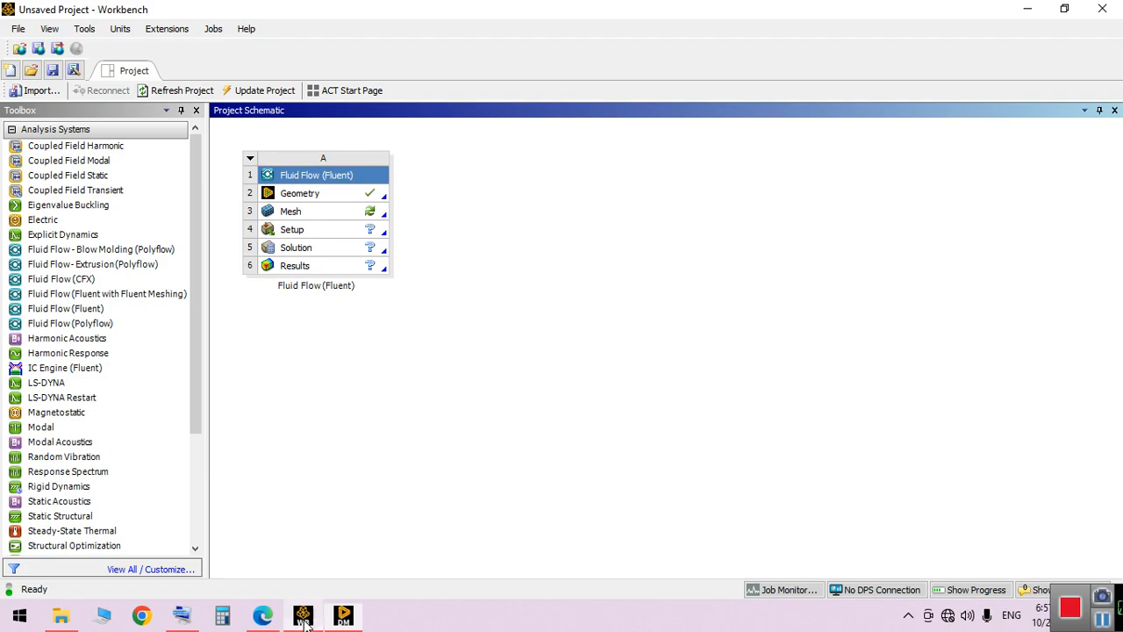
right_click(324, 215)
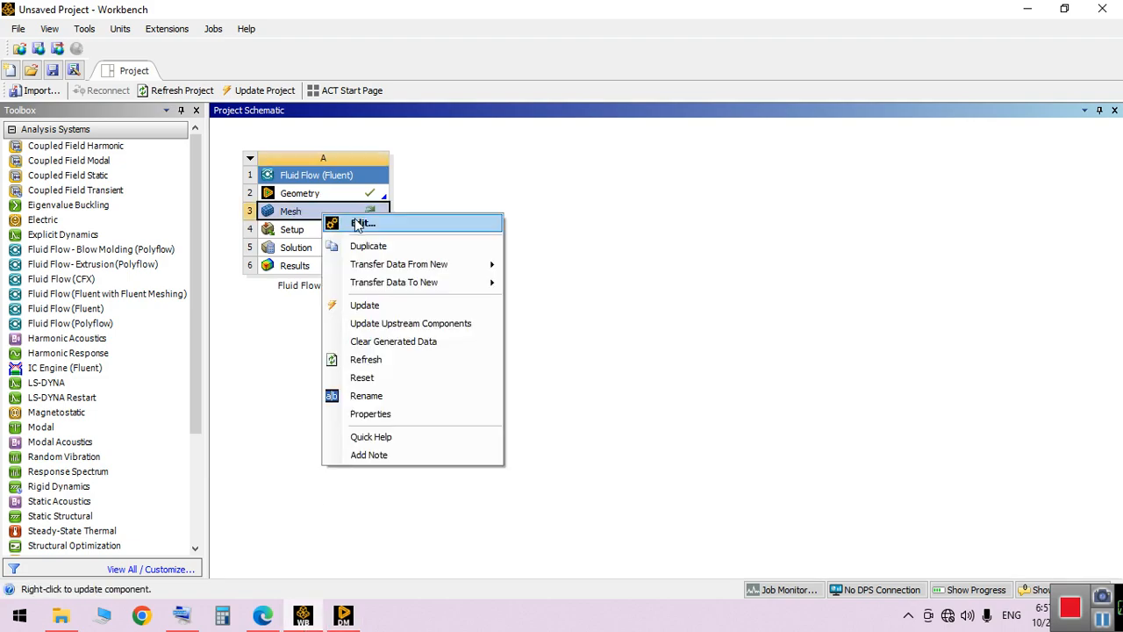
click(360, 224)
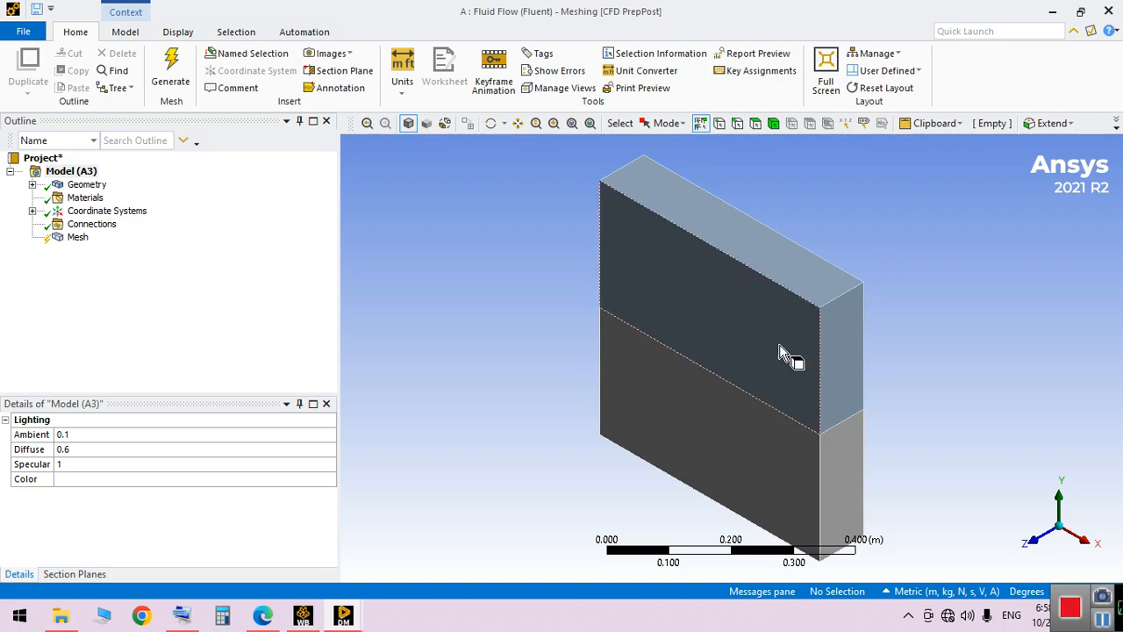
middle_drag(795, 293, 829, 287)
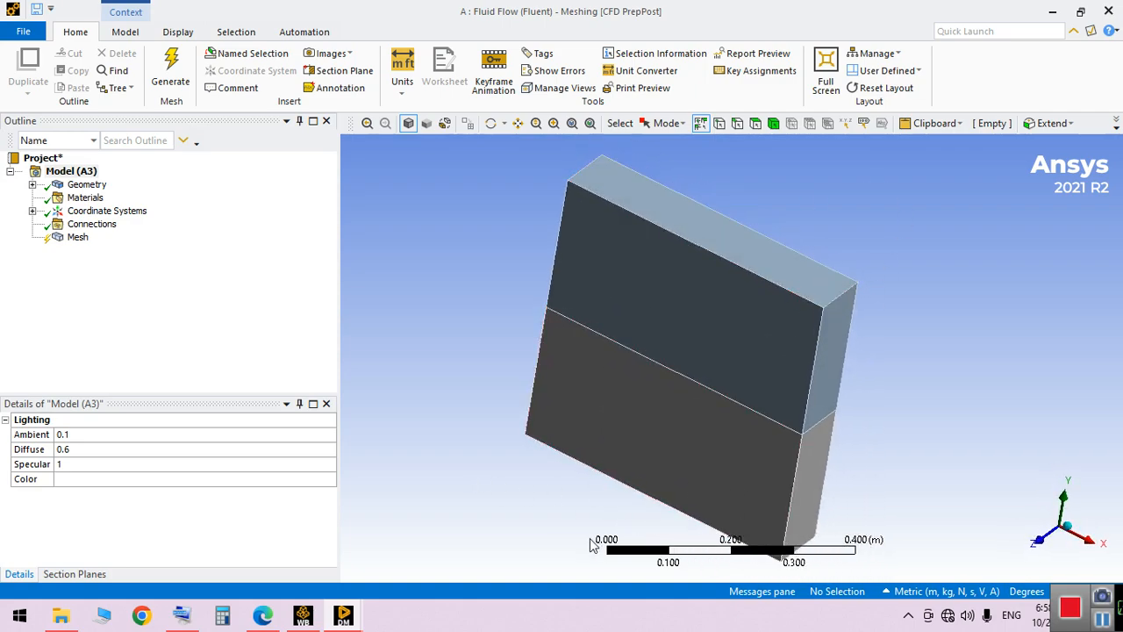
Generate the mesh on both bodies with the default element size
click(77, 238)
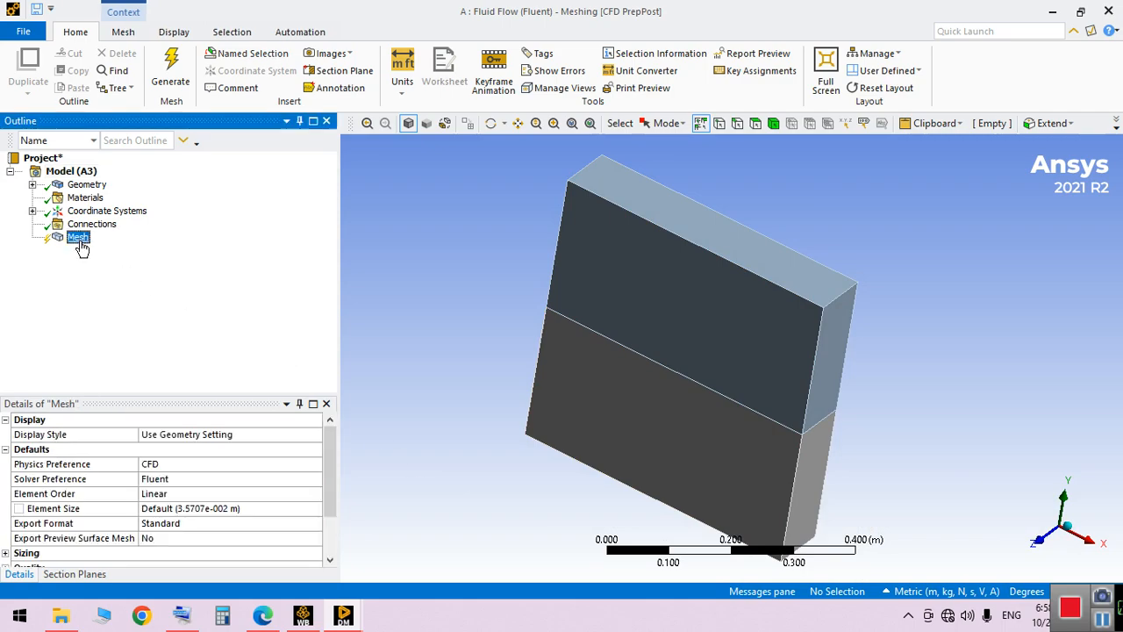
click(170, 70)
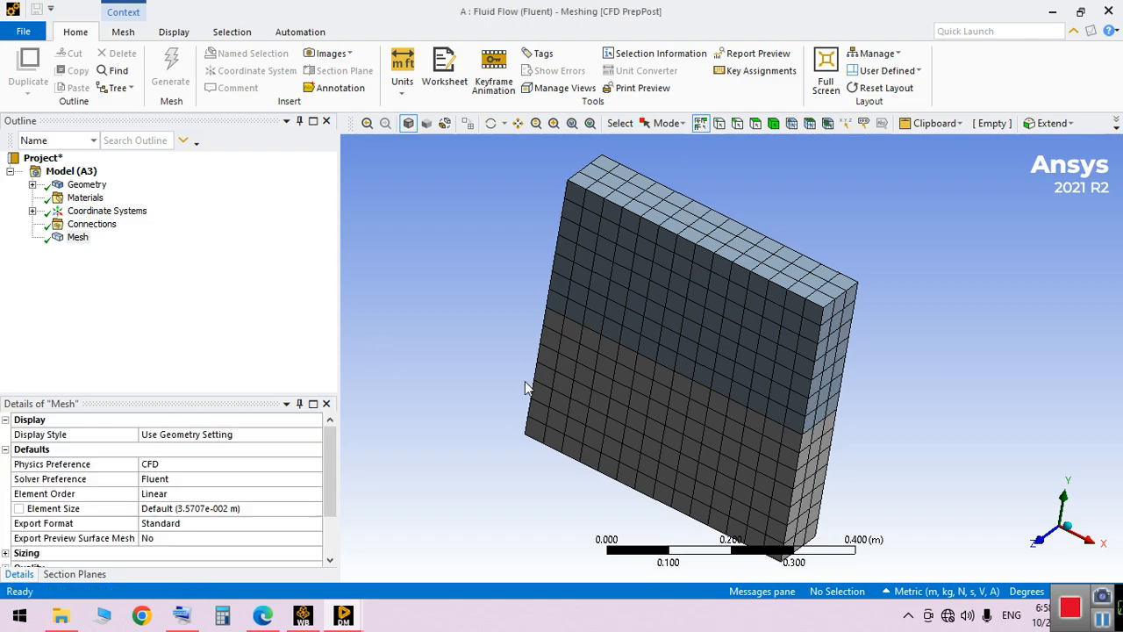
middle_drag(664, 336, 481, 378)
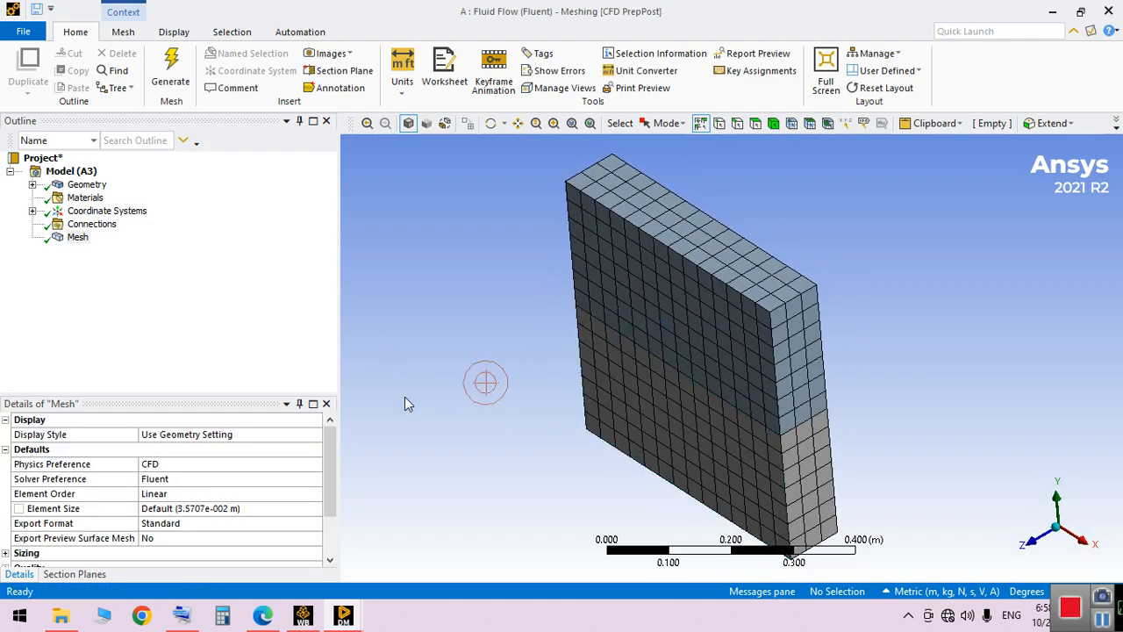
Set the mesh's maximum size to 0.01 m in its sizing settings
click(77, 238)
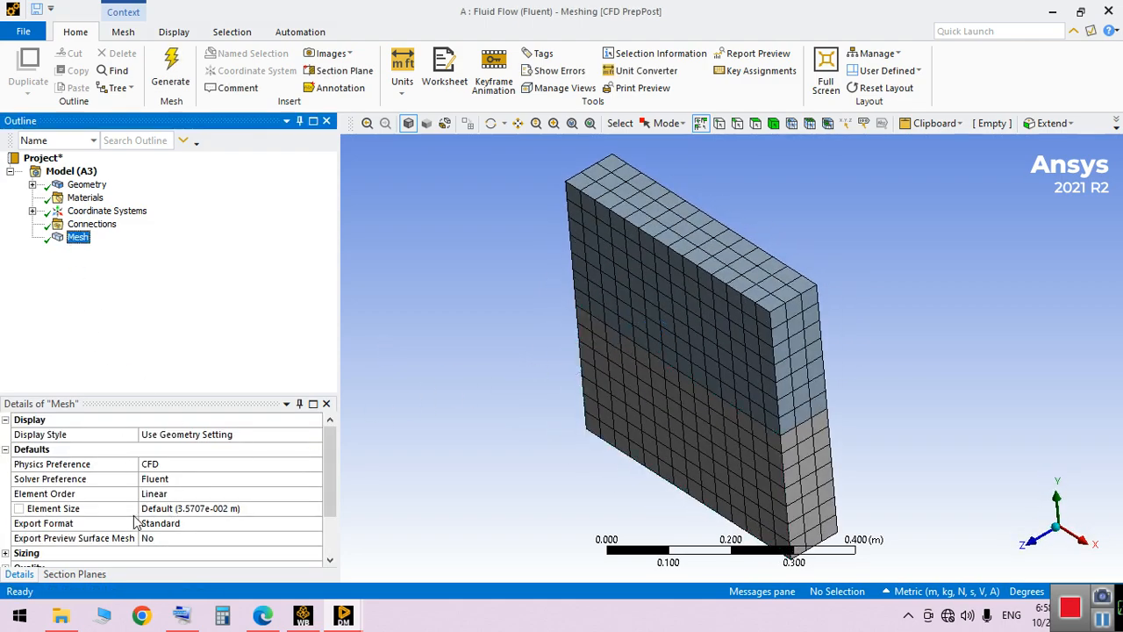
click(11, 555)
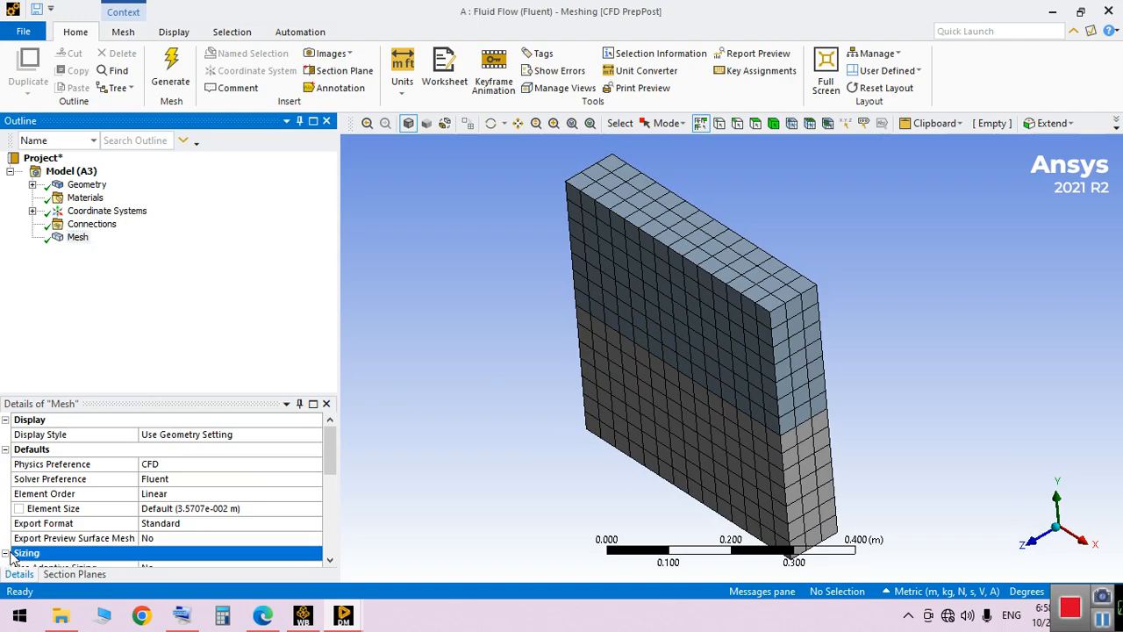
drag(329, 468, 329, 527)
click(225, 420)
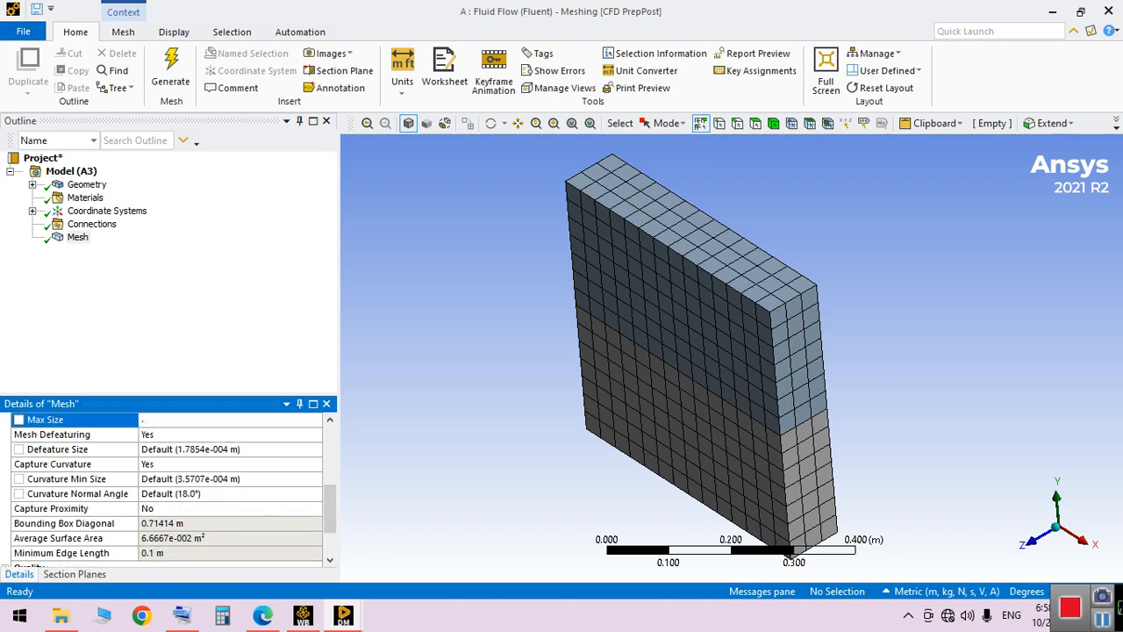
key(Return)
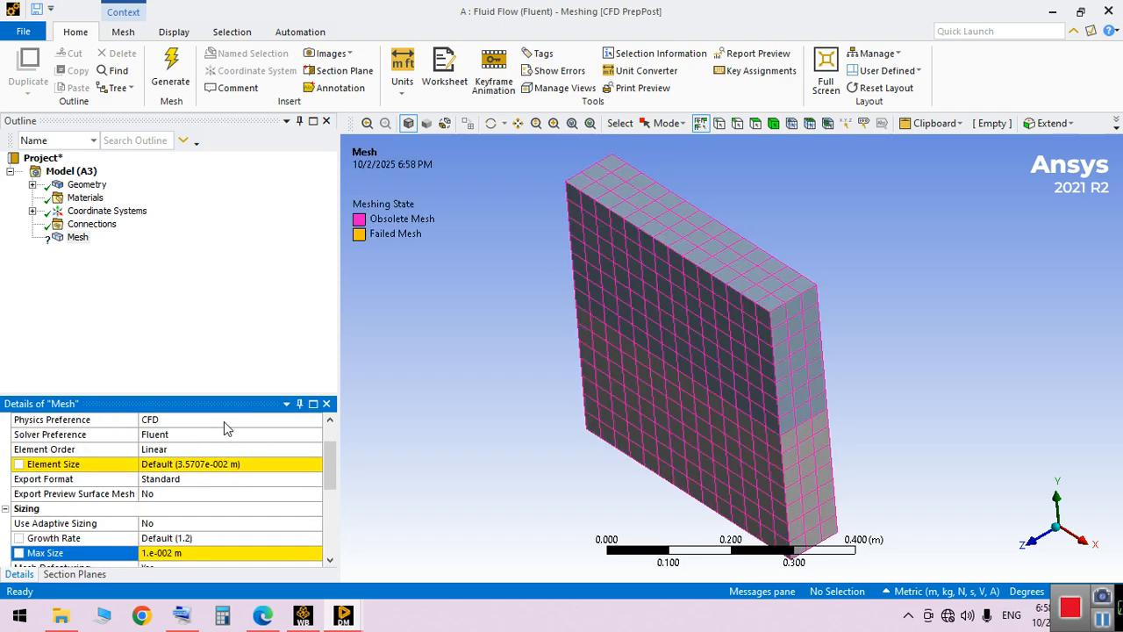
Set the mesh's element size to 0.01 m and regenerate the mesh
click(275, 463)
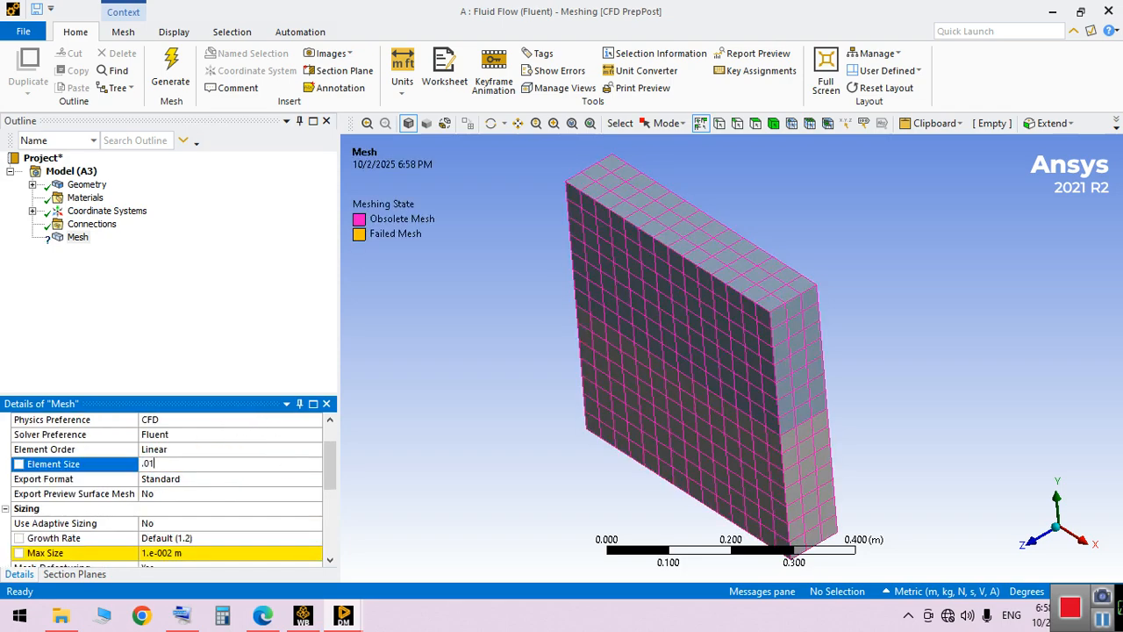
key(Return)
click(330, 503)
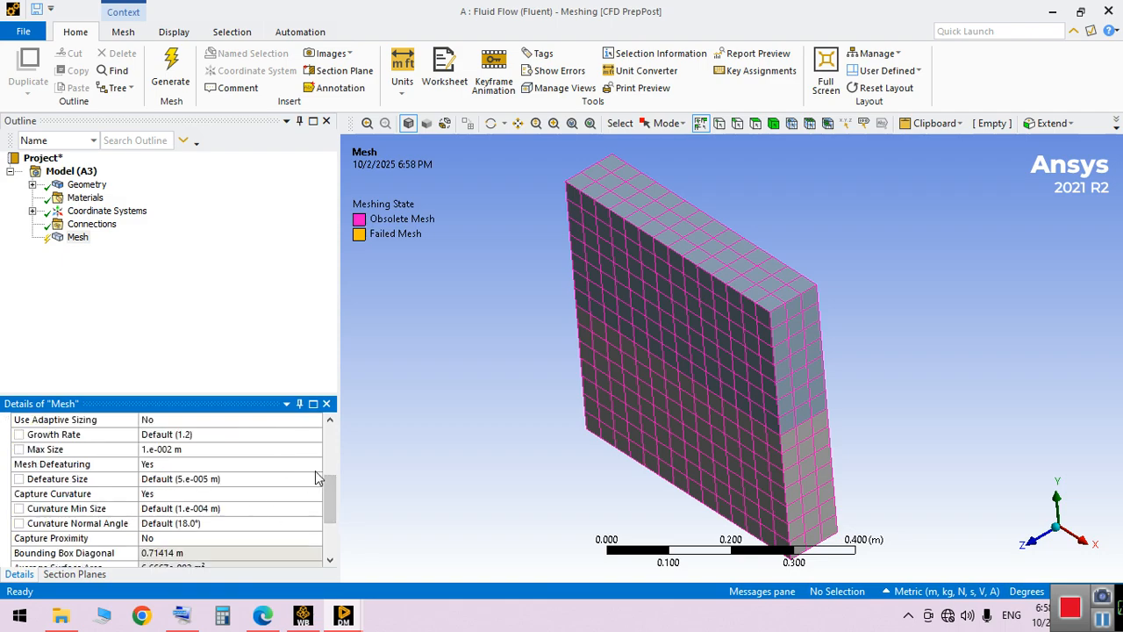
drag(332, 487, 330, 435)
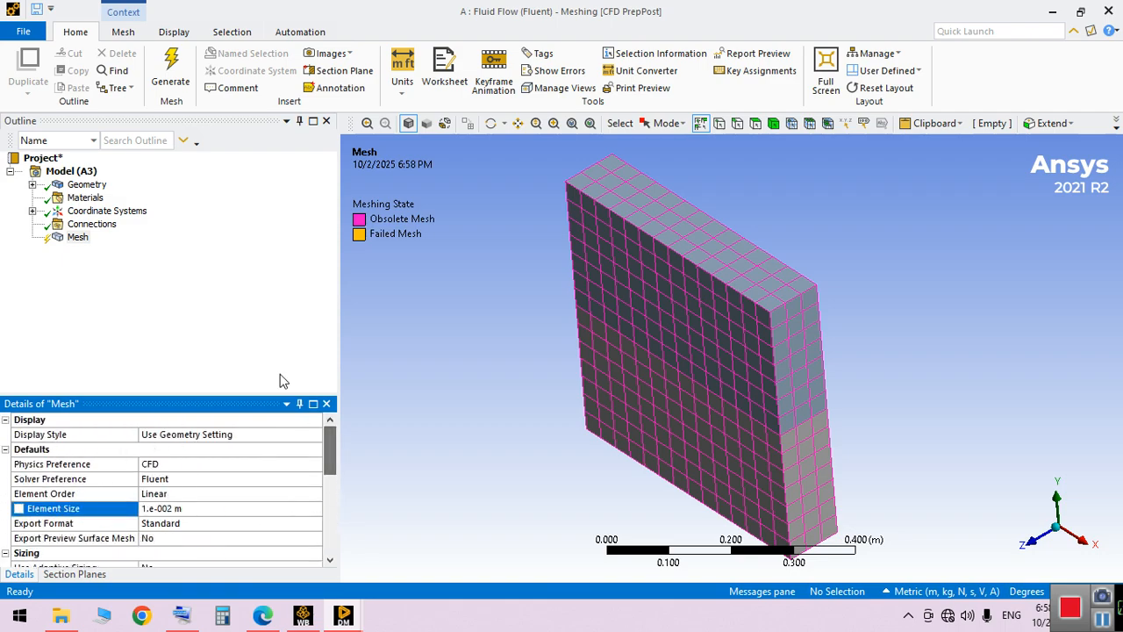
click(174, 64)
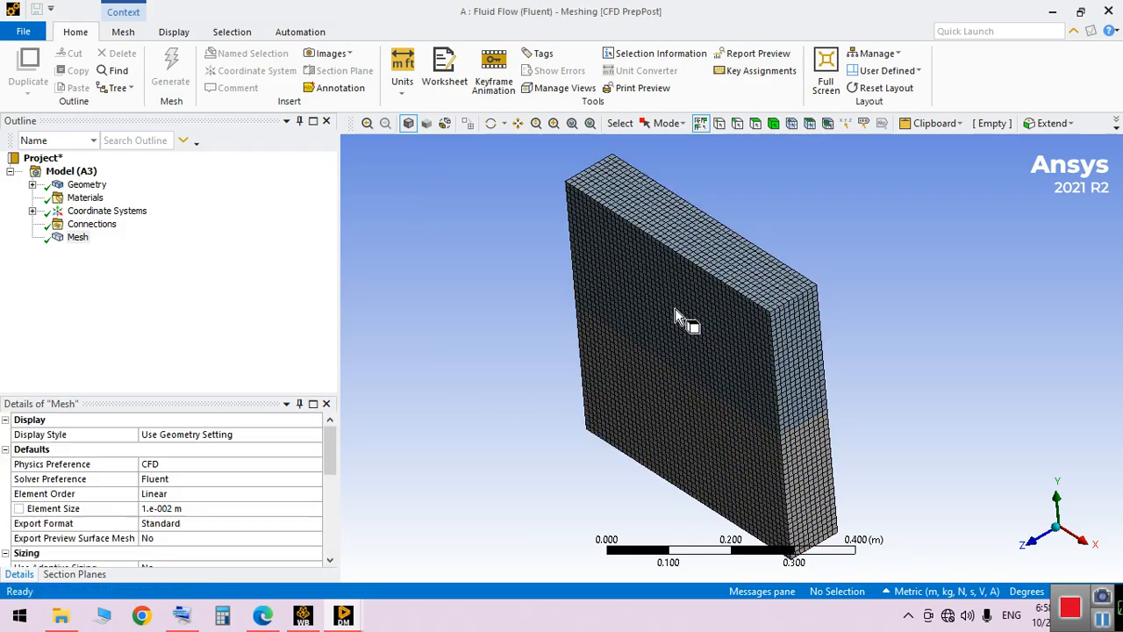
middle_drag(663, 323, 448, 368)
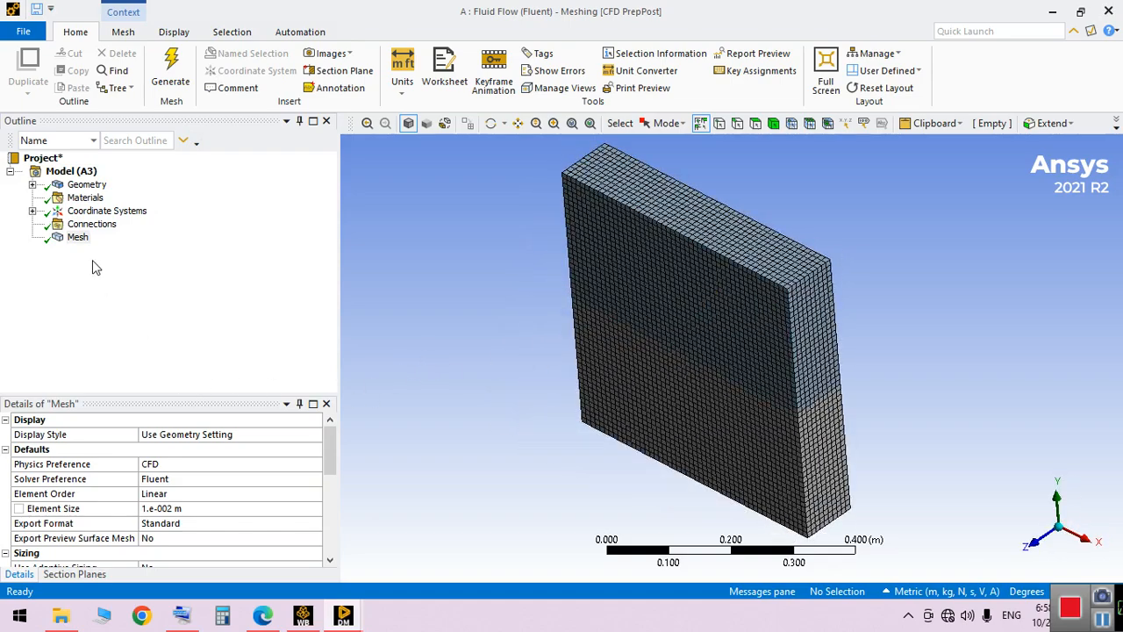
Add three empty named selections to the model
right_click(72, 236)
right_click(74, 172)
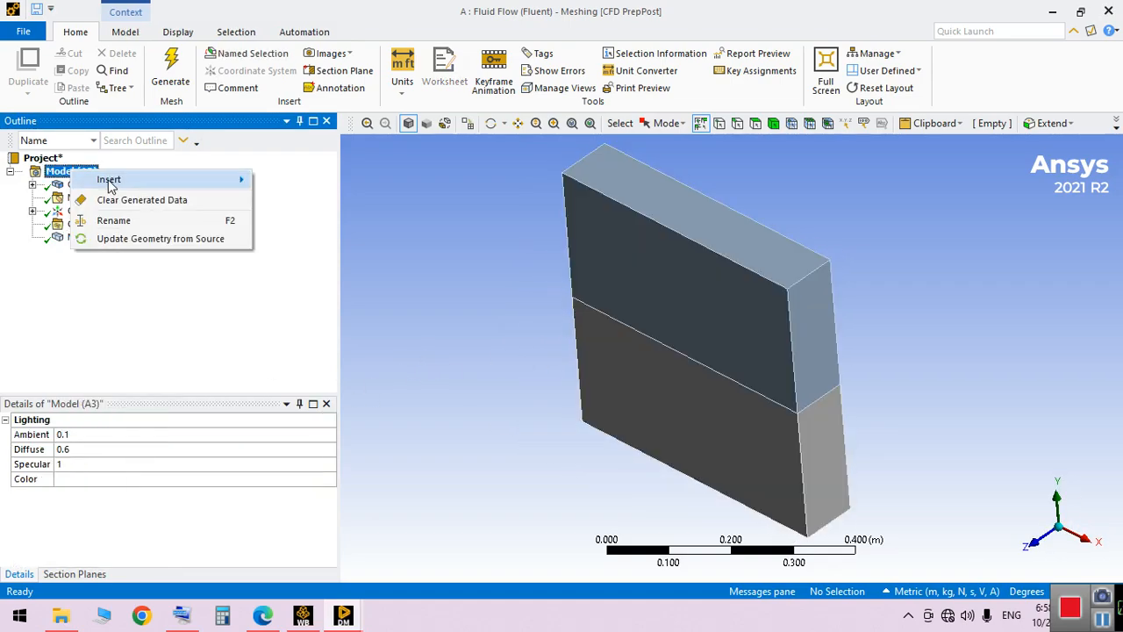
mouse_move(220, 184)
click(296, 181)
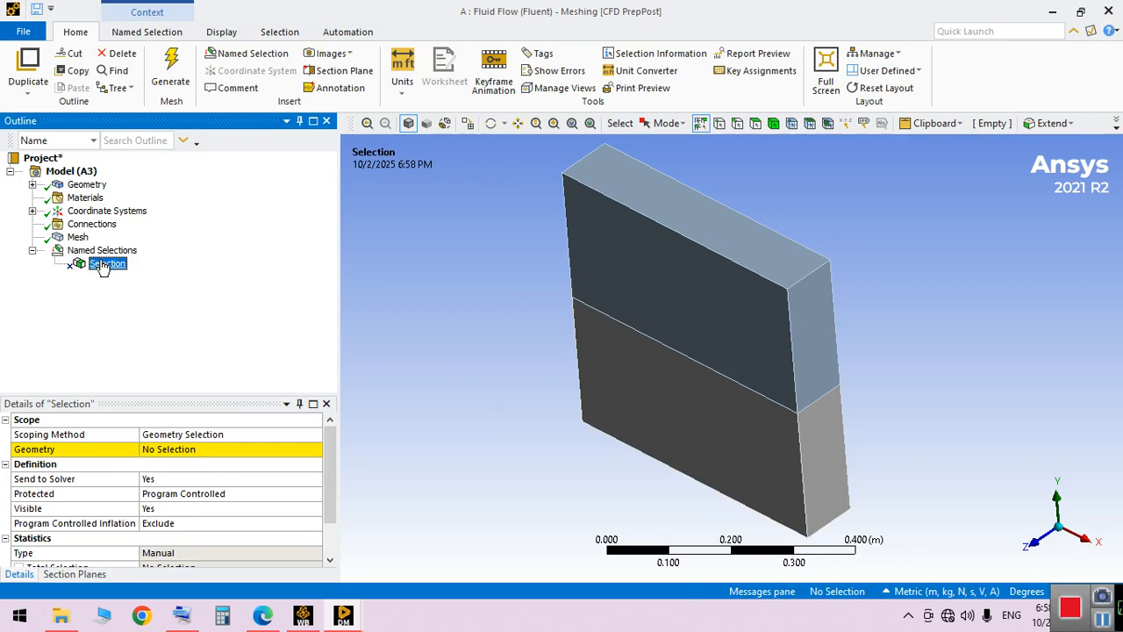
right_click(103, 268)
mouse_move(211, 275)
click(313, 278)
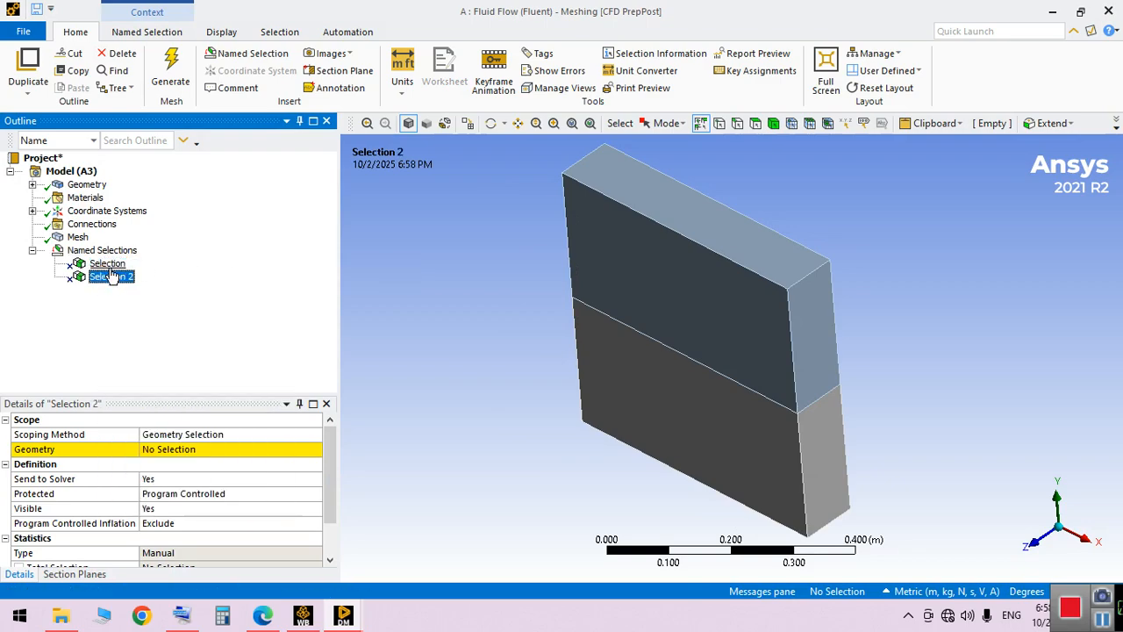
right_click(109, 266)
mouse_move(228, 277)
click(347, 280)
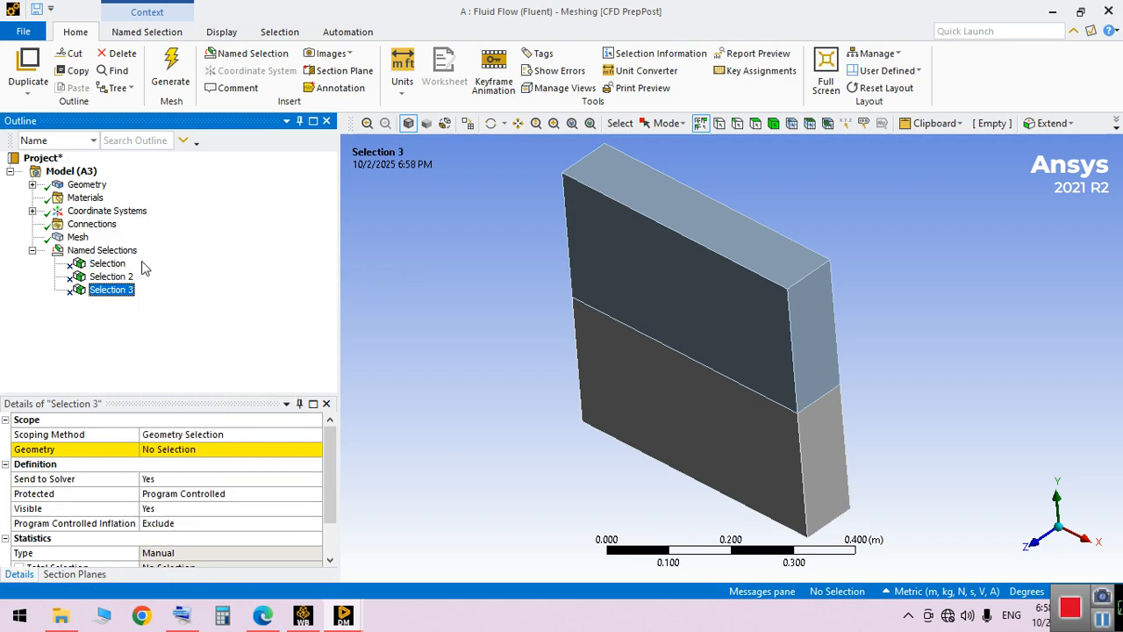
Rename the first named selection as walls
click(107, 264)
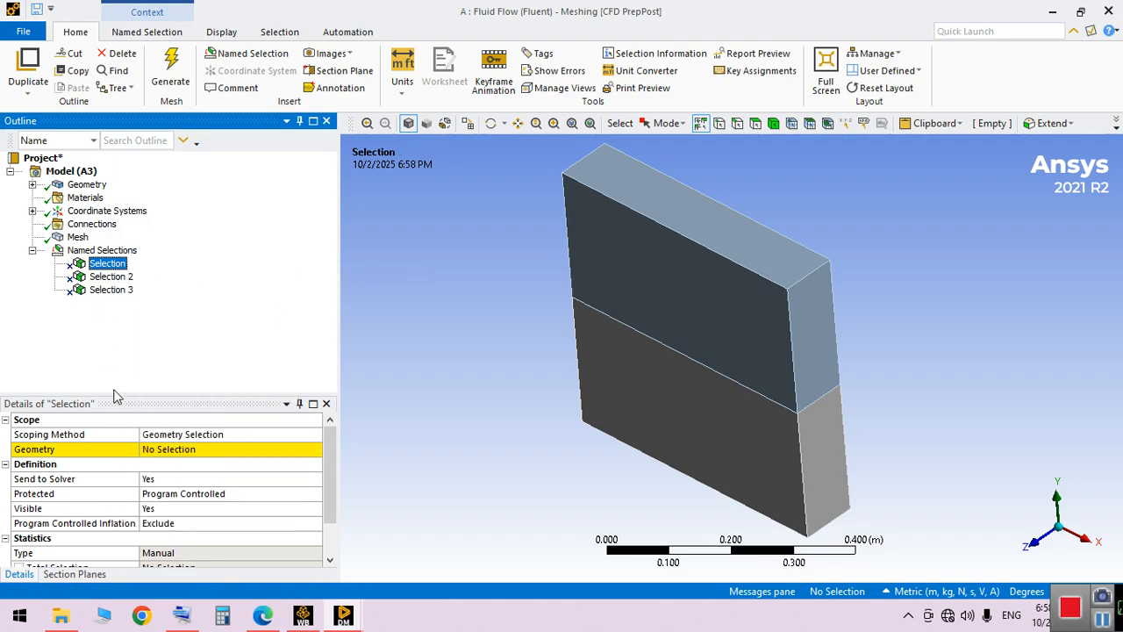
key(F2)
text(Wi)
text(lls)
key(Return)
Rename the second named selection as water and the third as air
click(114, 279)
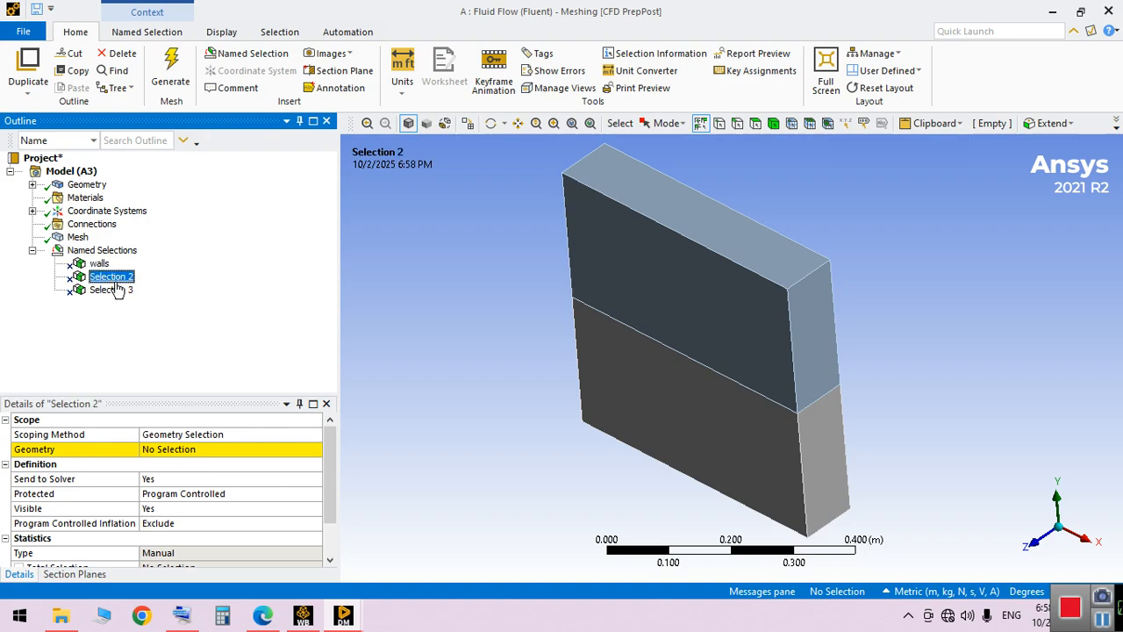
key(F2)
text(water)
key(Return)
click(111, 291)
key(F2)
text(air)
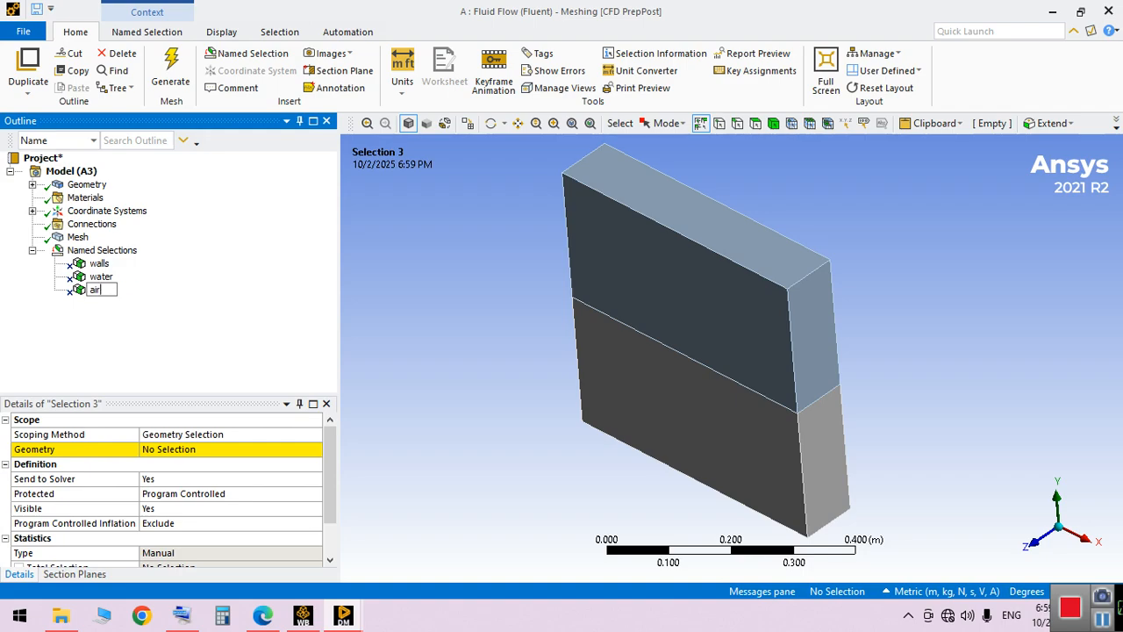
key(Return)
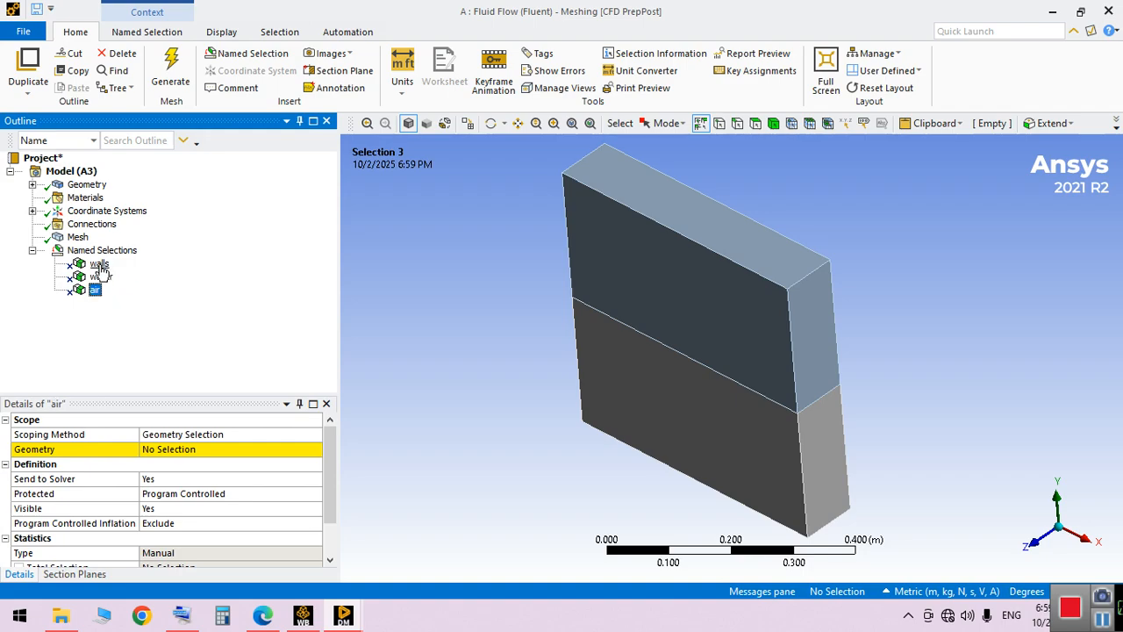
For the walls geometry, select the top face plus the front and side faces of both the upper and lower boxes
click(99, 265)
click(188, 452)
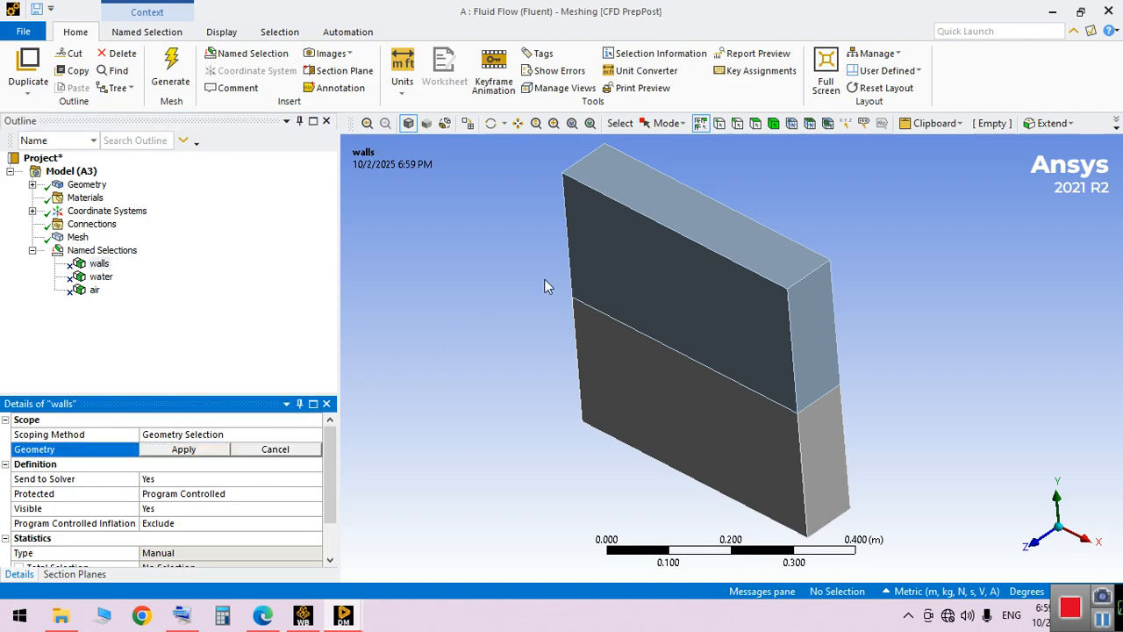
click(755, 125)
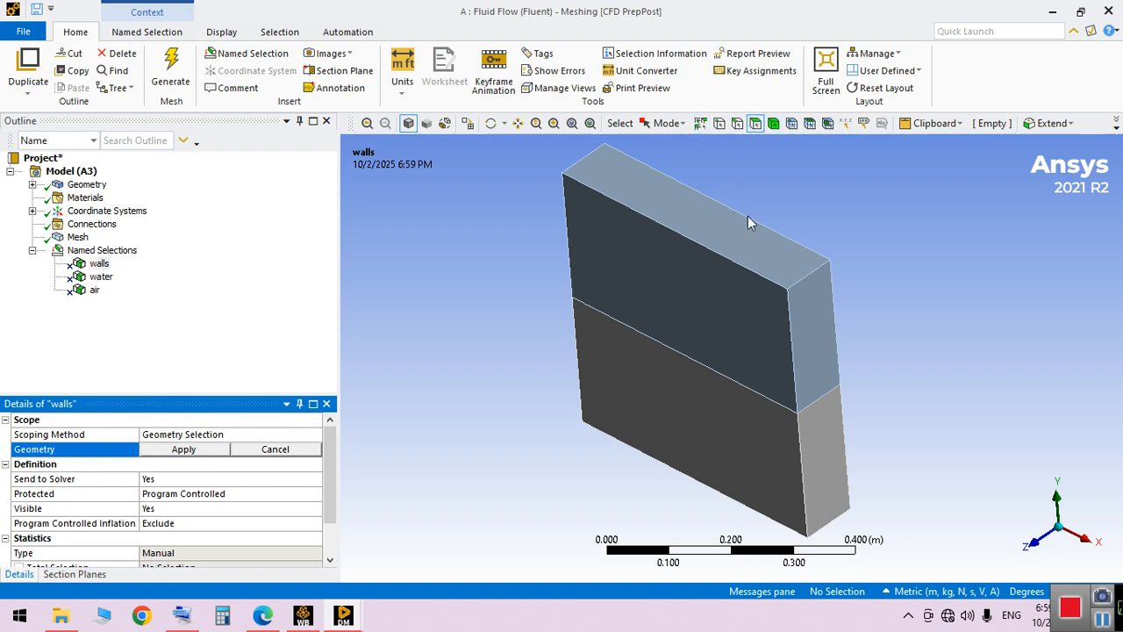
click(750, 264)
ctrl+click(742, 310)
ctrl+click(803, 340)
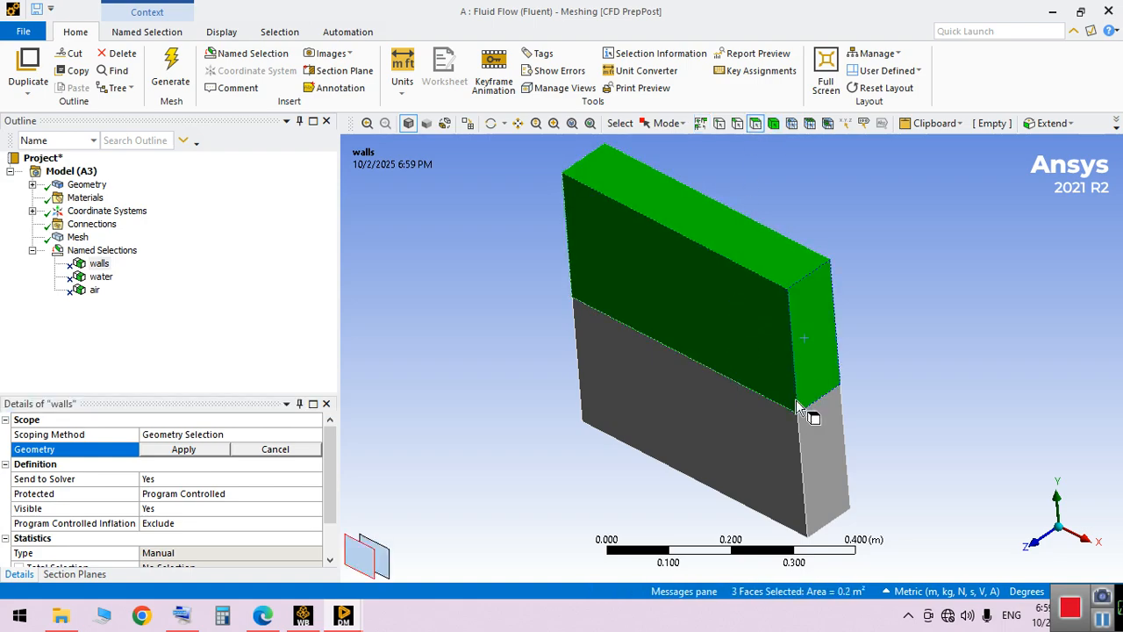
ctrl+click(839, 476)
ctrl+click(748, 461)
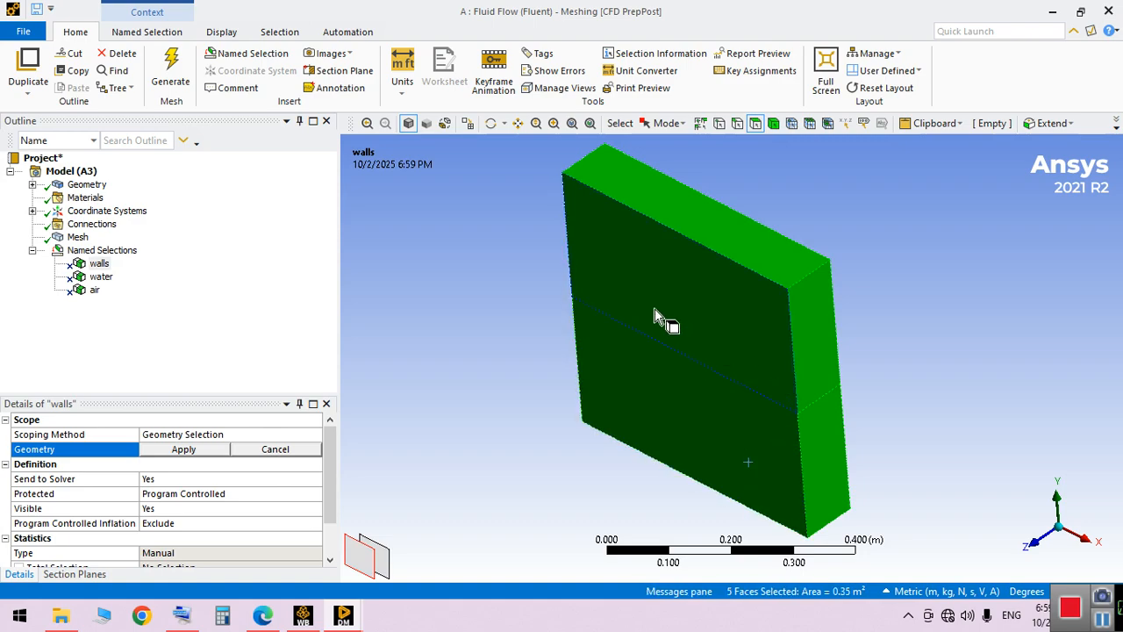
Add the remaining outer back, side and bottom faces of both boxes to the selection and apply all ten faces to walls
middle_drag(654, 316, 514, 363)
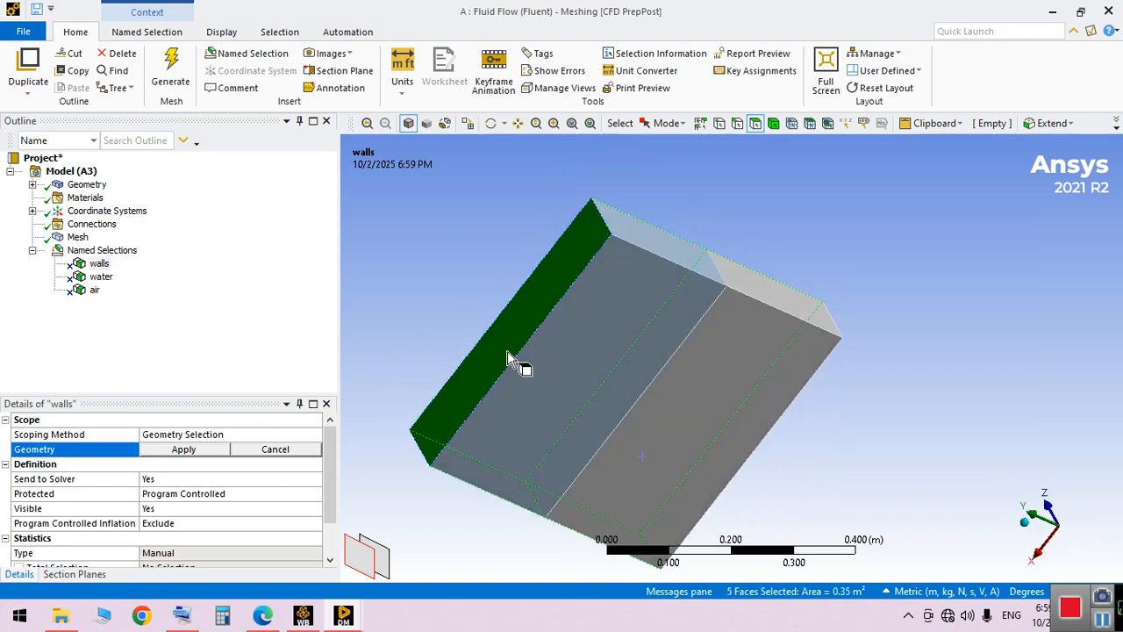
ctrl+click(662, 263)
ctrl+click(757, 289)
ctrl+click(763, 339)
ctrl+click(661, 330)
middle_drag(720, 377, 689, 195)
ctrl+click(754, 426)
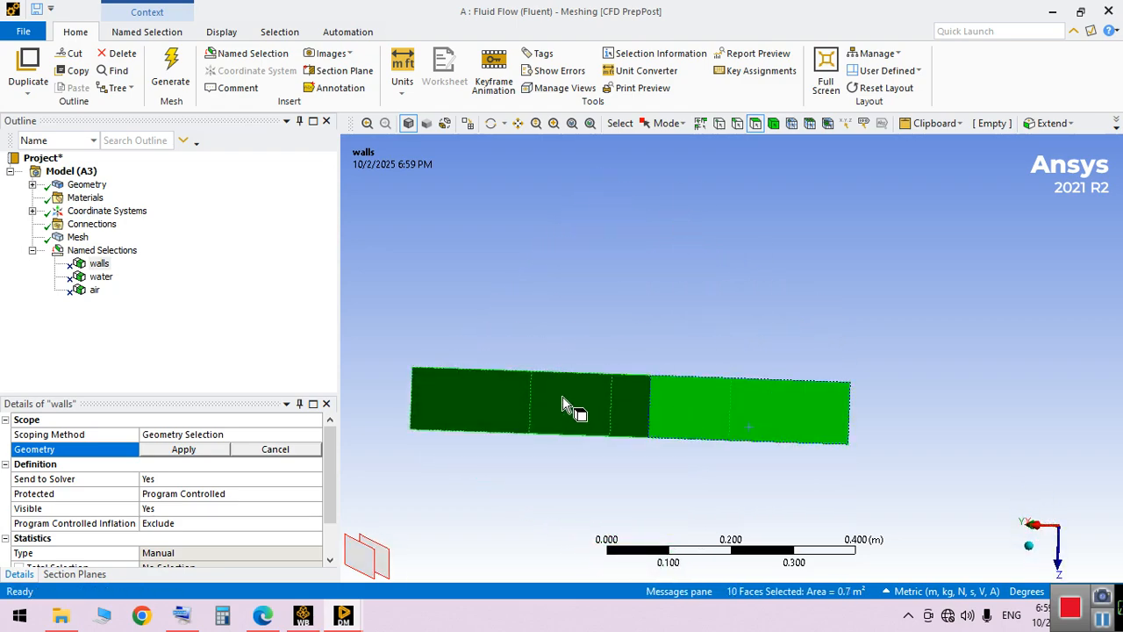
middle_drag(734, 314, 684, 369)
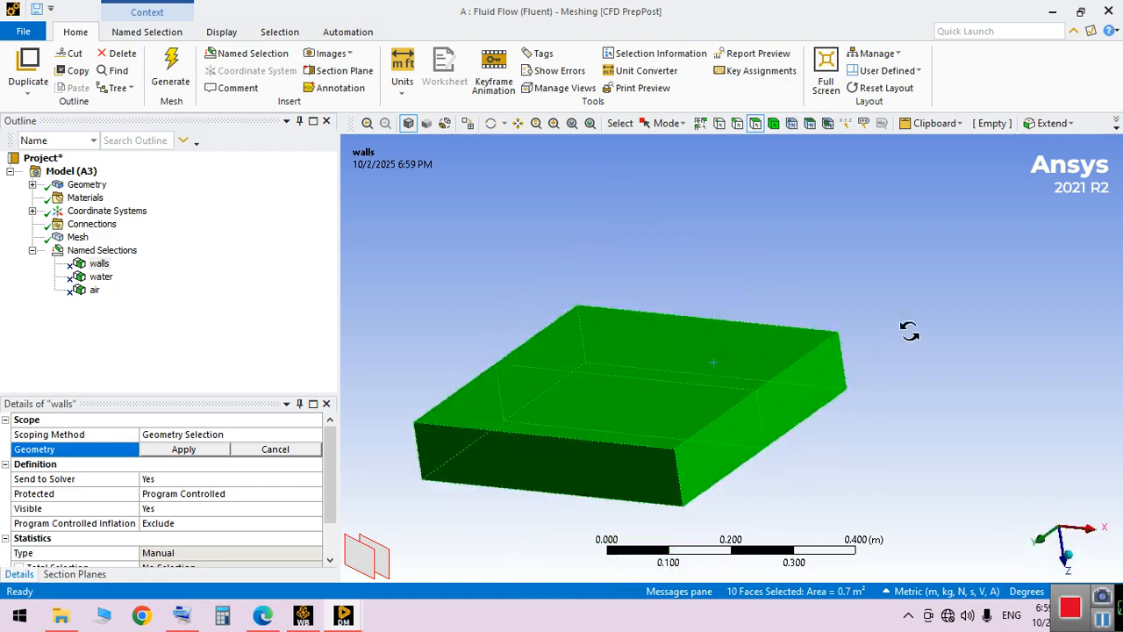
click(180, 449)
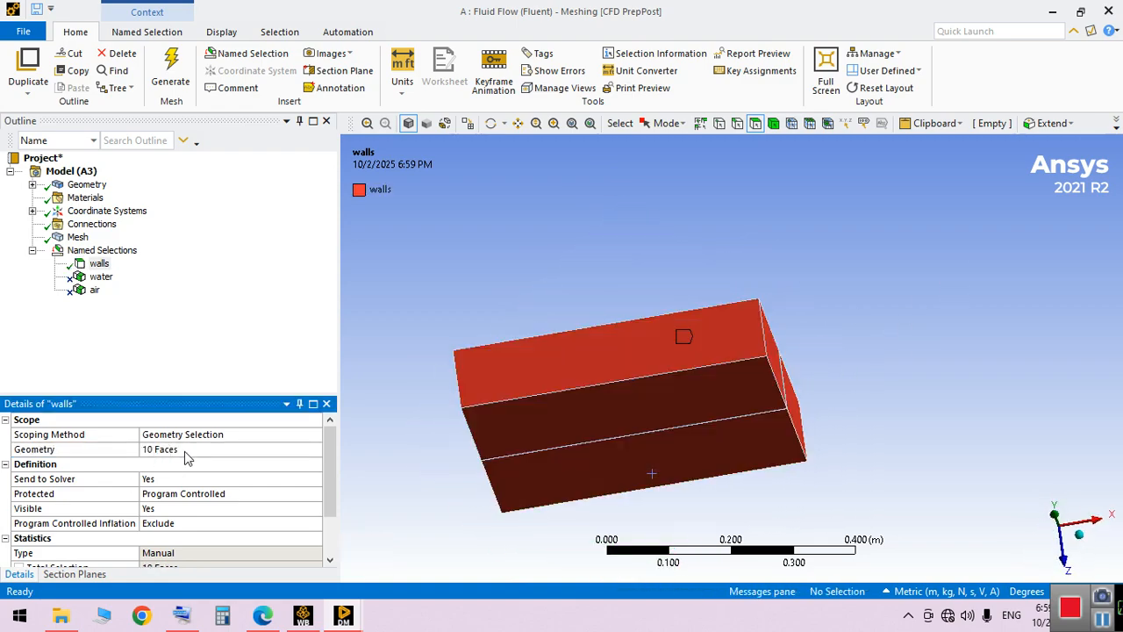
Assign the lower box body as the geometry of the water named selection
middle_drag(568, 384, 479, 364)
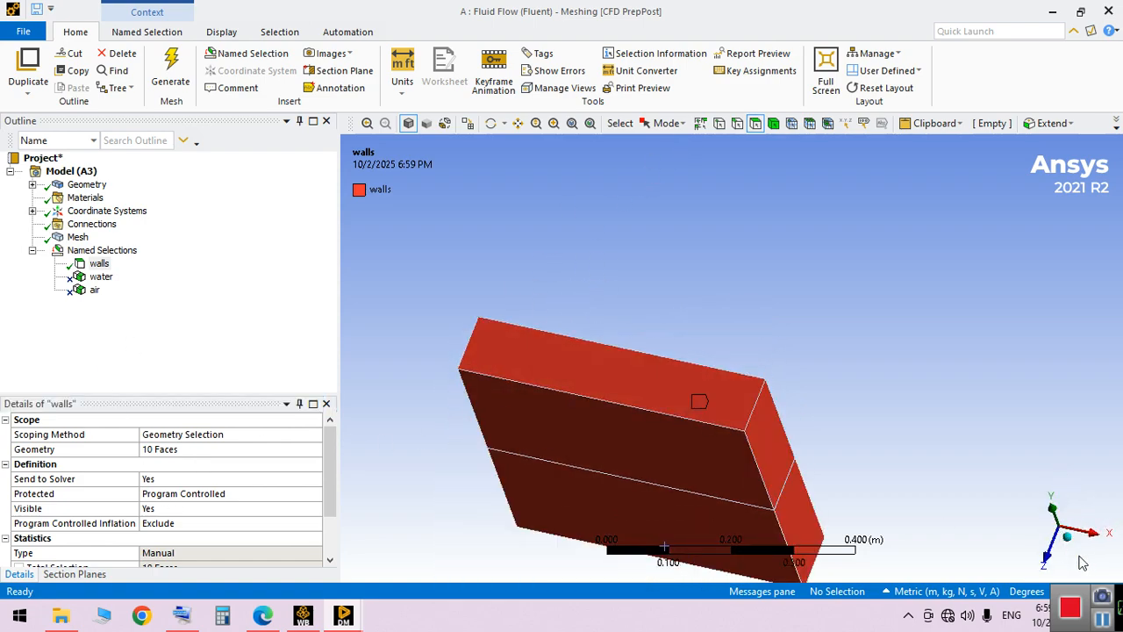
middle_drag(538, 304, 794, 458)
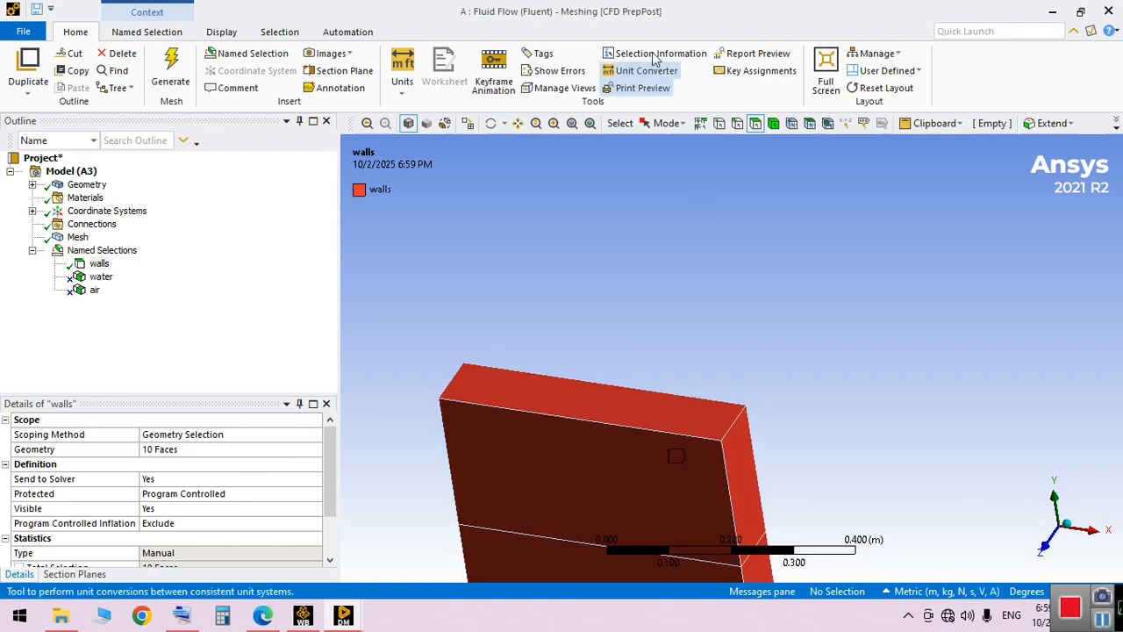
click(590, 124)
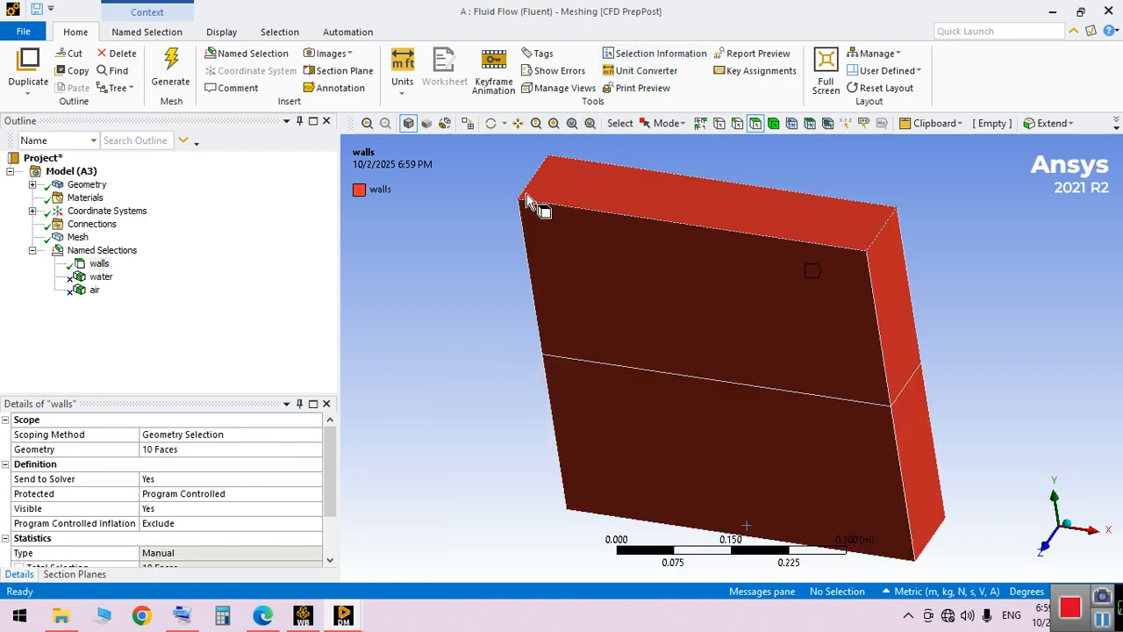
click(101, 277)
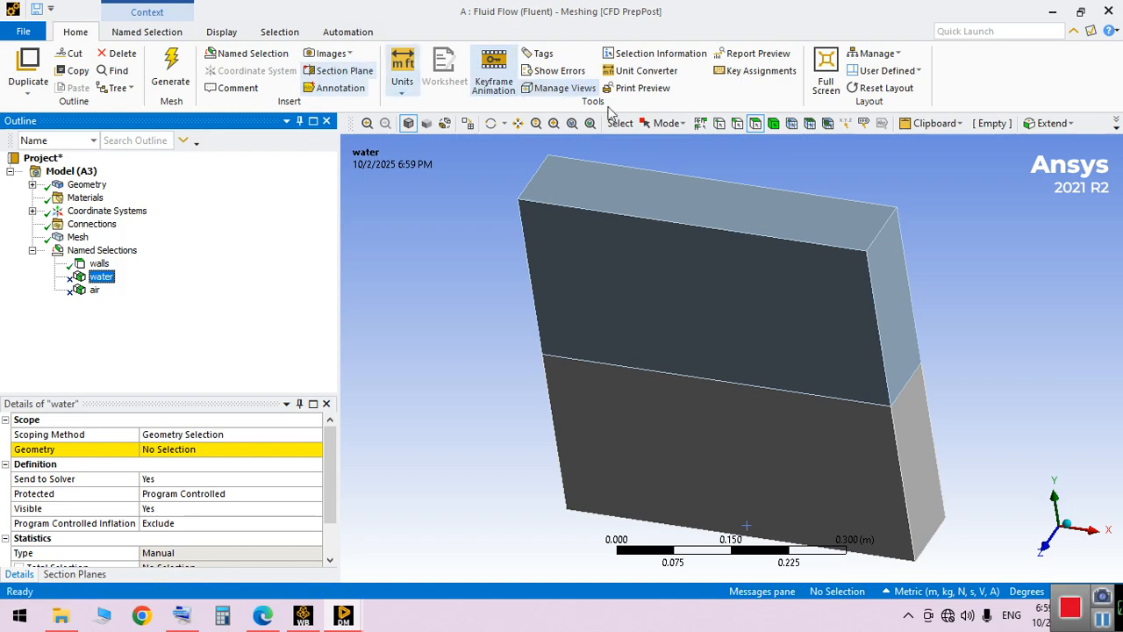
click(773, 123)
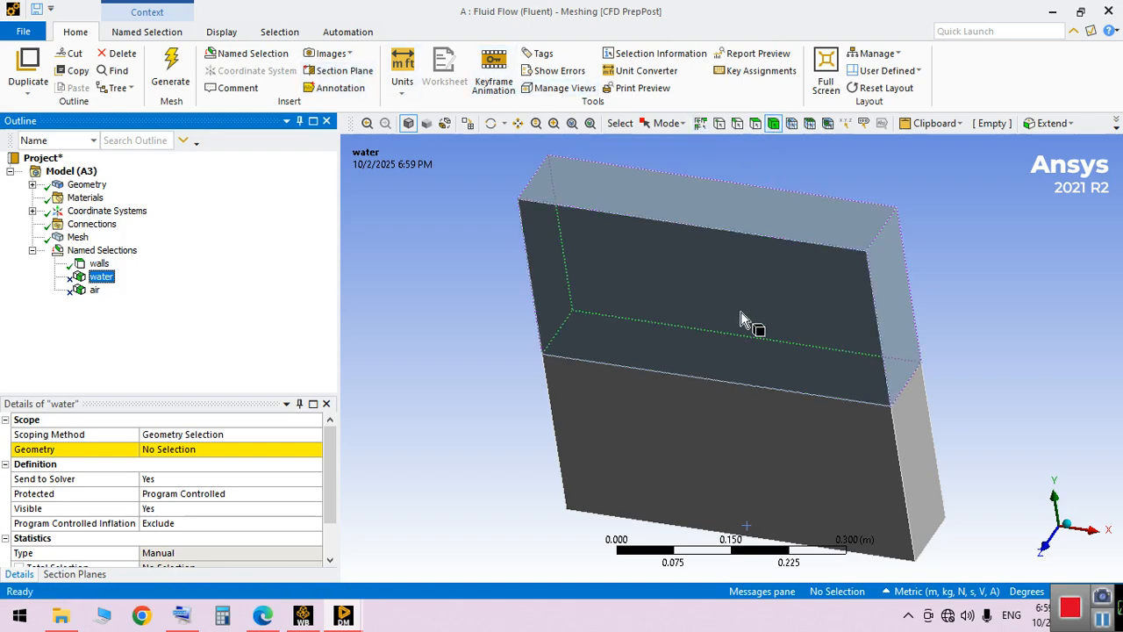
click(755, 449)
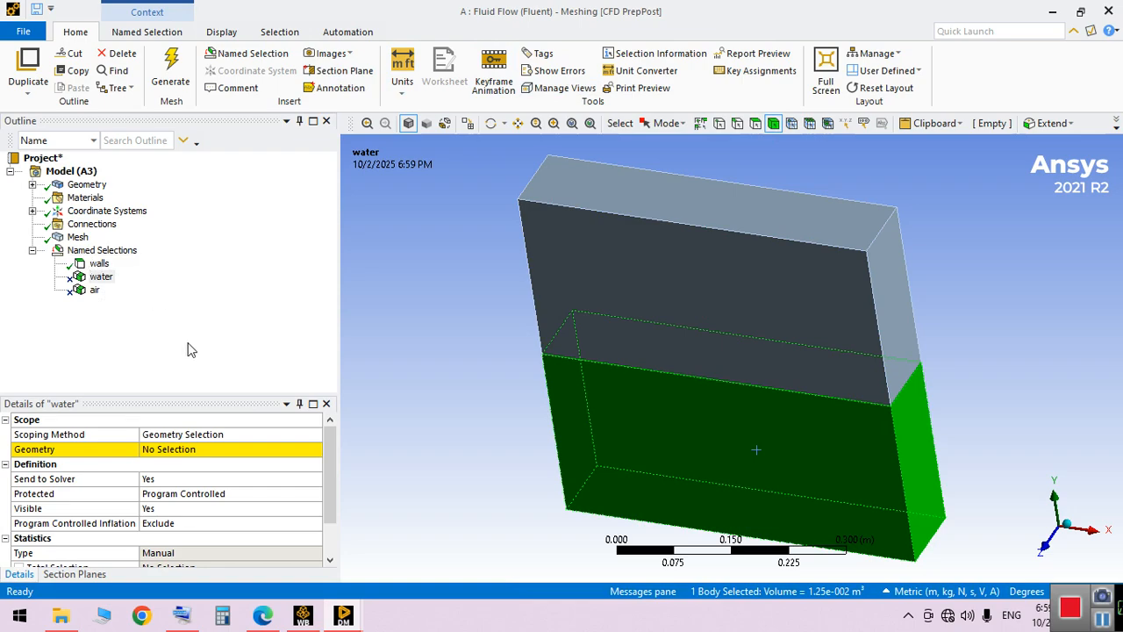
click(189, 450)
click(188, 451)
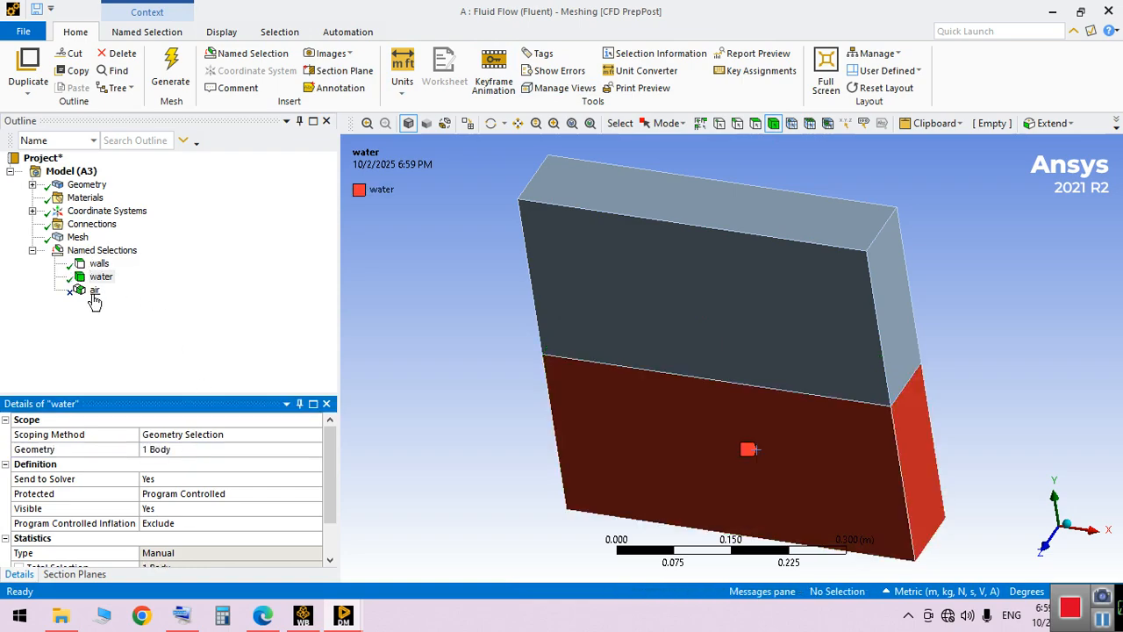
Assign the upper box body as the geometry of the air named selection
click(94, 294)
click(711, 303)
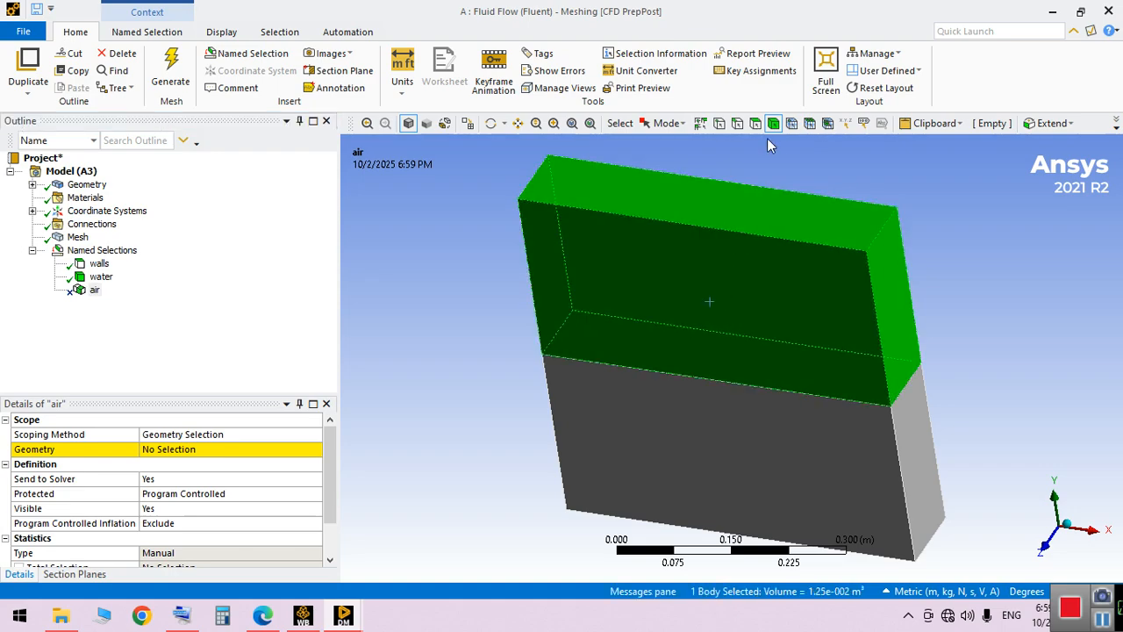
click(166, 449)
click(168, 450)
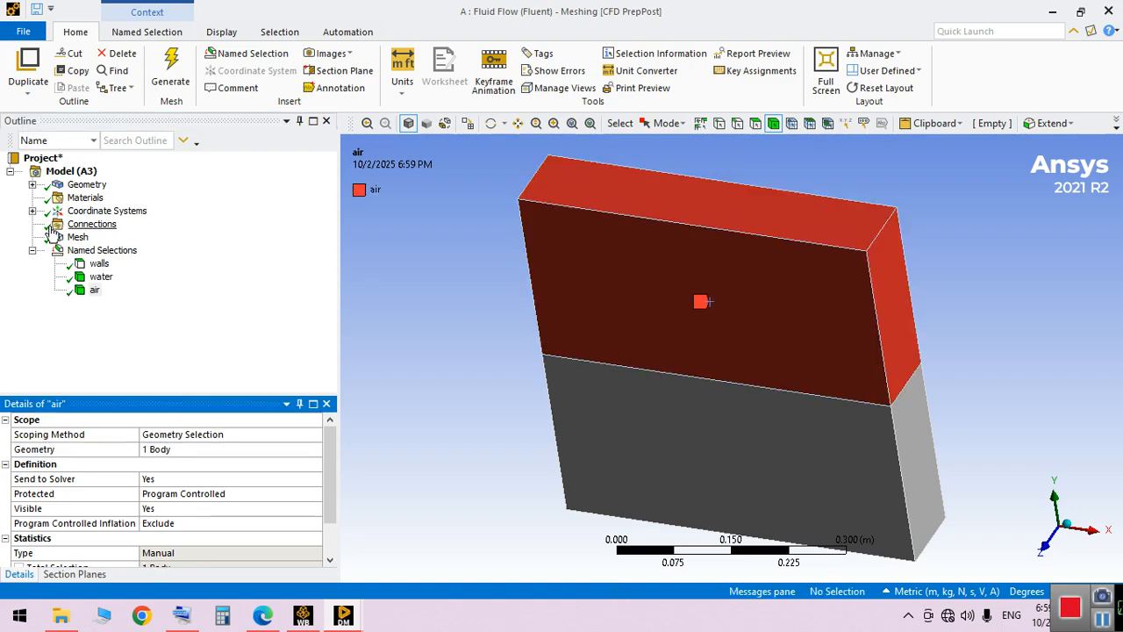
Switch to Workbench and update the Mesh component of the fluid flow system
click(303, 615)
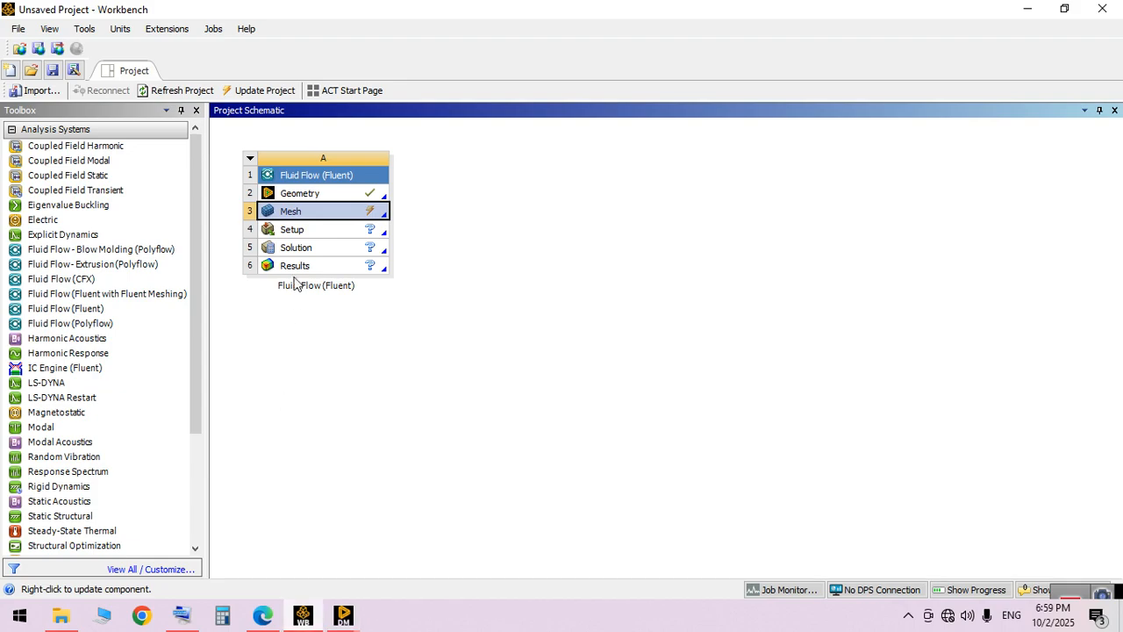
right_click(352, 212)
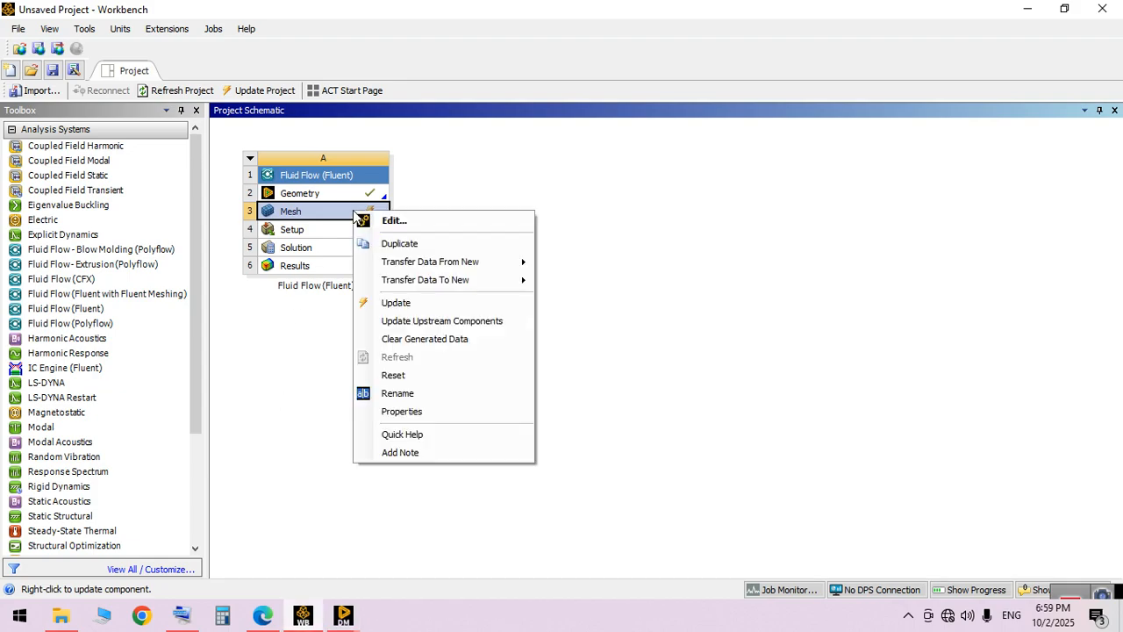
click(396, 302)
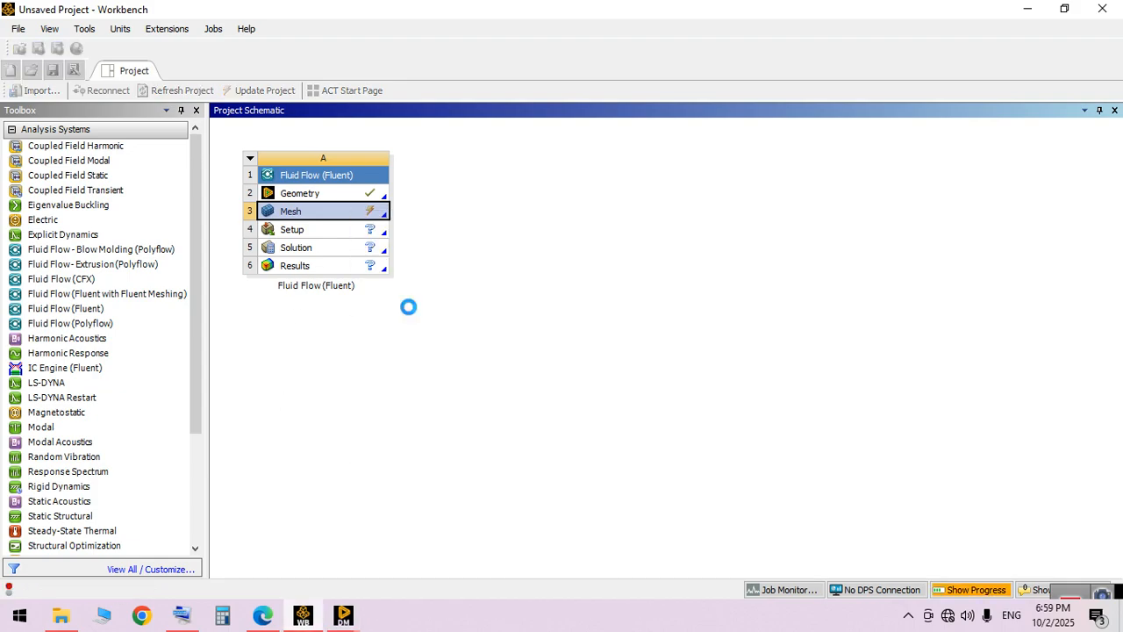
right_click(365, 232)
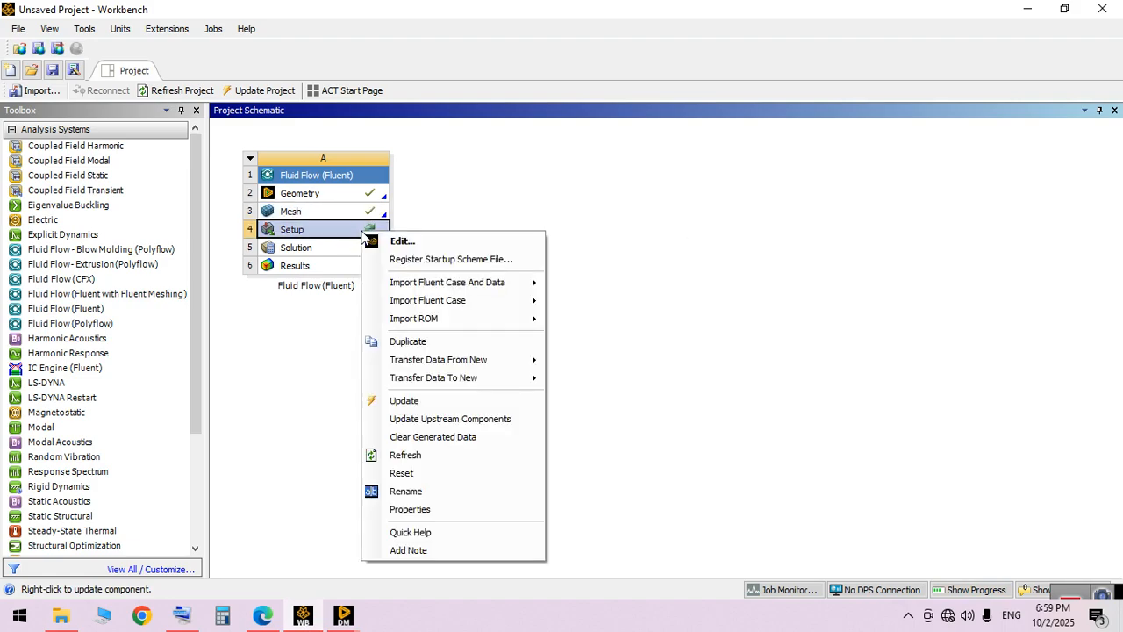
Save the project as SRF in the SRF folder inside projects
click(18, 30)
click(48, 84)
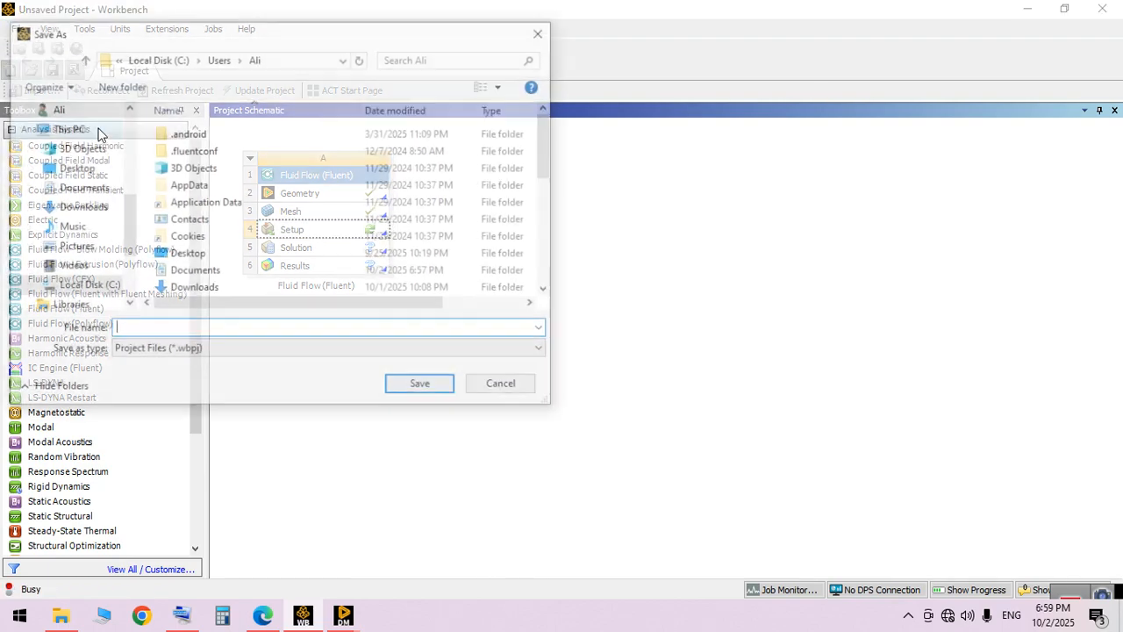
scroll(120, 158, up, 3)
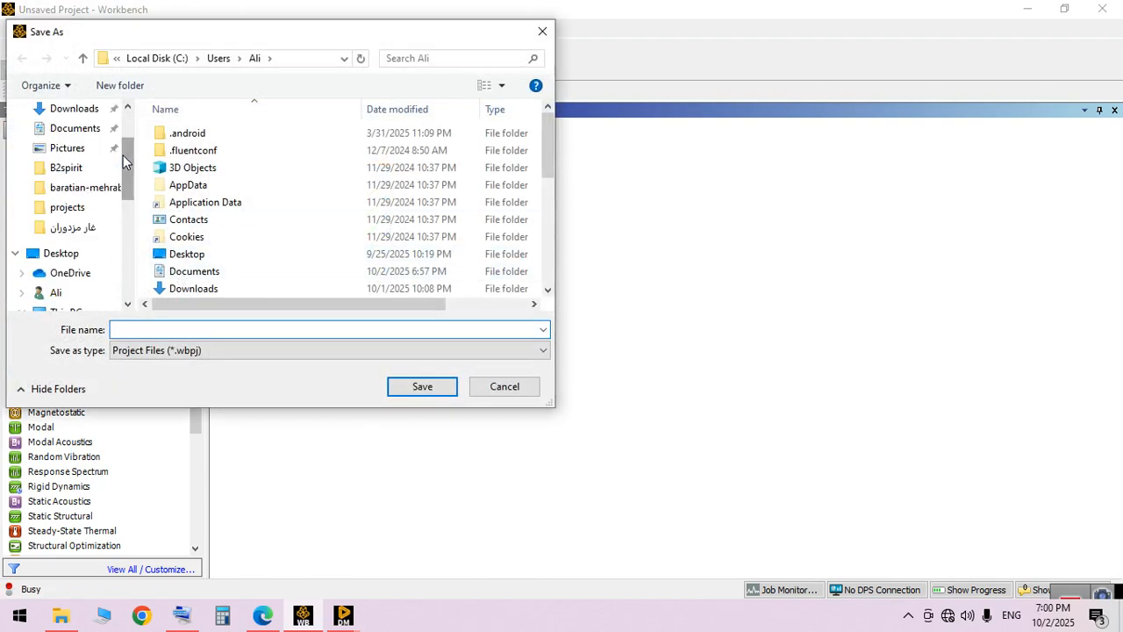
click(76, 212)
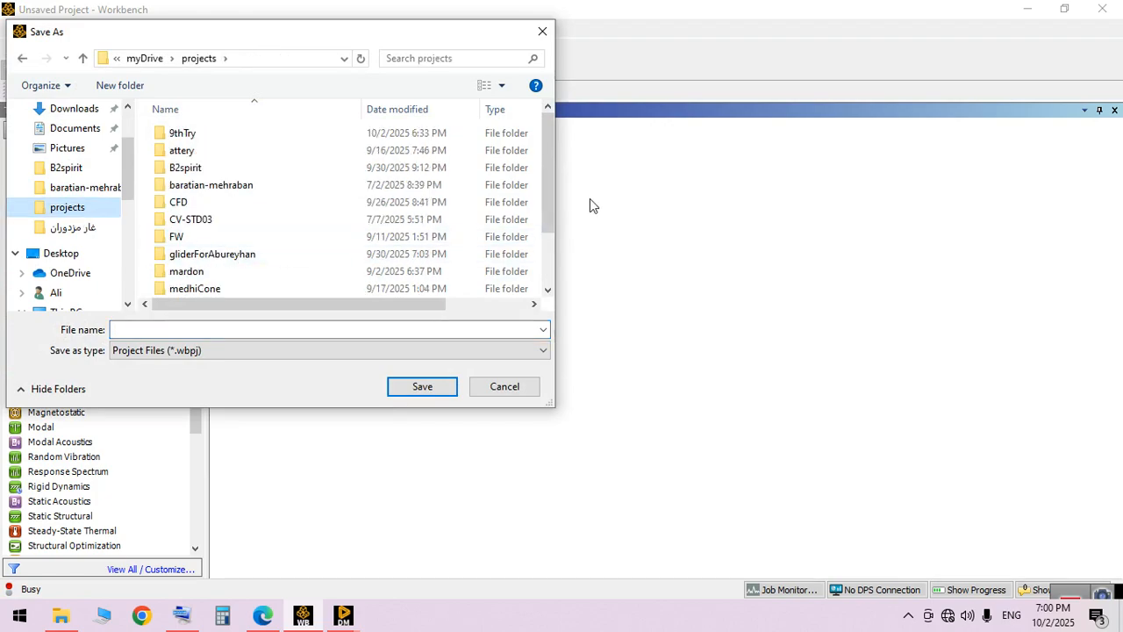
scroll(430, 279, down, 2)
double_click(239, 254)
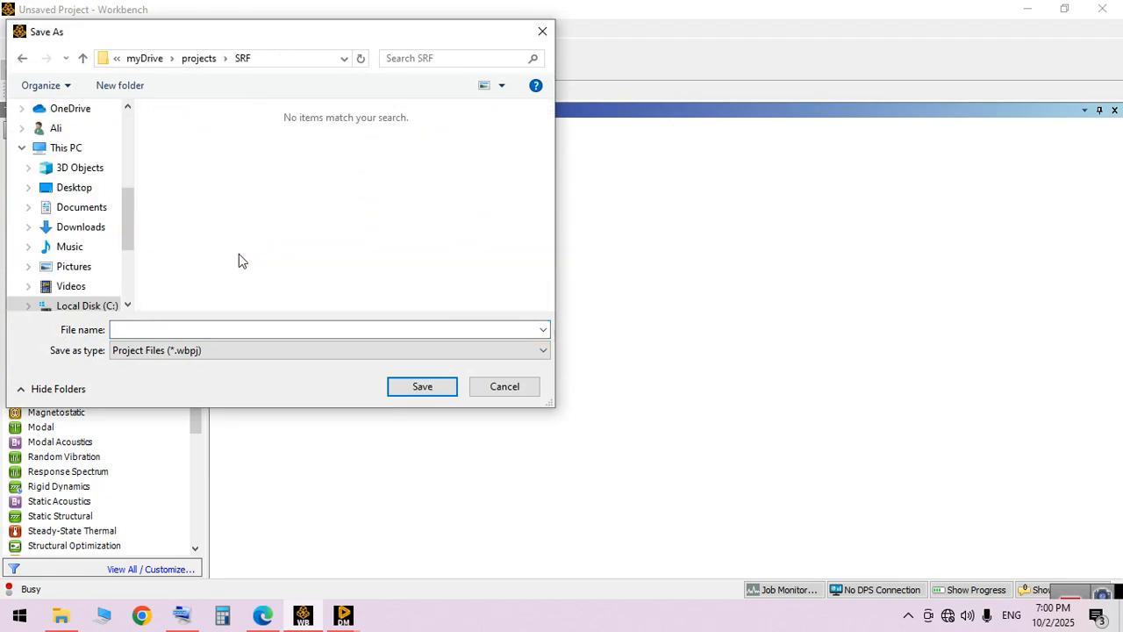
click(369, 329)
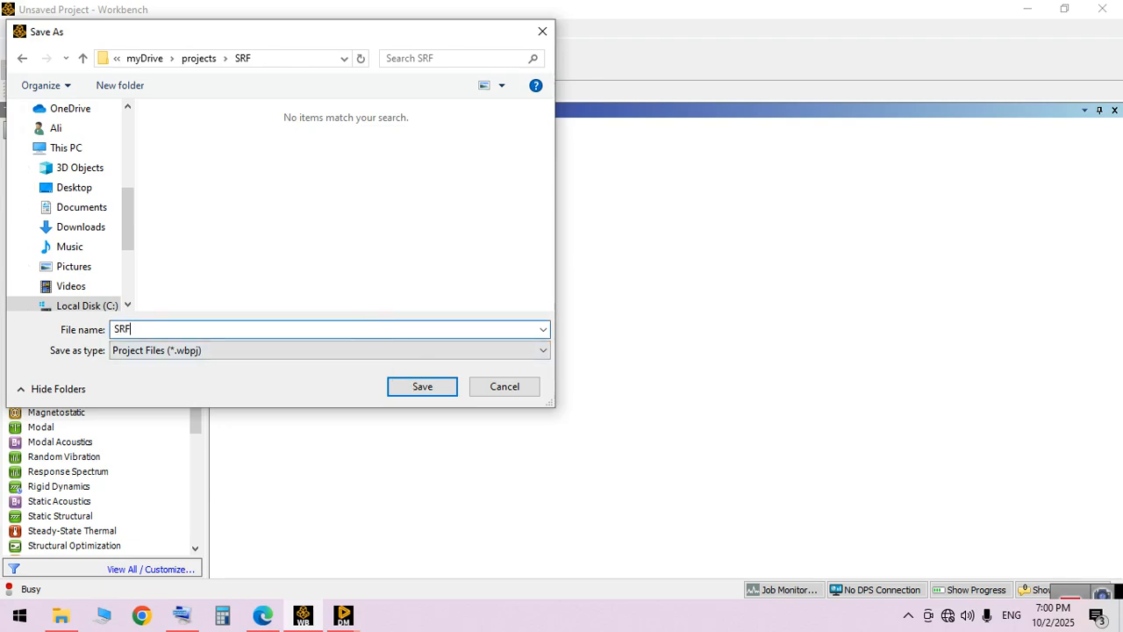
click(443, 388)
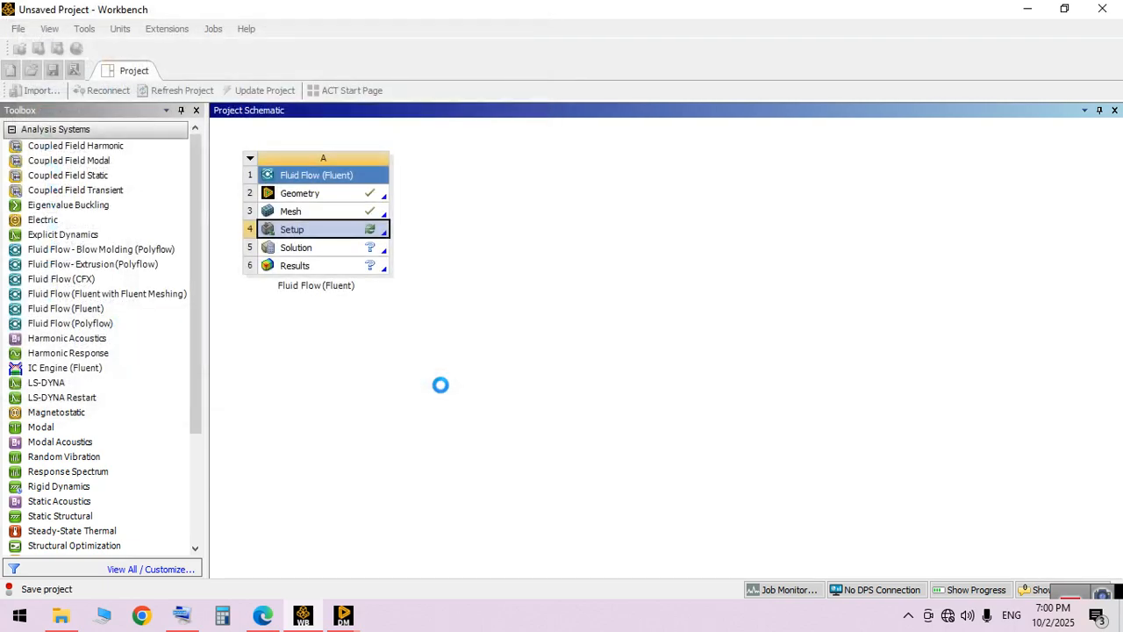
Open the Setup component in Fluent with Display Mesh After Reading enabled and 2 solver processes
right_click(368, 229)
click(376, 235)
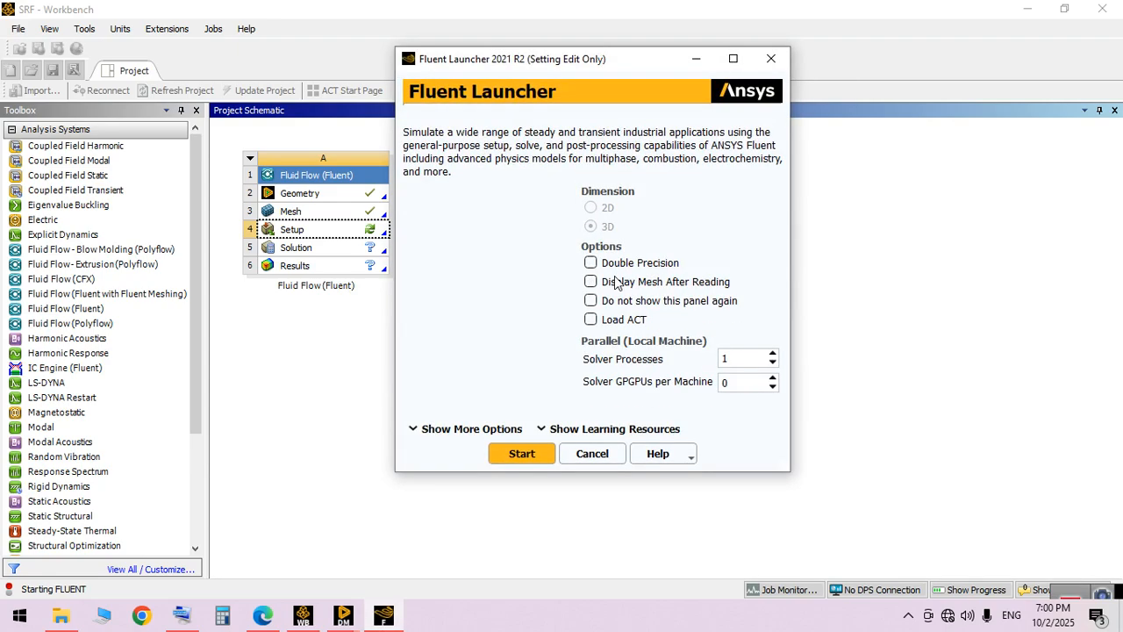
click(617, 282)
click(772, 353)
click(537, 454)
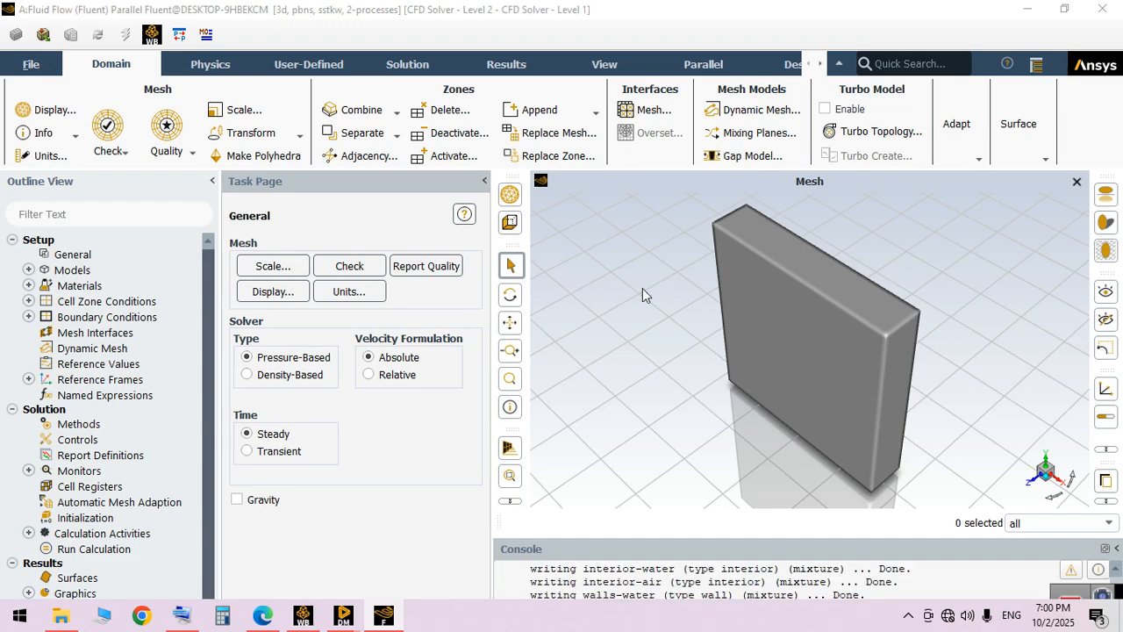
Enable gravity and set the Y gravitational acceleration to -10 m/s²
click(252, 502)
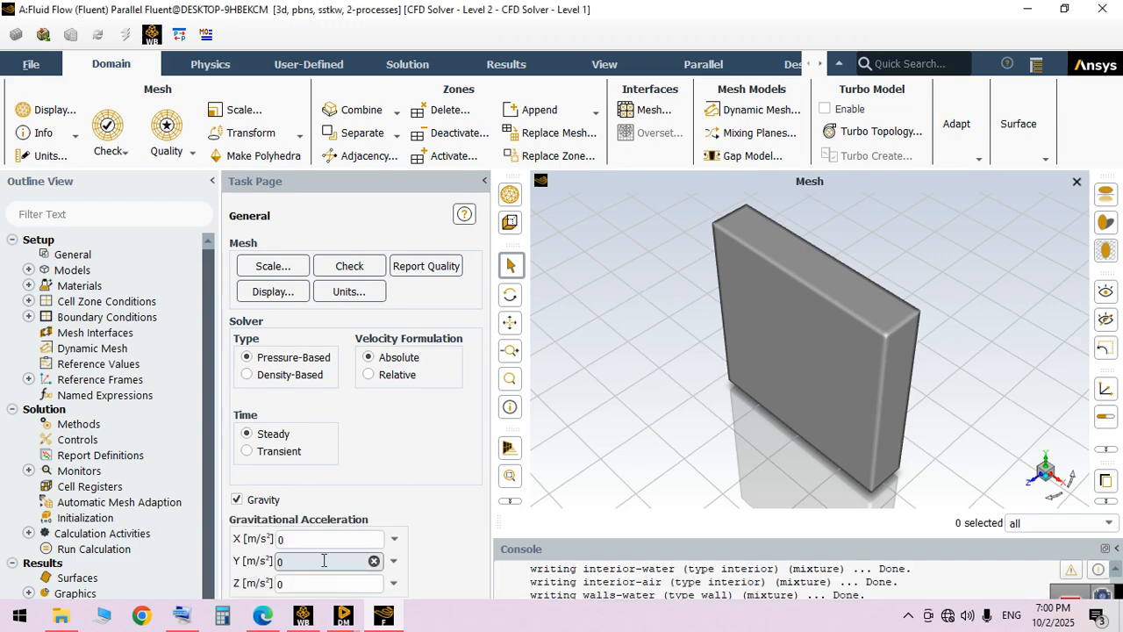
key(BackSpace)
text(-1)
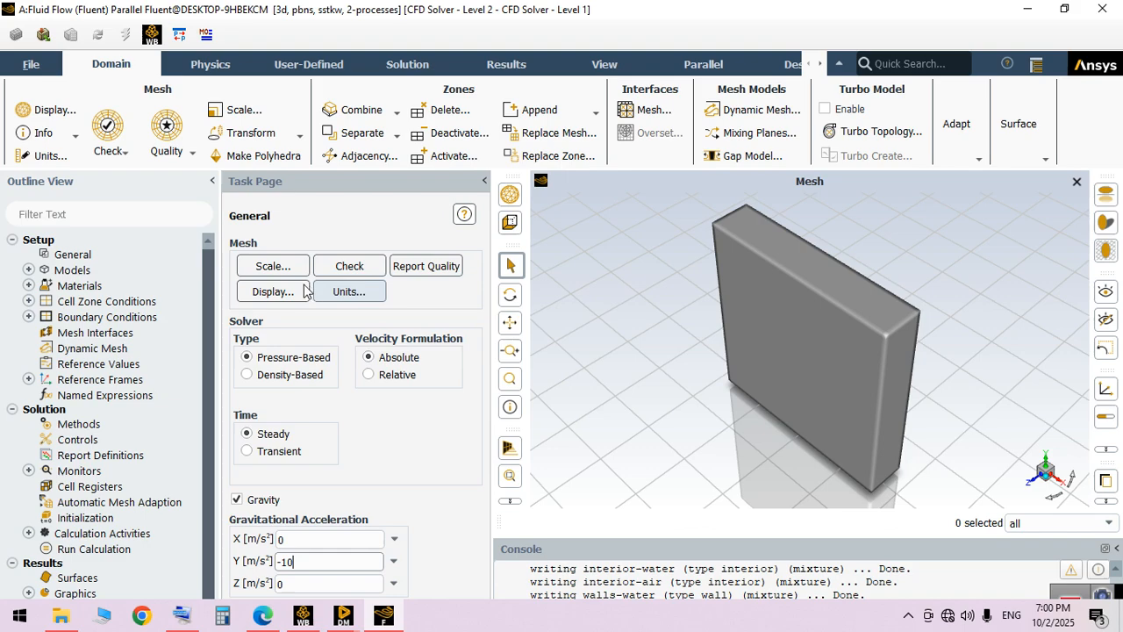
Turn on the Volume of Fluid multiphase model with explicit formulation and 2 Eulerian phases
click(29, 270)
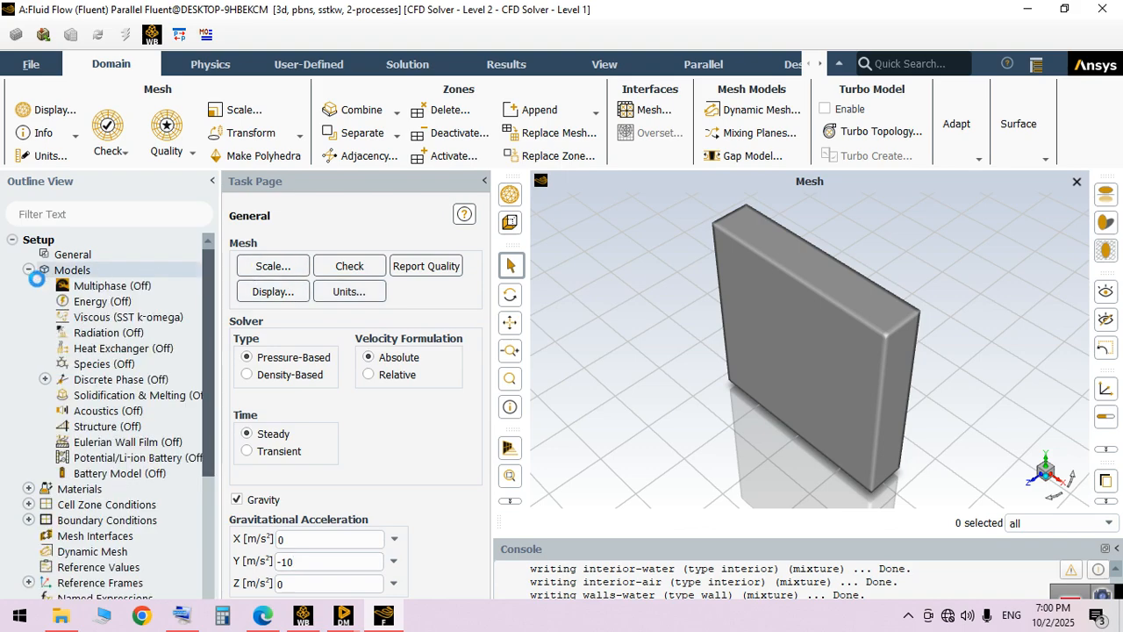
double_click(76, 286)
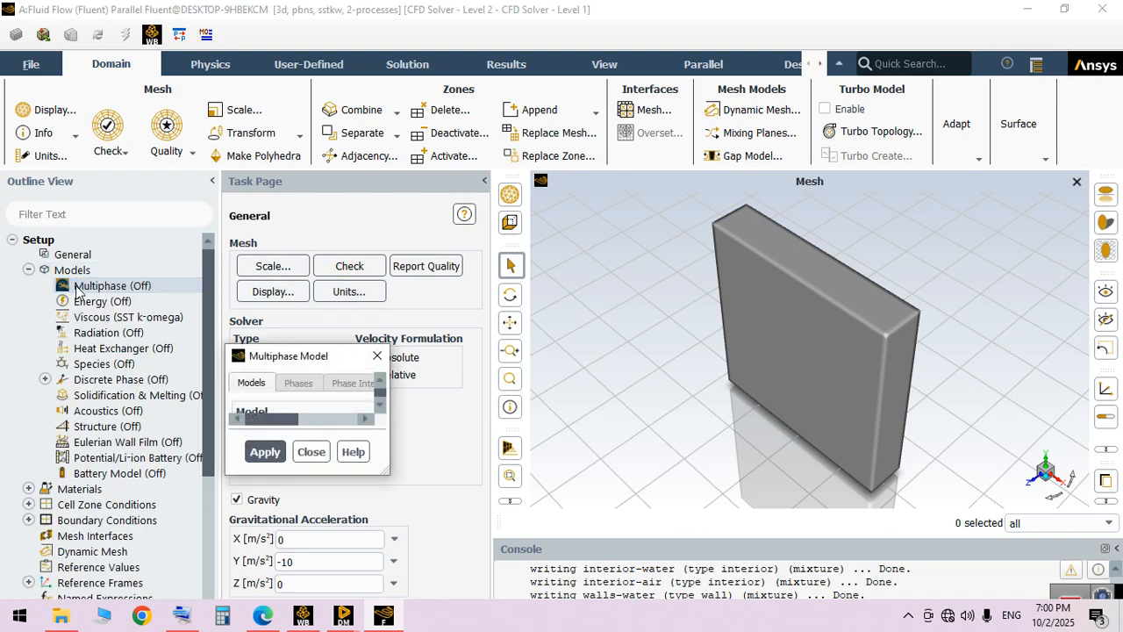
click(430, 287)
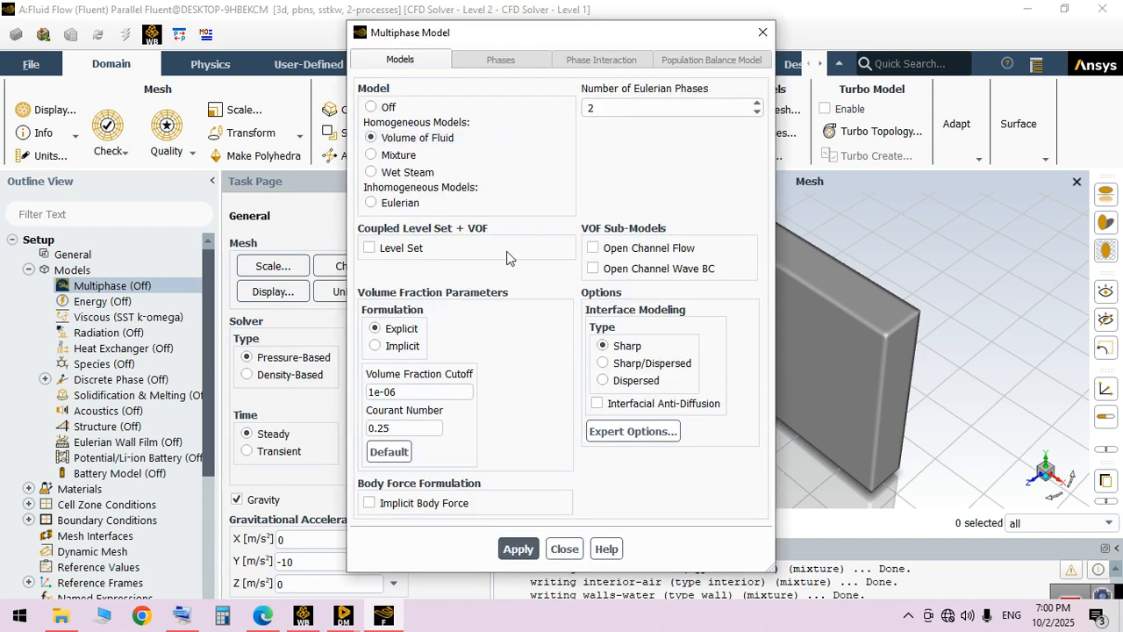
click(527, 548)
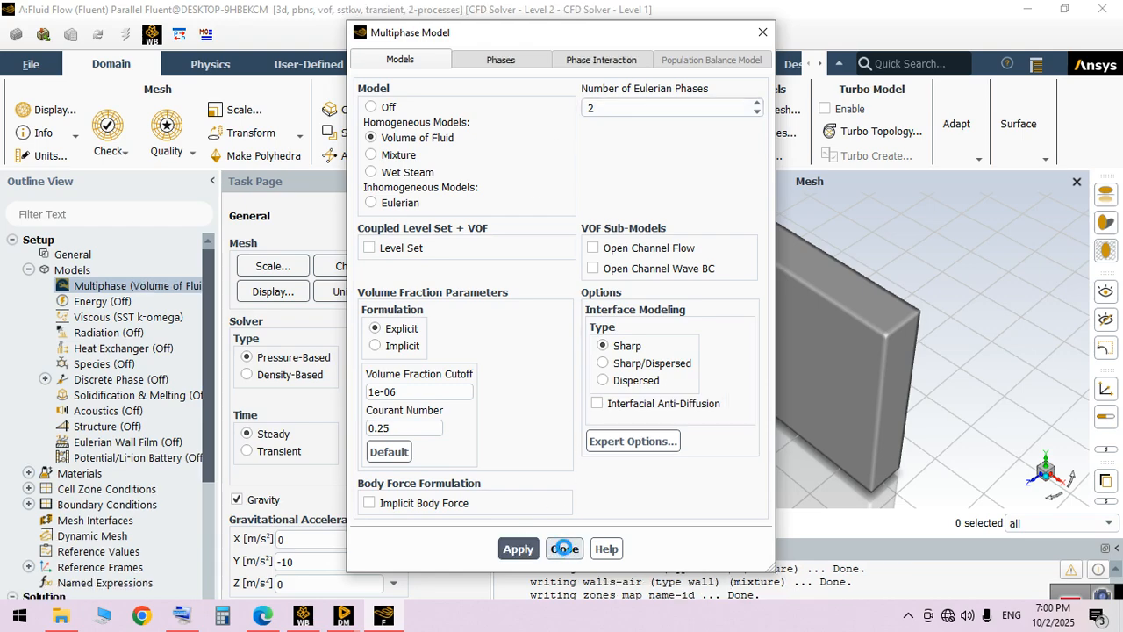
click(564, 548)
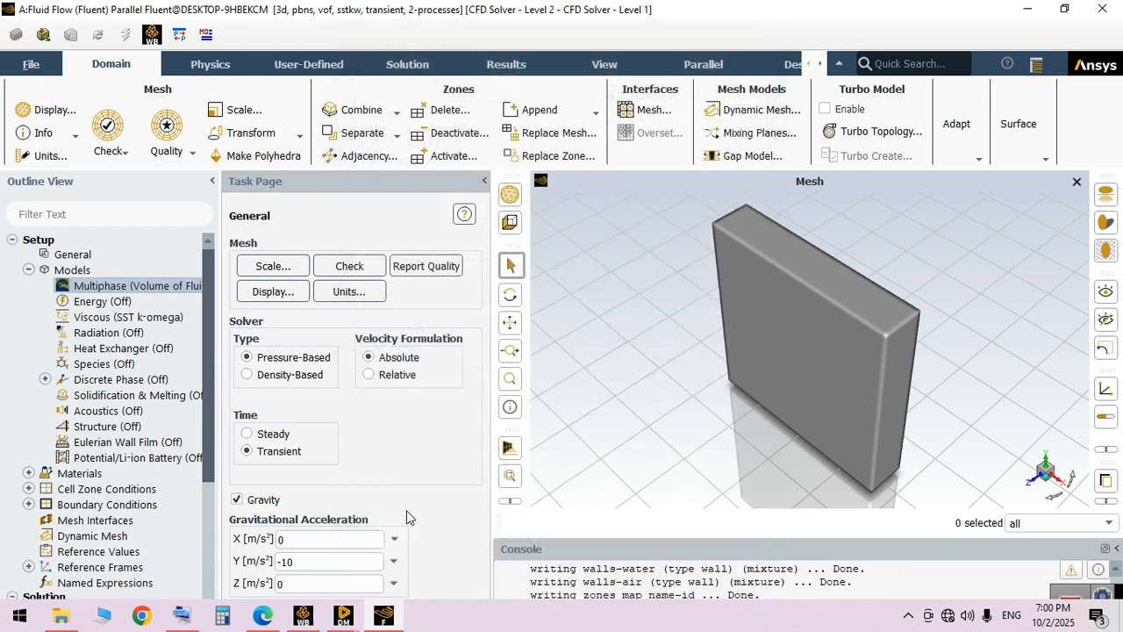
Copy water-liquid (h2o<l>) from the Fluent database into the fluid materials
click(28, 473)
click(45, 489)
double_click(93, 507)
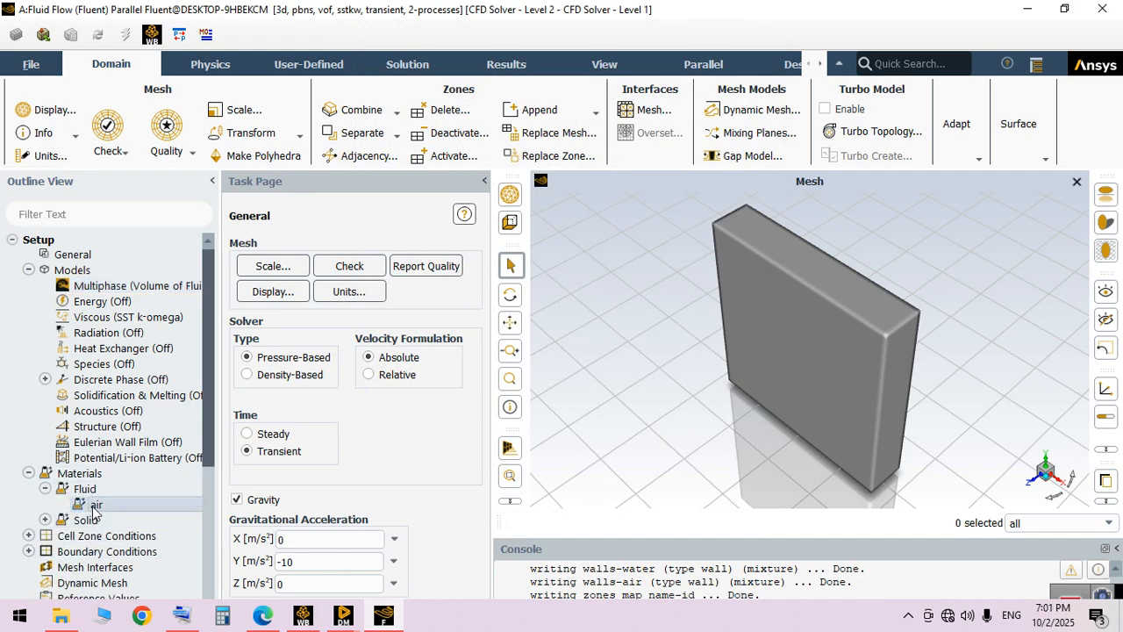
click(833, 190)
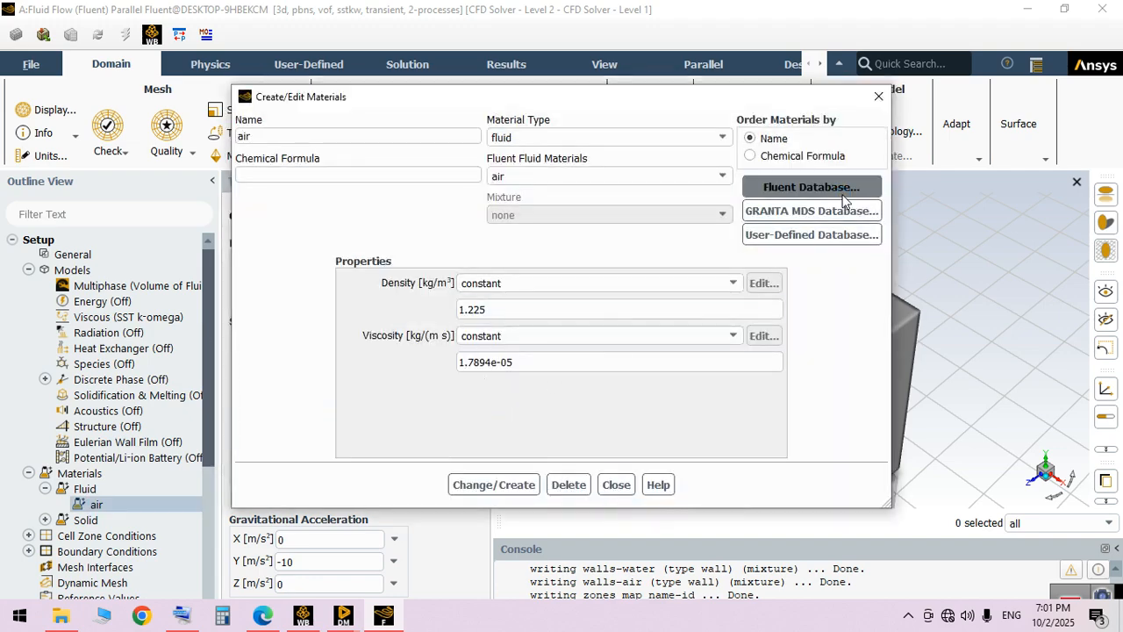
drag(595, 221, 592, 244)
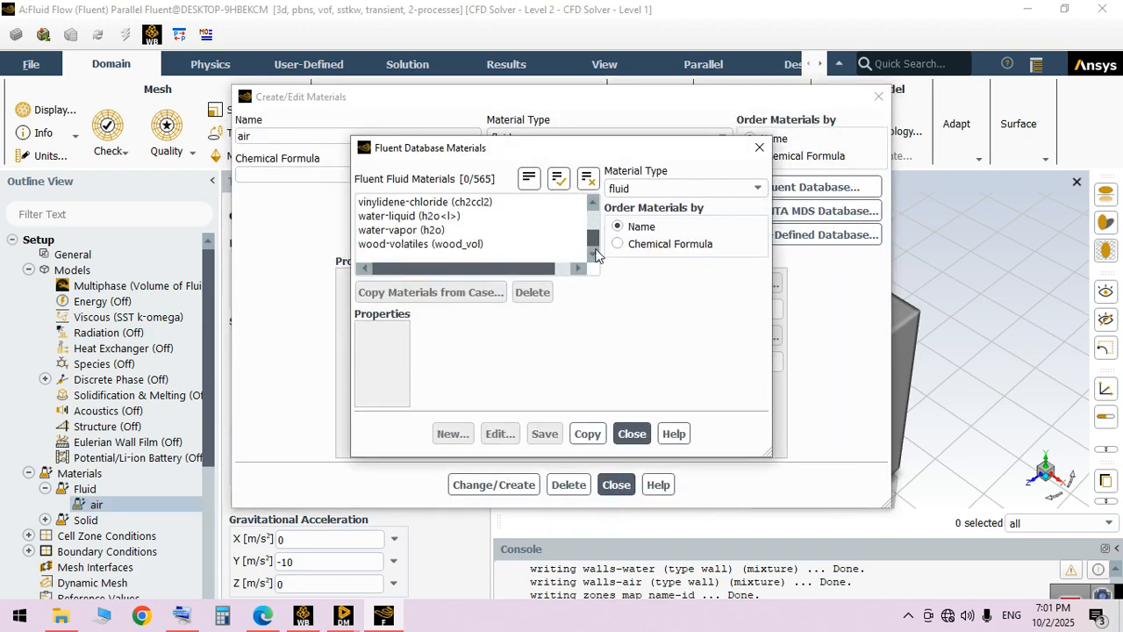
click(403, 218)
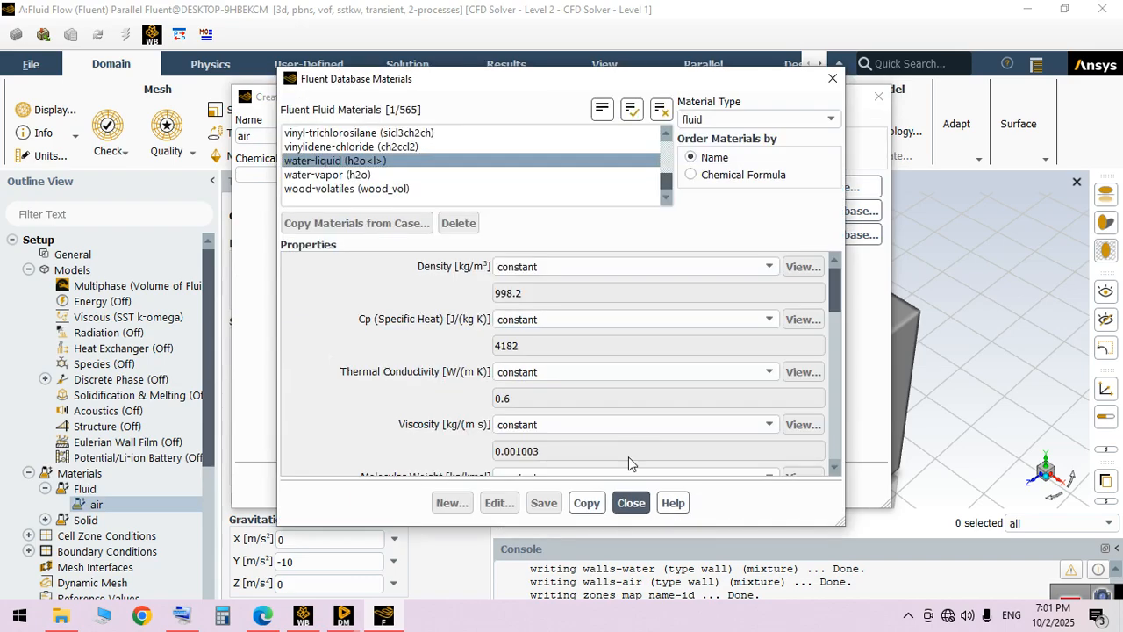
click(588, 503)
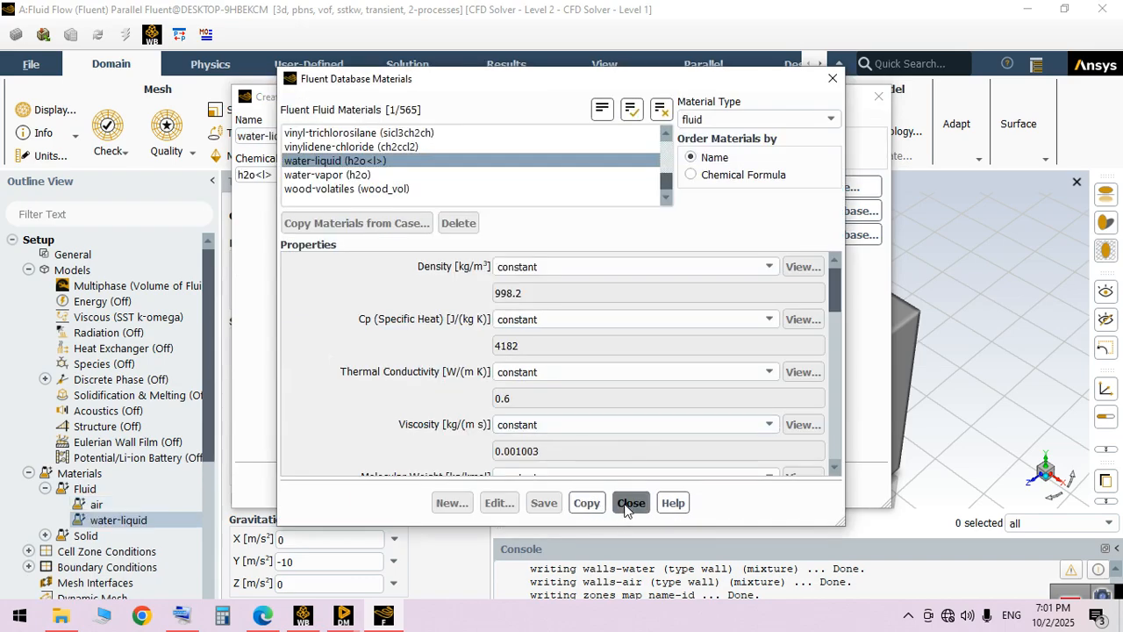
click(631, 503)
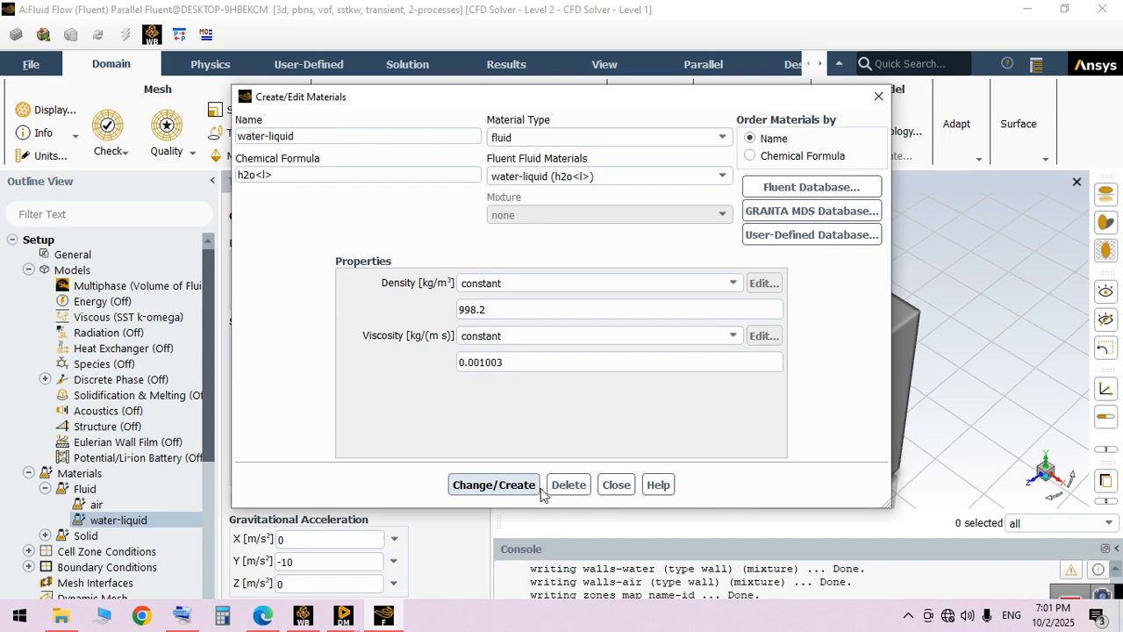
click(616, 484)
Assign water-liquid as the material of the primary phase in the multiphase model
click(114, 289)
double_click(114, 290)
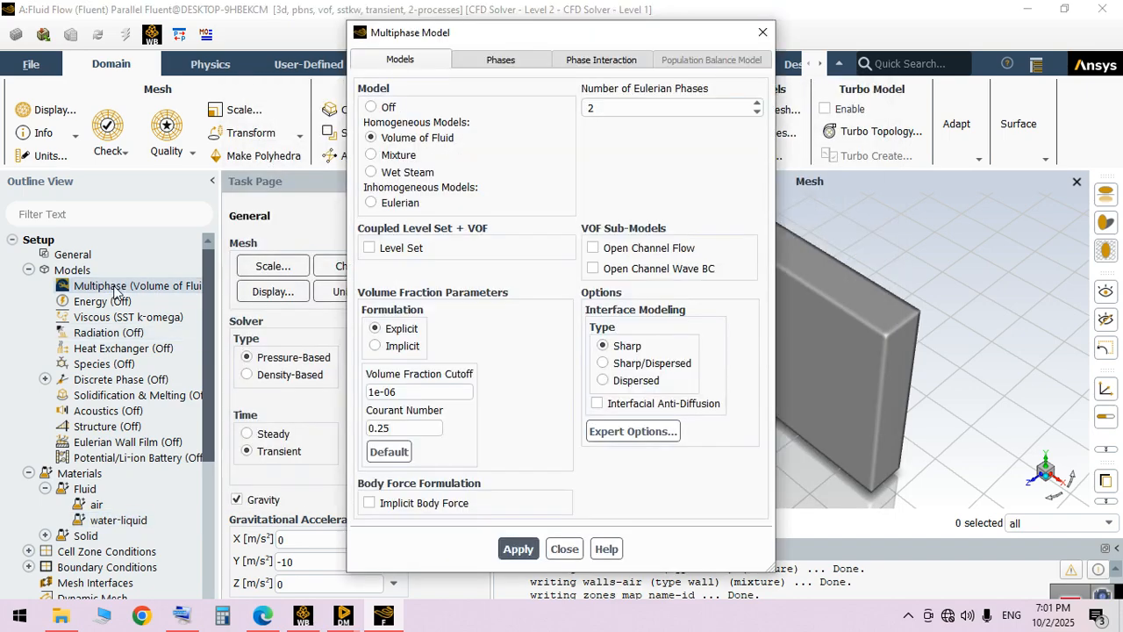
click(496, 67)
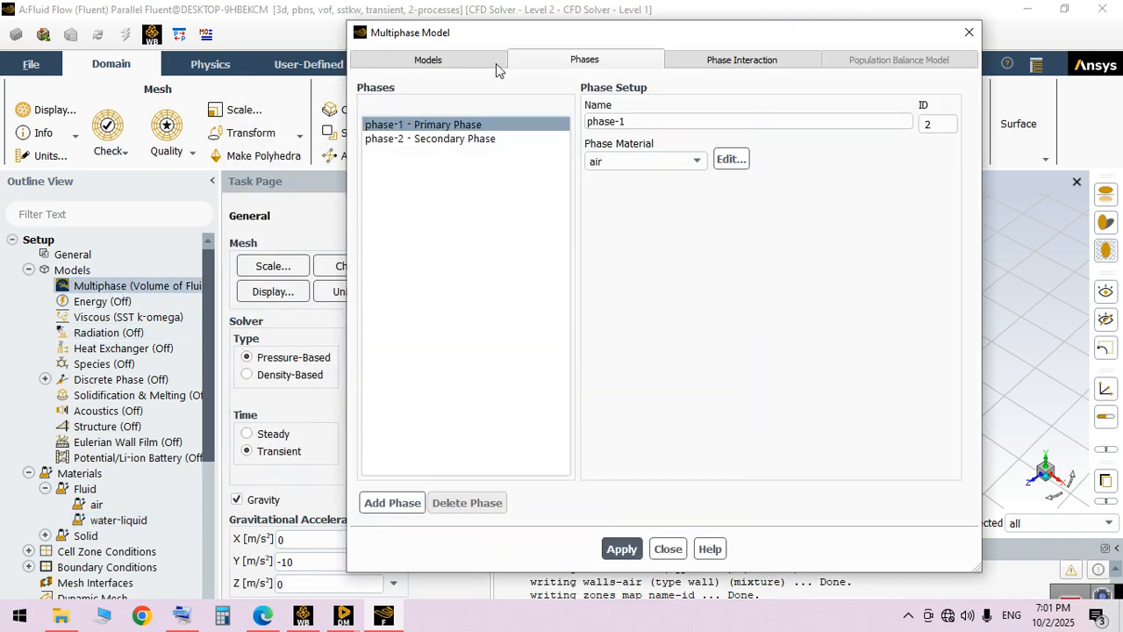
click(463, 126)
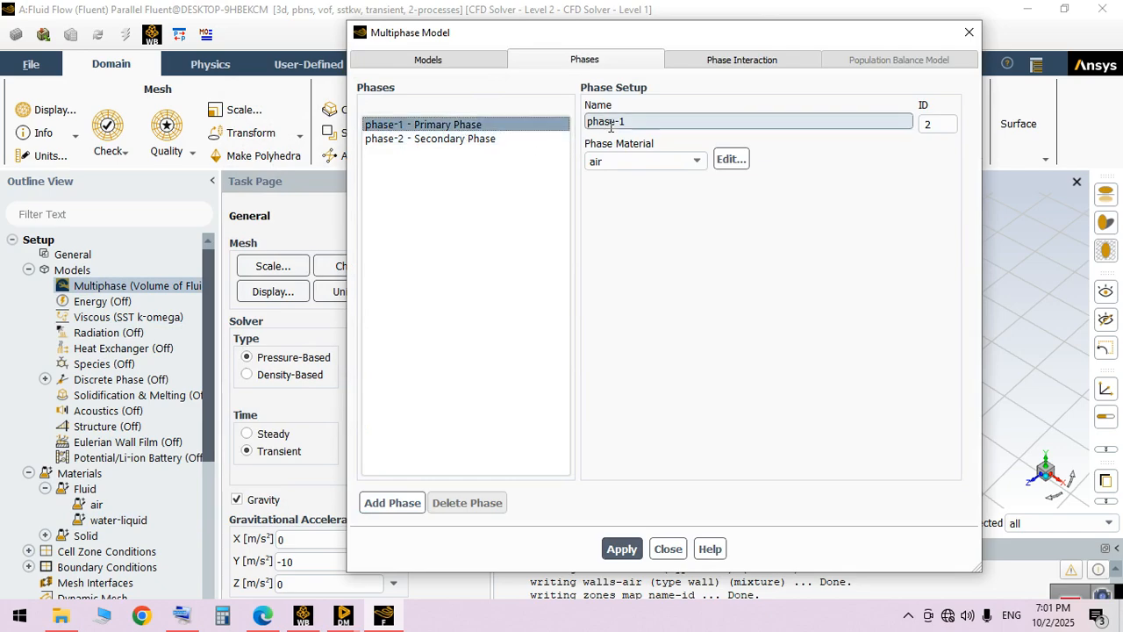
click(691, 165)
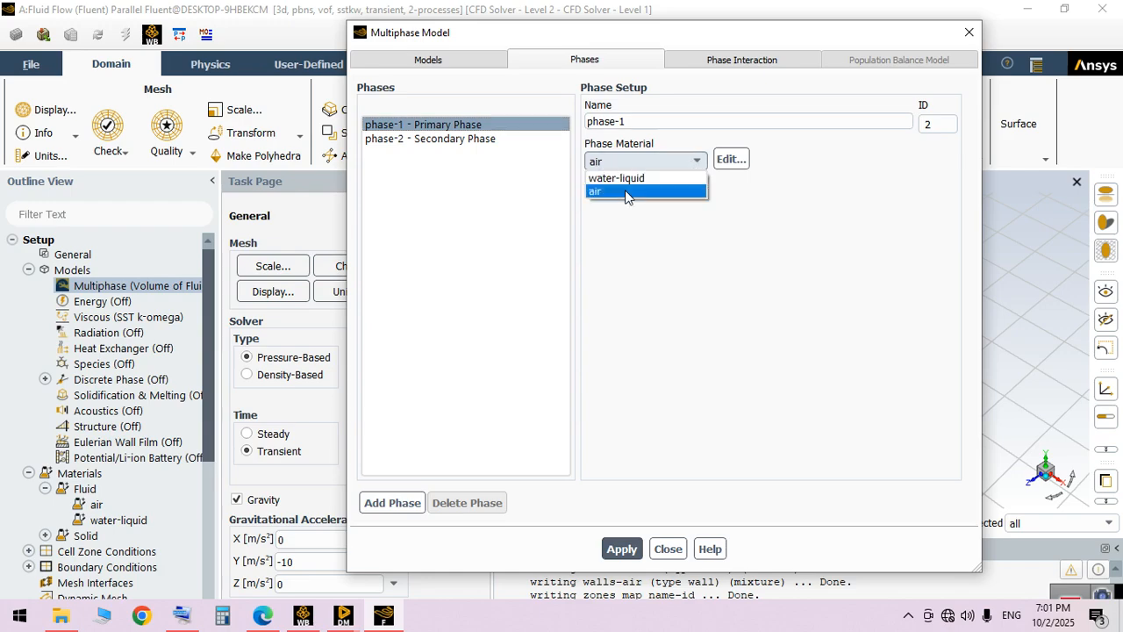
click(632, 180)
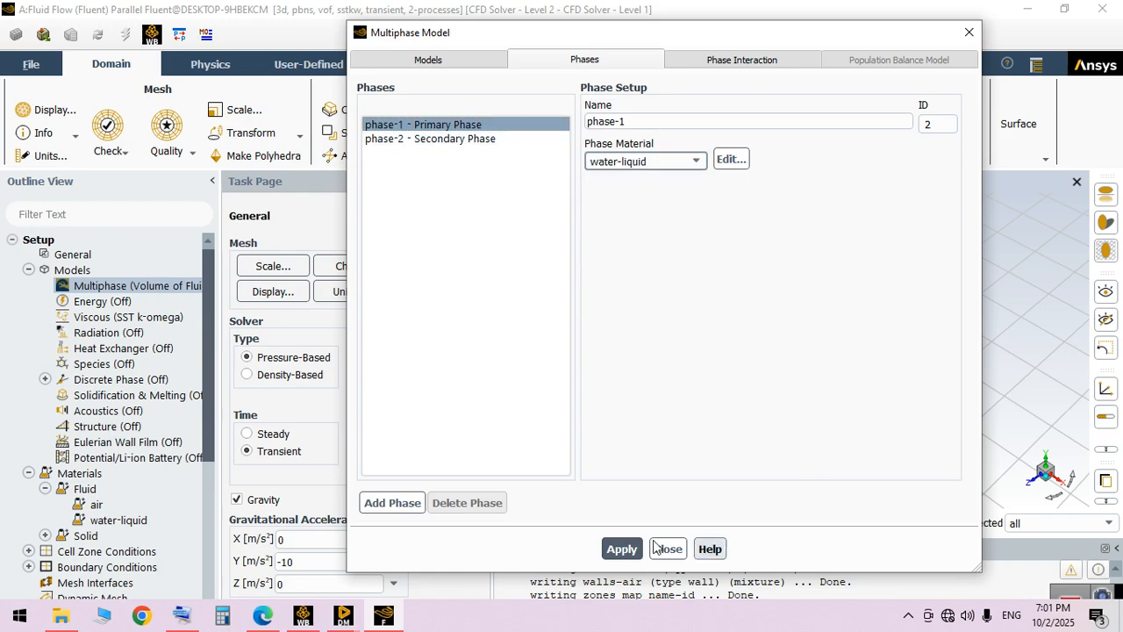
click(613, 546)
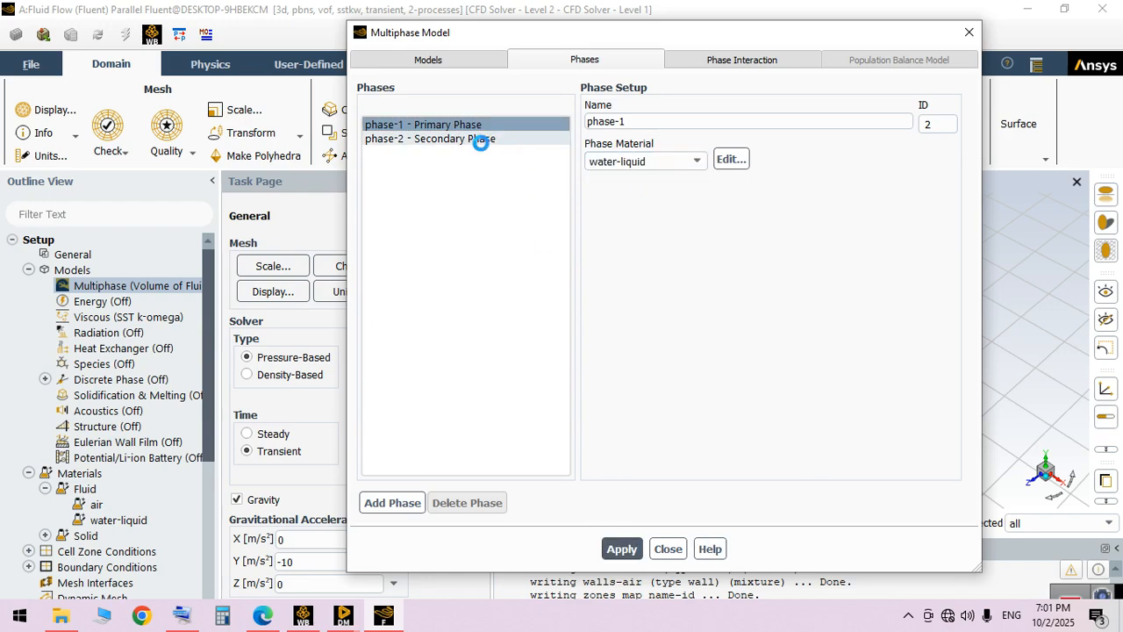
Assign air as the material of the secondary phase and apply the phase setup
click(481, 140)
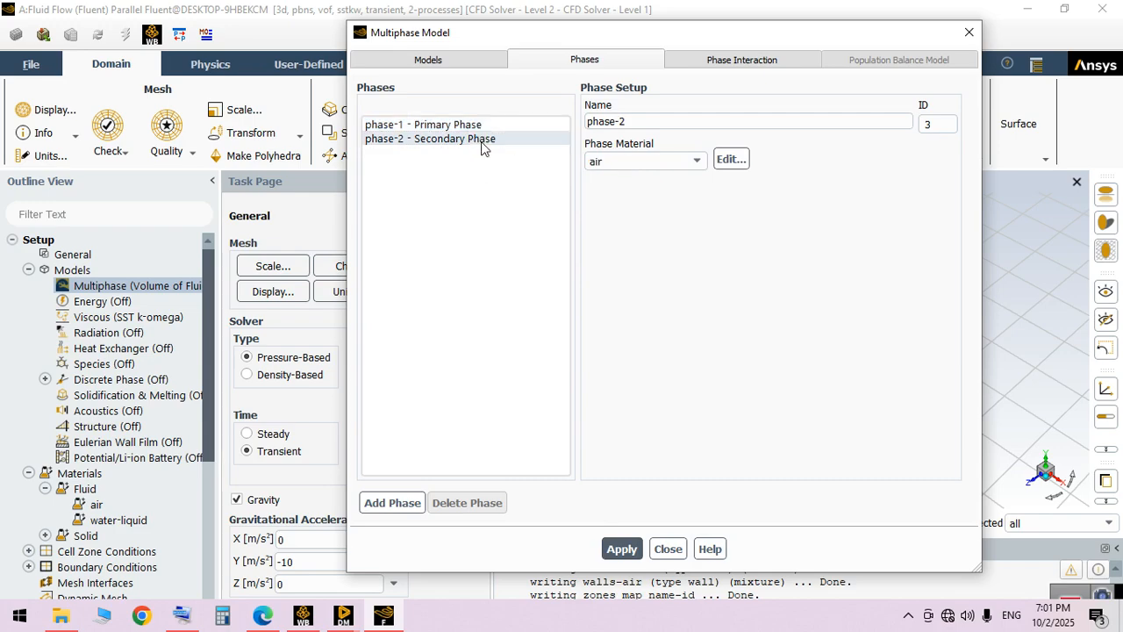
click(626, 160)
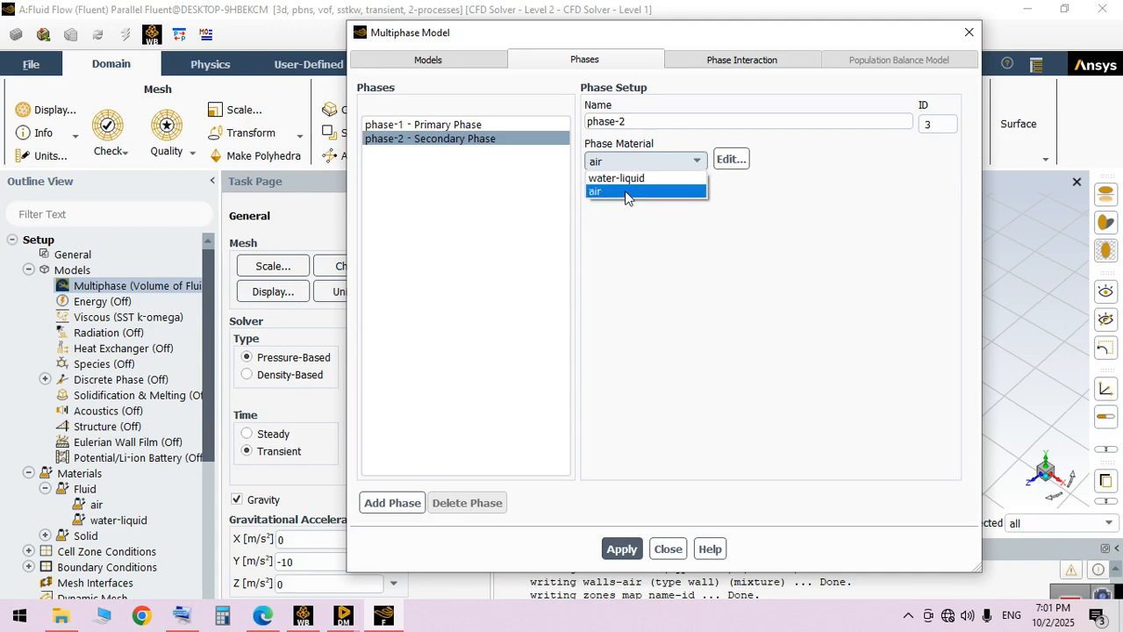
click(626, 194)
click(625, 547)
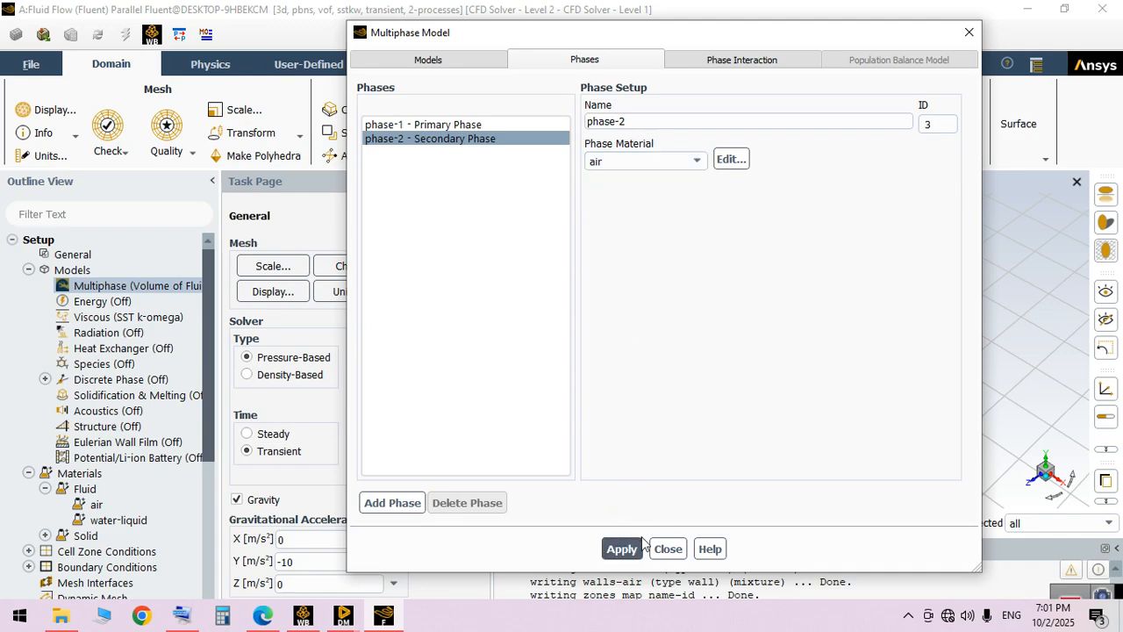
click(667, 549)
Enable frame motion for the air fluid cell zone
click(29, 270)
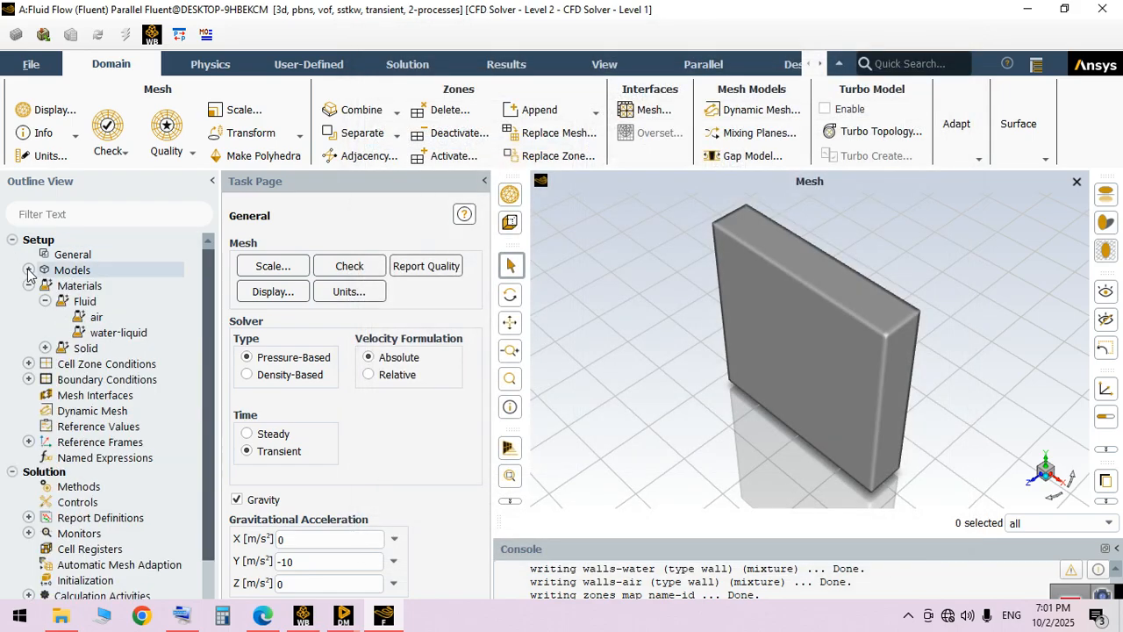
click(29, 286)
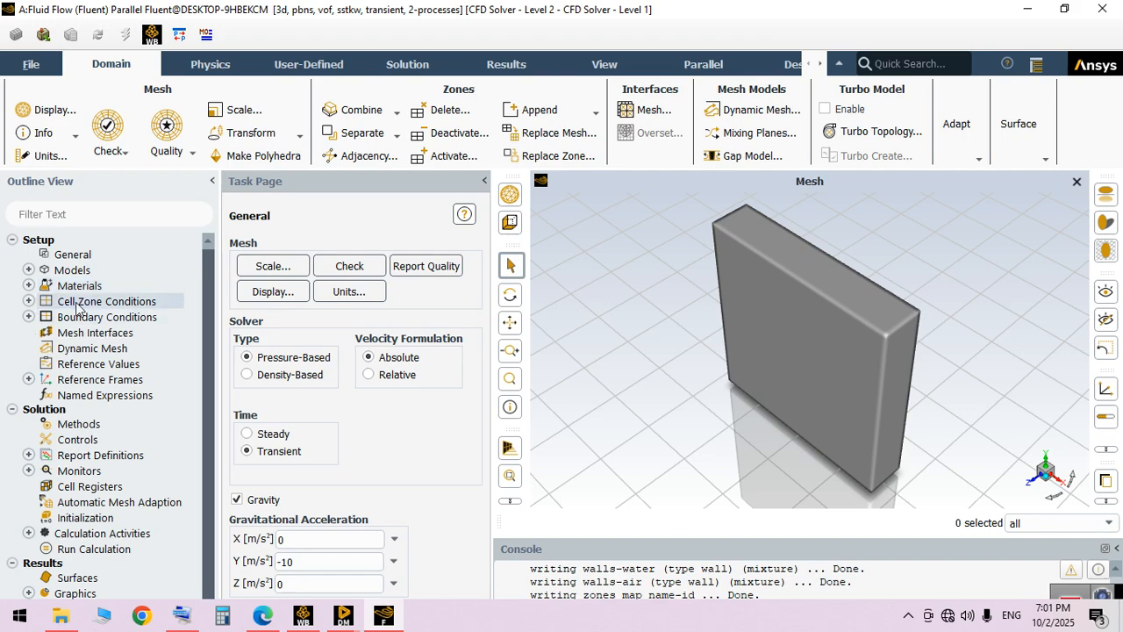
click(29, 300)
click(45, 317)
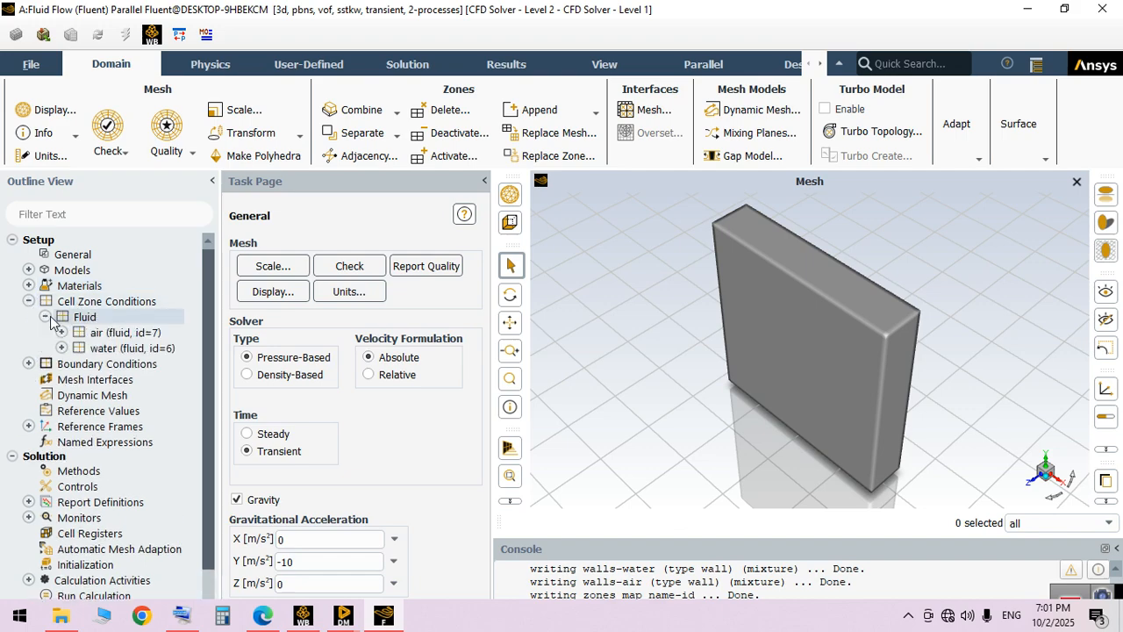
double_click(99, 333)
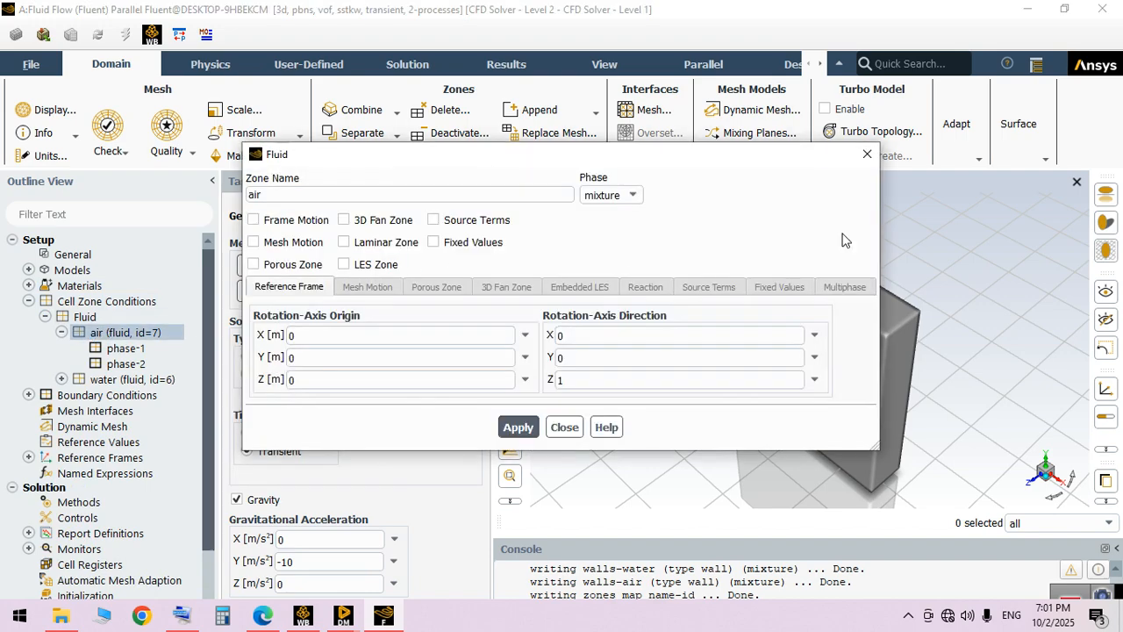
drag(712, 156, 290, 175)
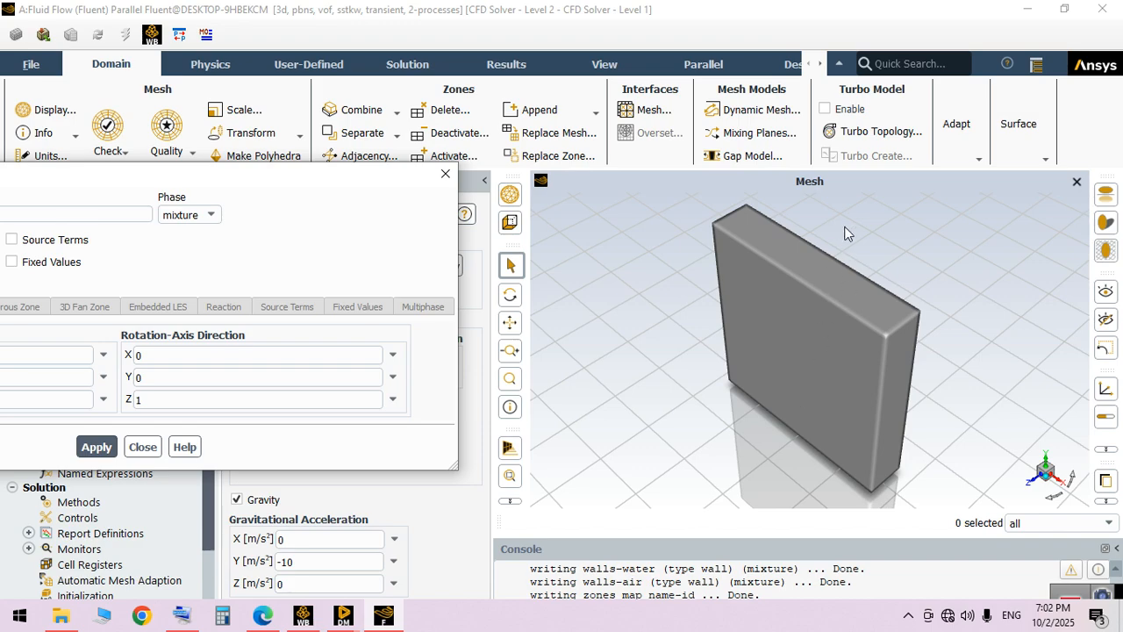
drag(394, 187, 805, 214)
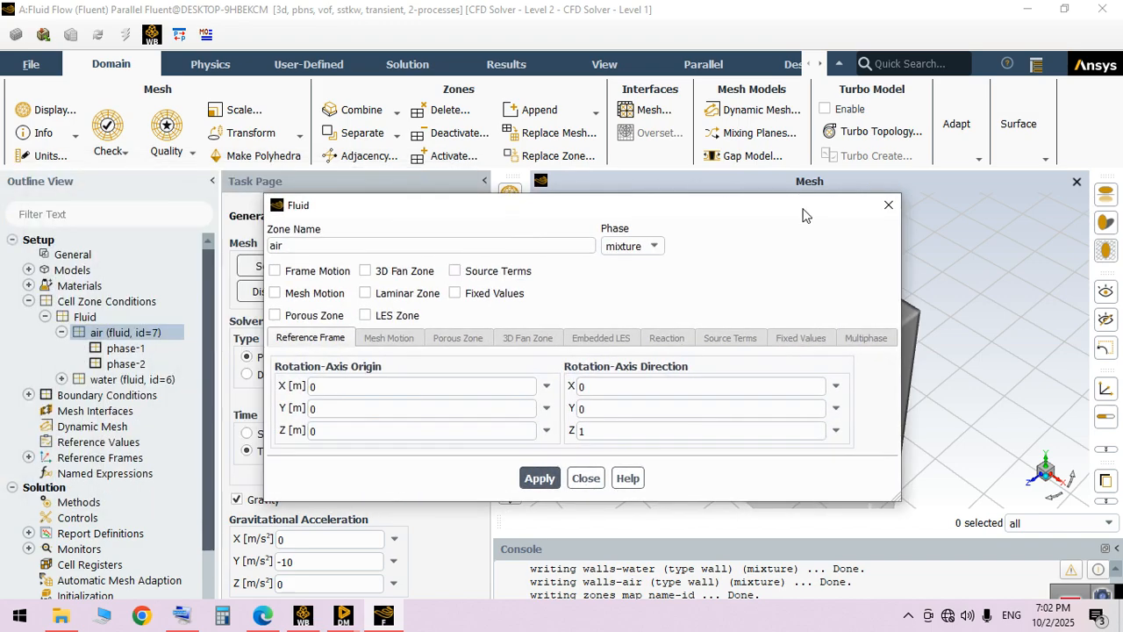
click(323, 270)
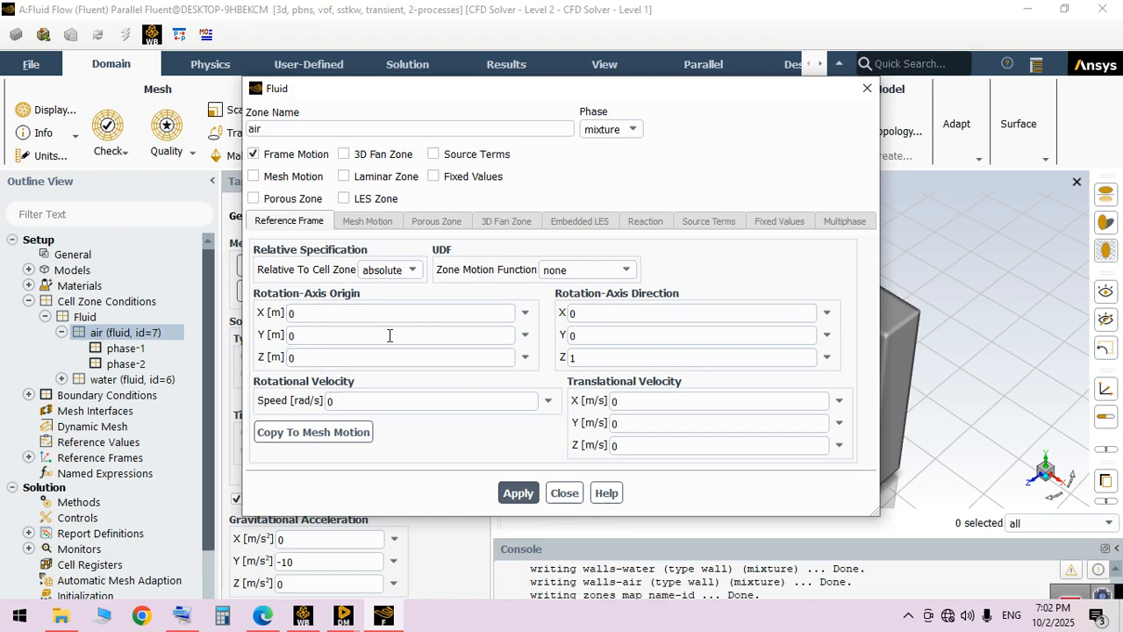
Set the air zone's rotation-axis direction to Y 1 and Z 0
click(603, 337)
key(BackSpace)
text(1)
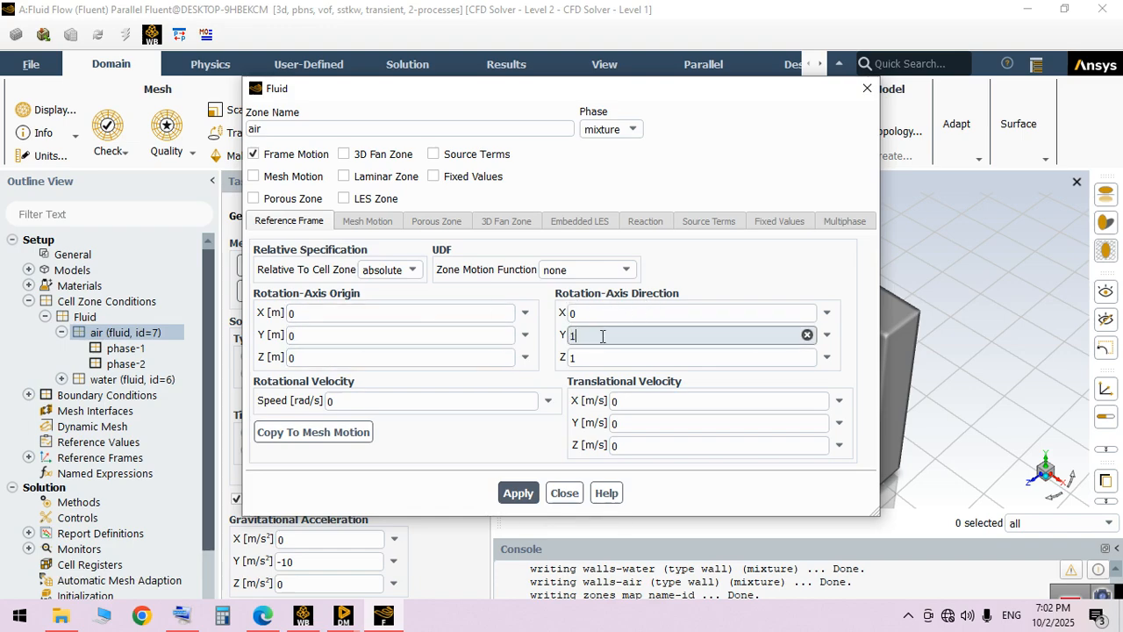
click(604, 357)
key(BackSpace)
text(0)
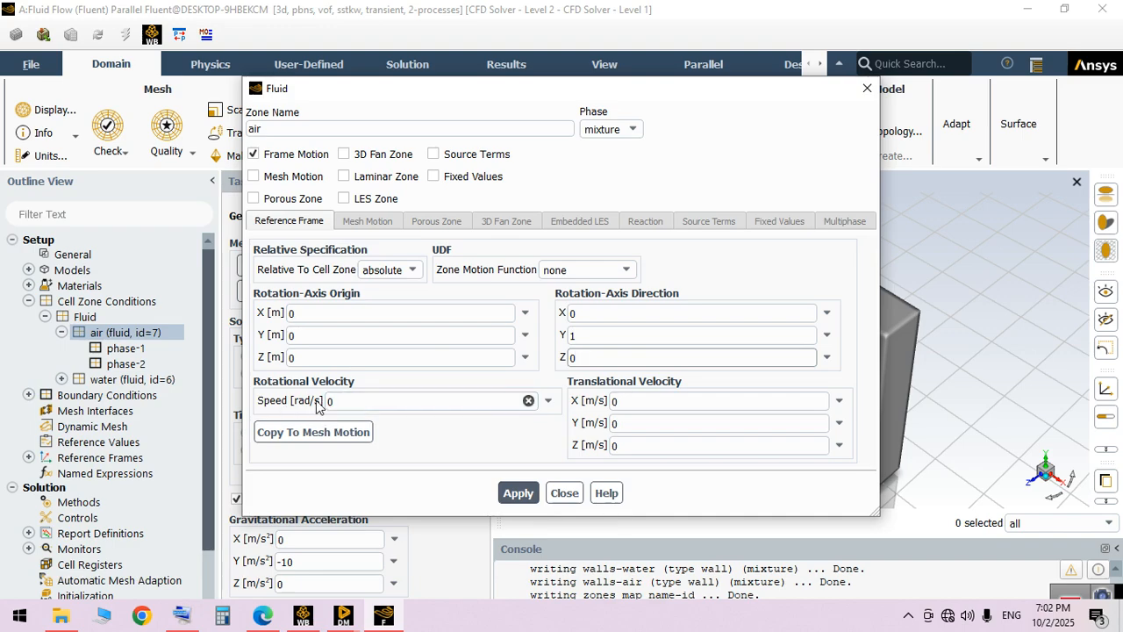
Change the angular-velocity unit to rev/min
click(52, 157)
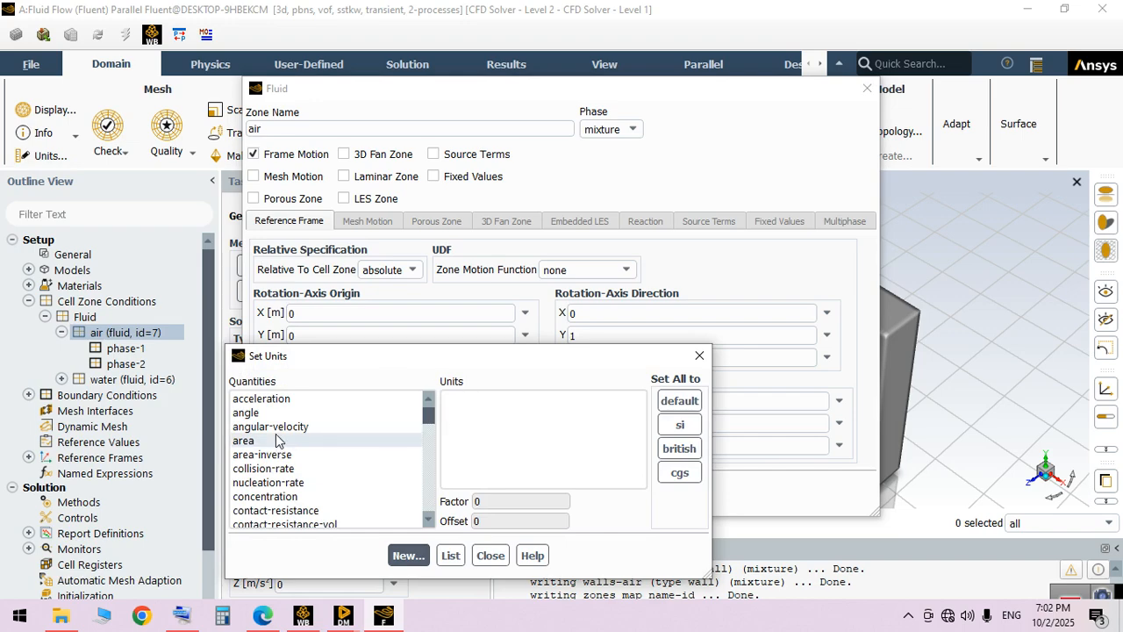
click(270, 426)
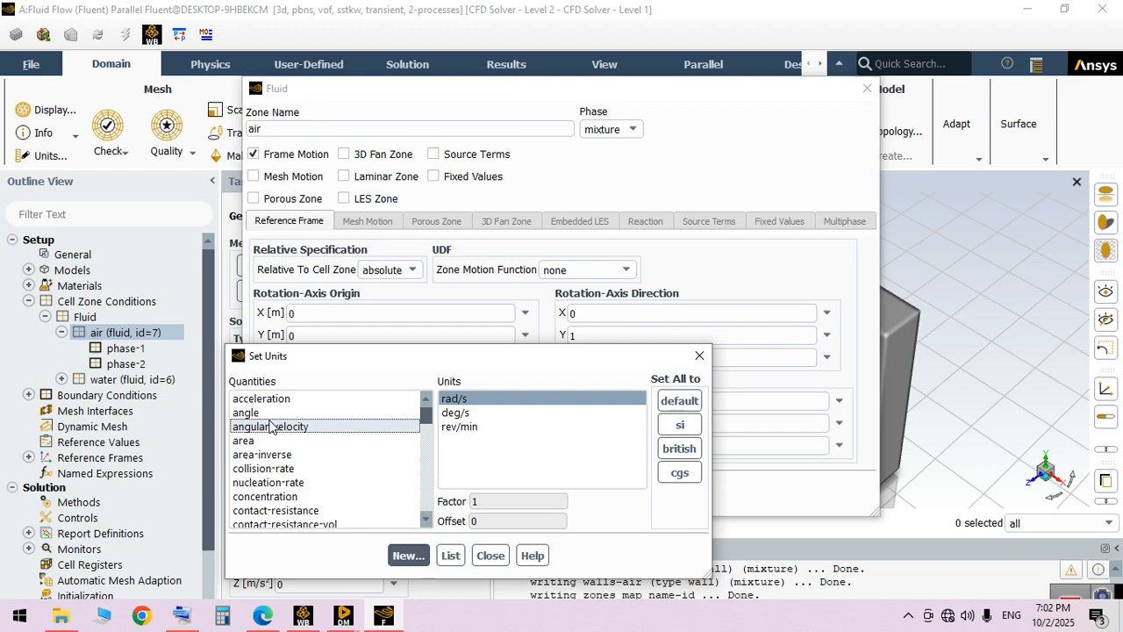
click(465, 427)
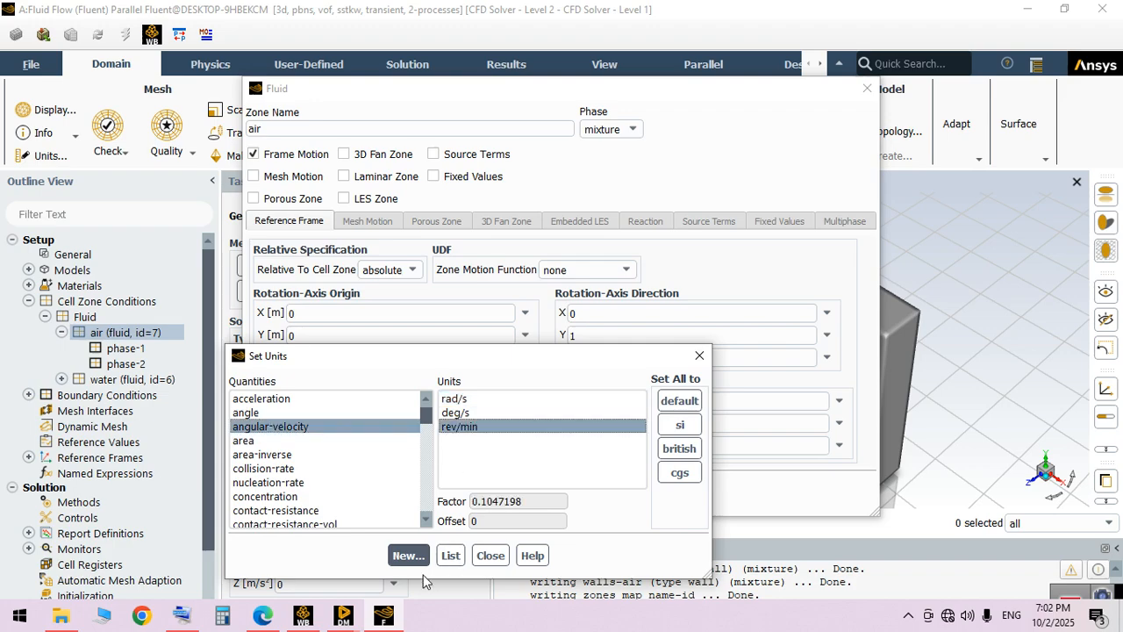
click(489, 558)
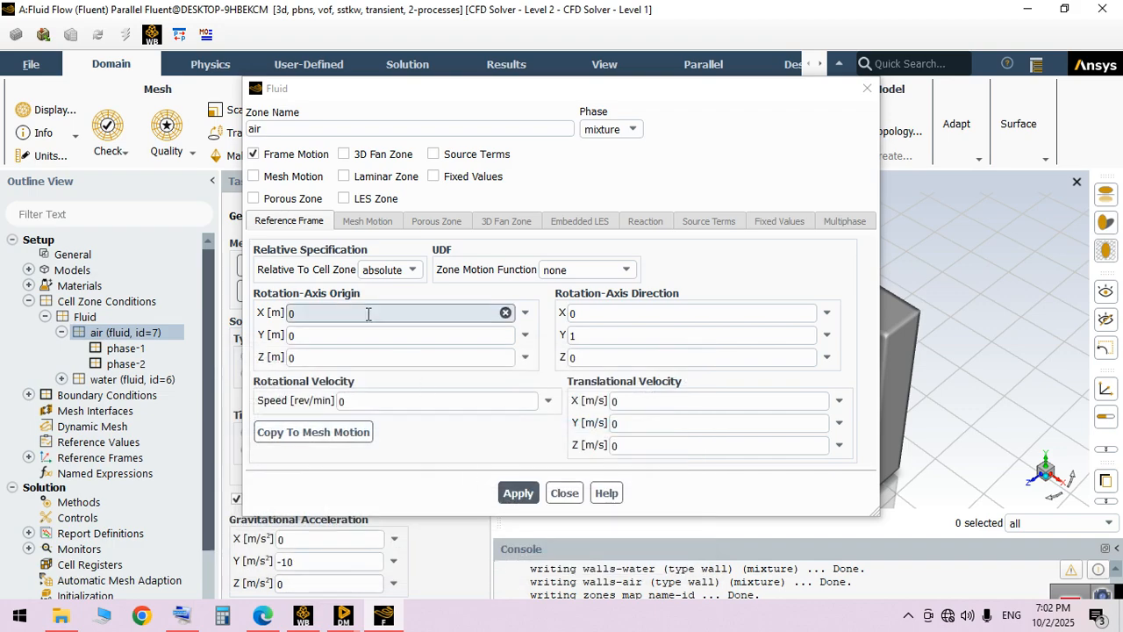
Set the air zone's rotational speed to 60 rev/min and apply the zone settings
click(394, 401)
key(BackSpace)
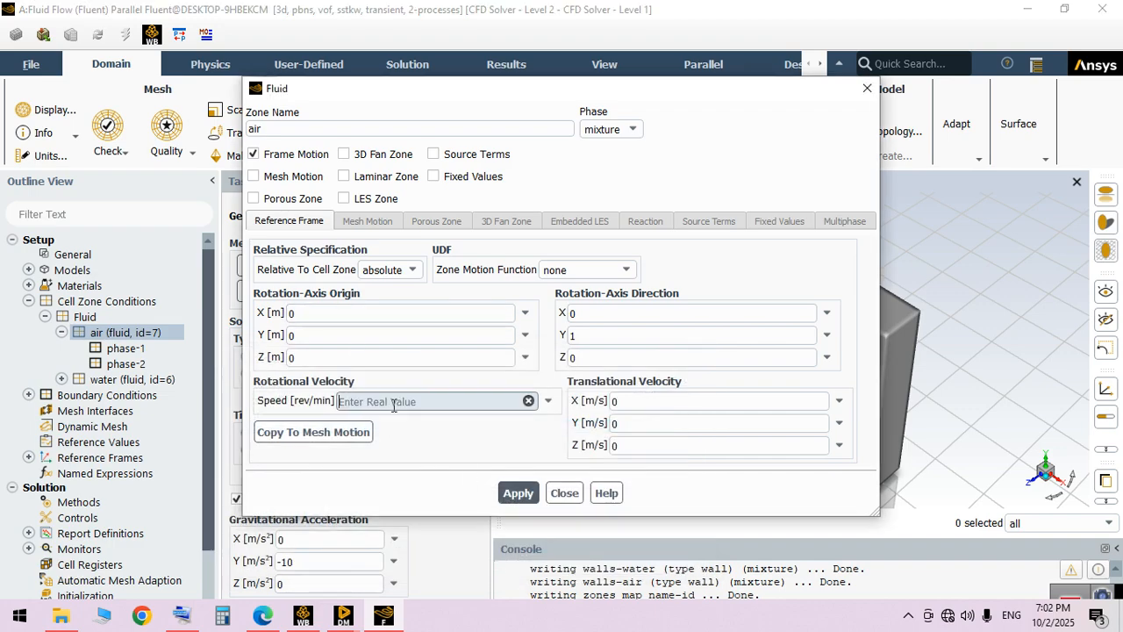
text(60)
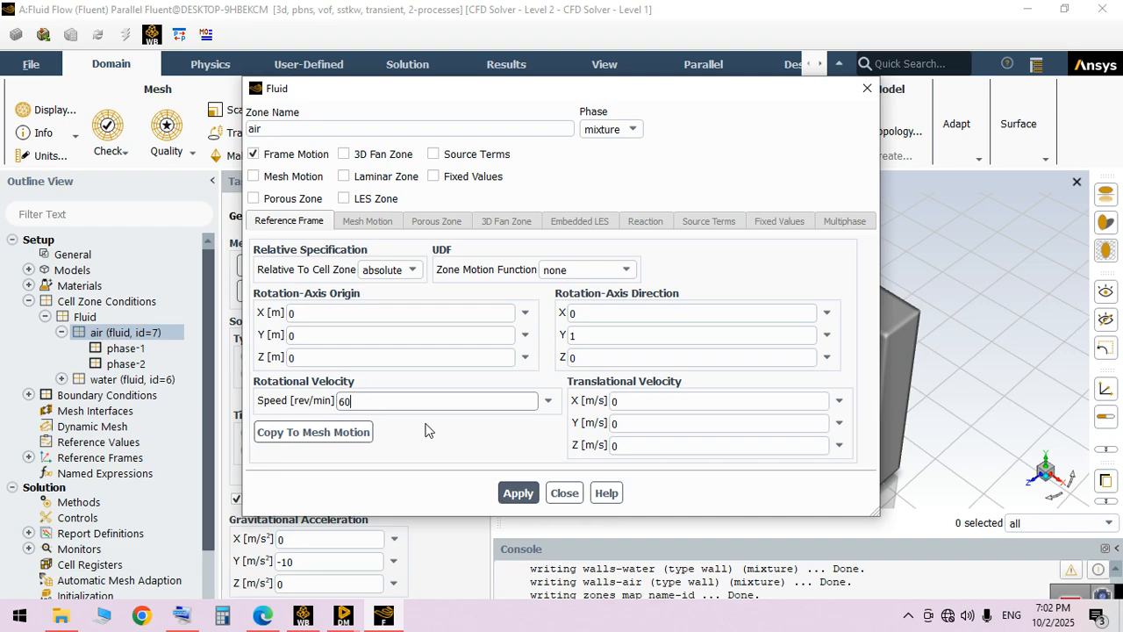
click(513, 497)
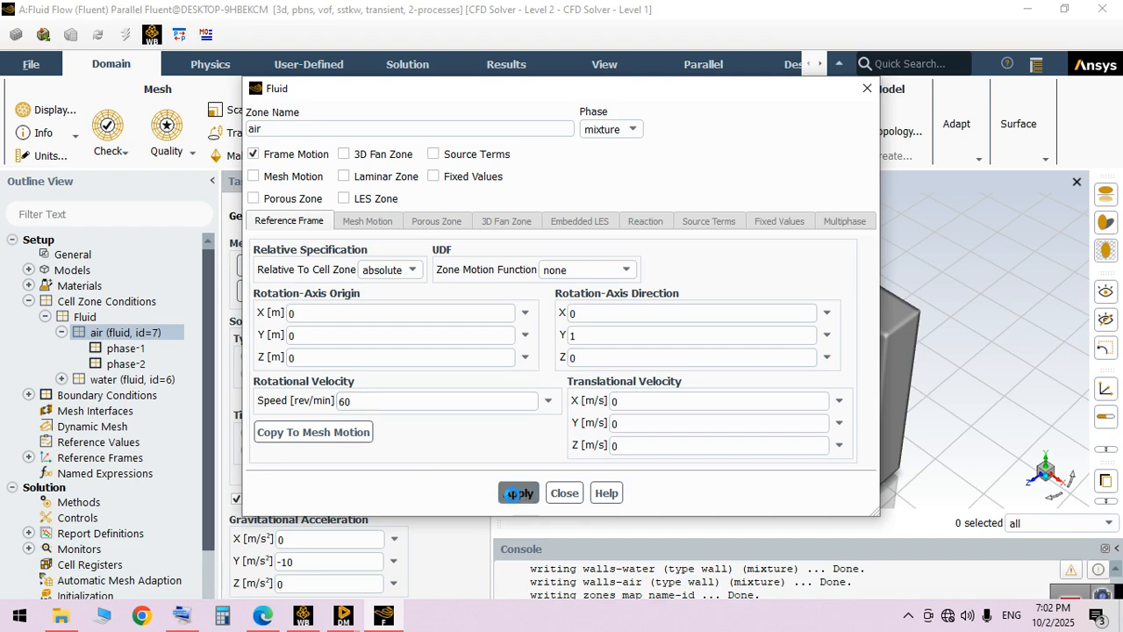
click(564, 493)
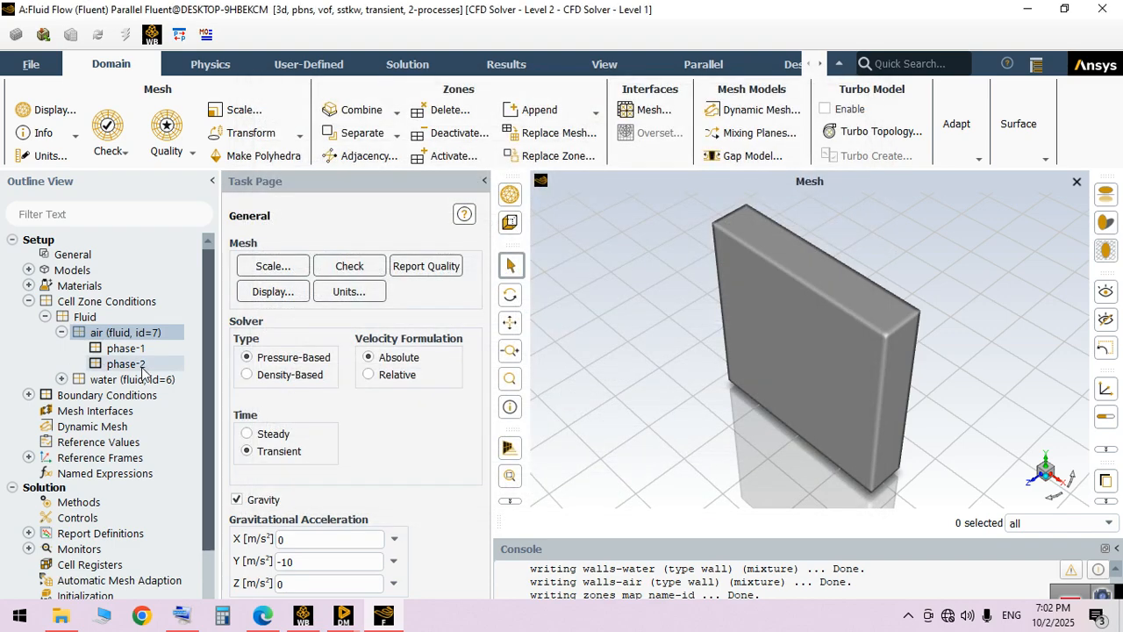
Enable frame motion for the water cell zone and set its rotation-axis direction to Y 1 and Z 0
double_click(132, 379)
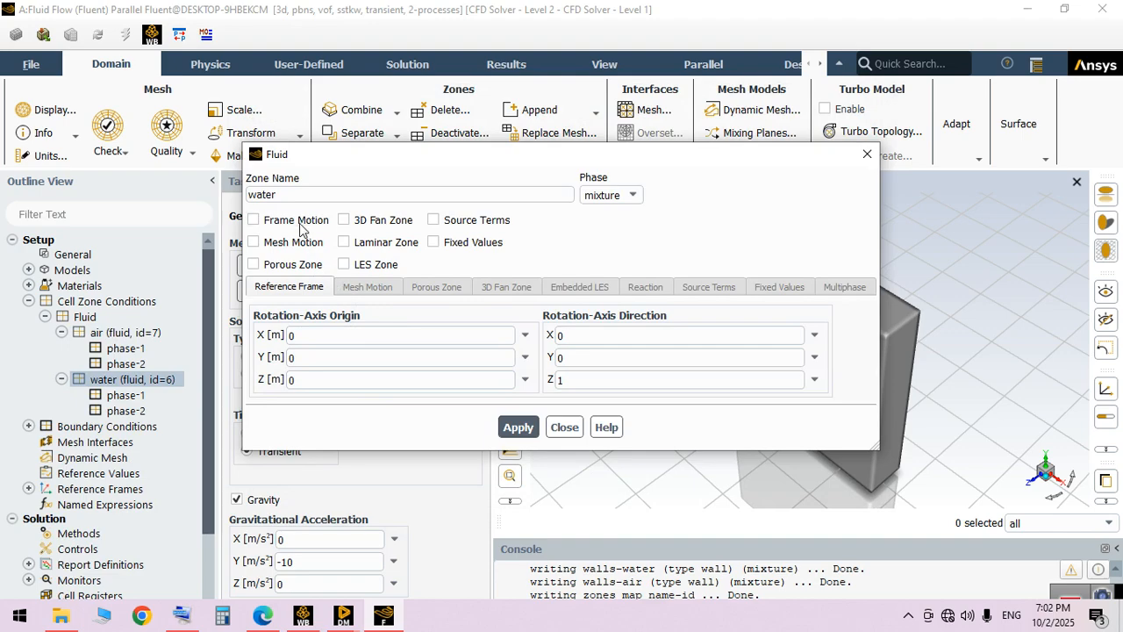
click(298, 220)
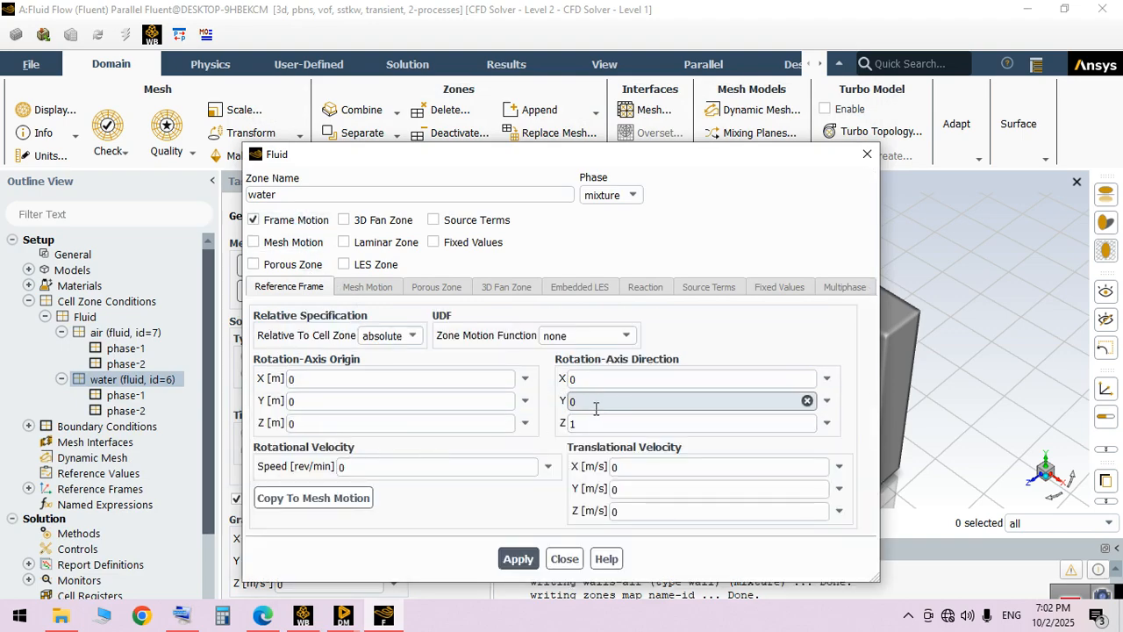
double_click(599, 402)
text(1)
click(601, 426)
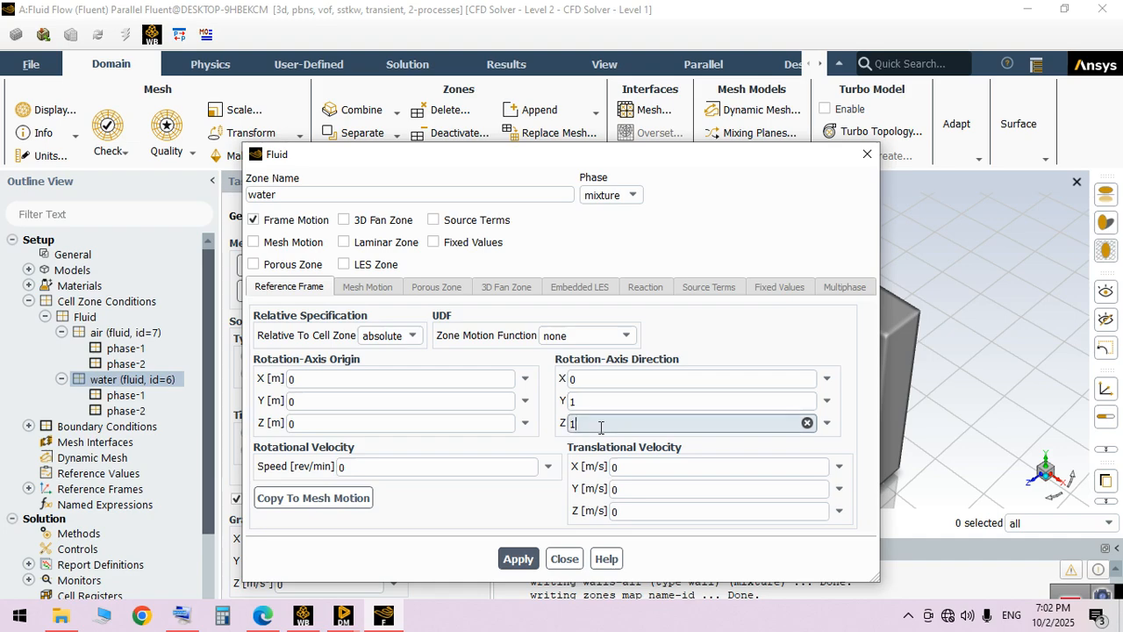
key(BackSpace)
text(0)
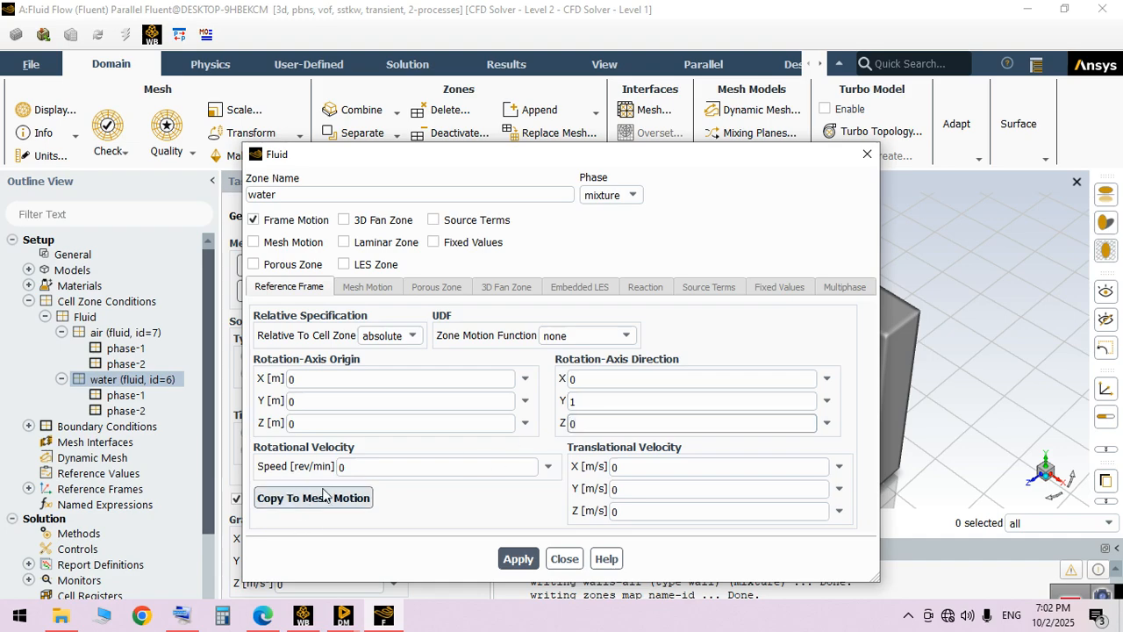
Set the water zone's rotational speed to 60 rev/min, apply the settings and close the zone definition
click(375, 472)
key(BackSpace)
text(6)
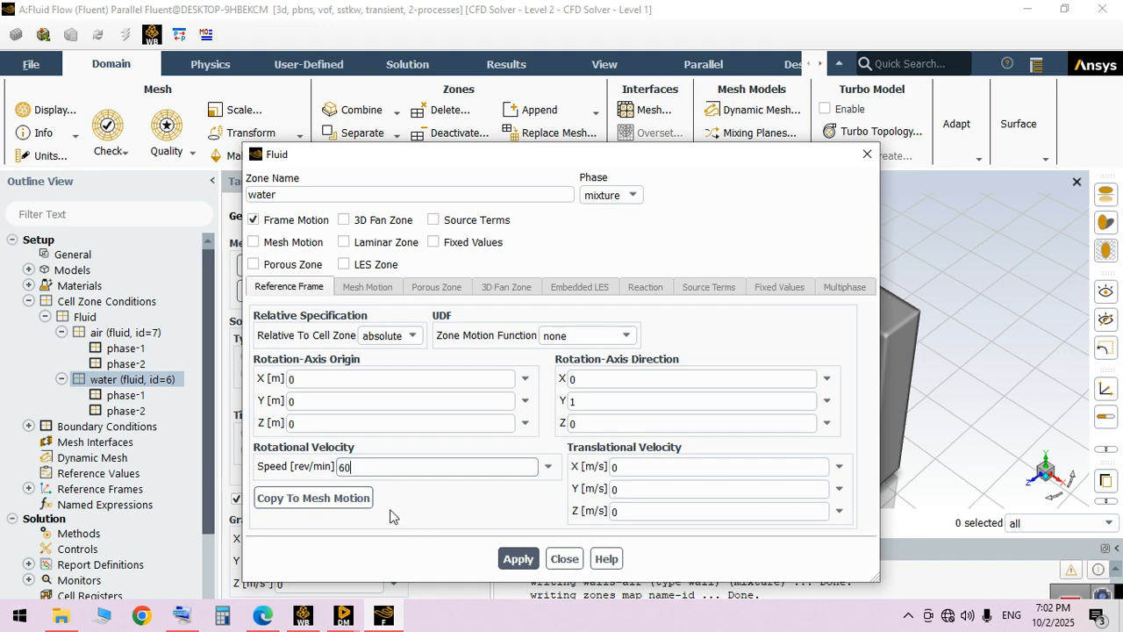
click(514, 554)
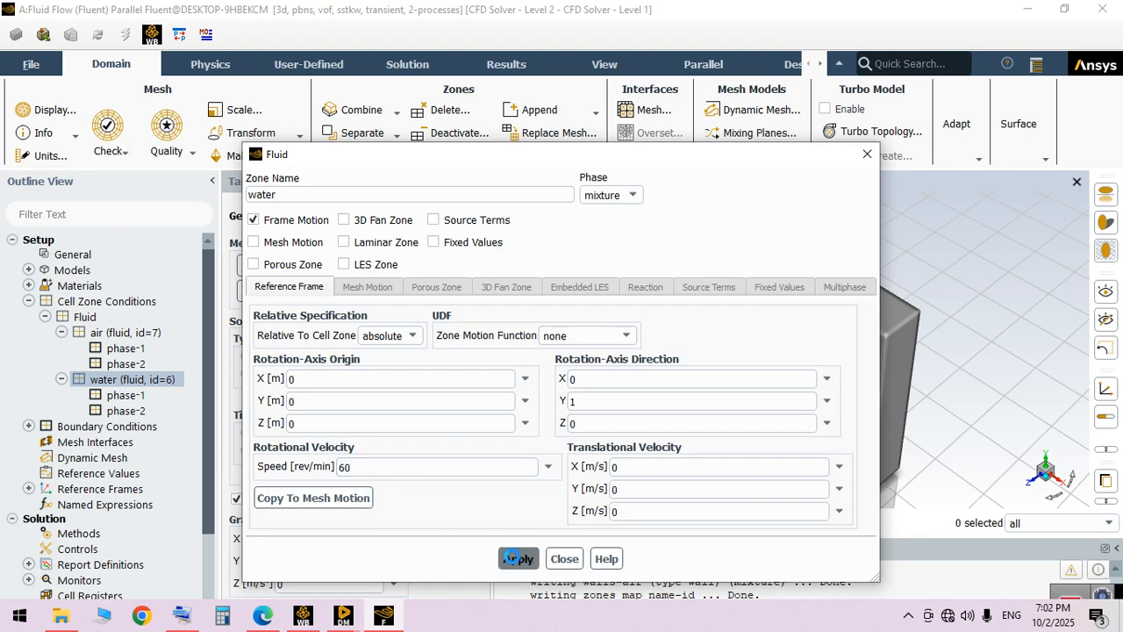
click(564, 558)
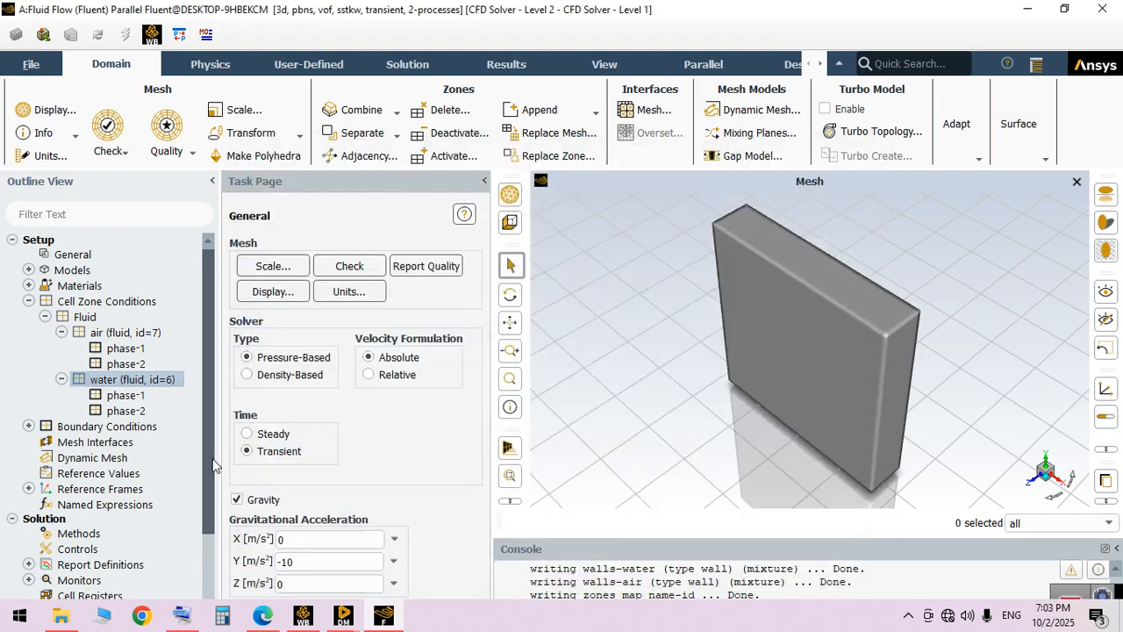
click(29, 300)
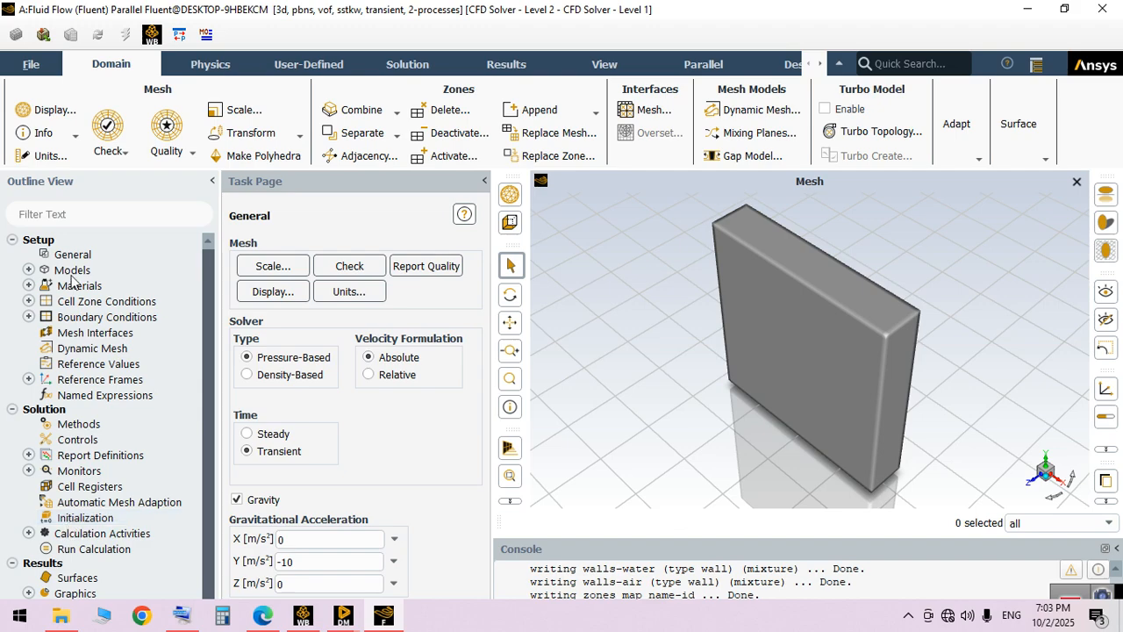
Initialize the solution with Standard Initialization, relative to the cell zone, keeping the phase-2 volume fraction at 0
click(92, 517)
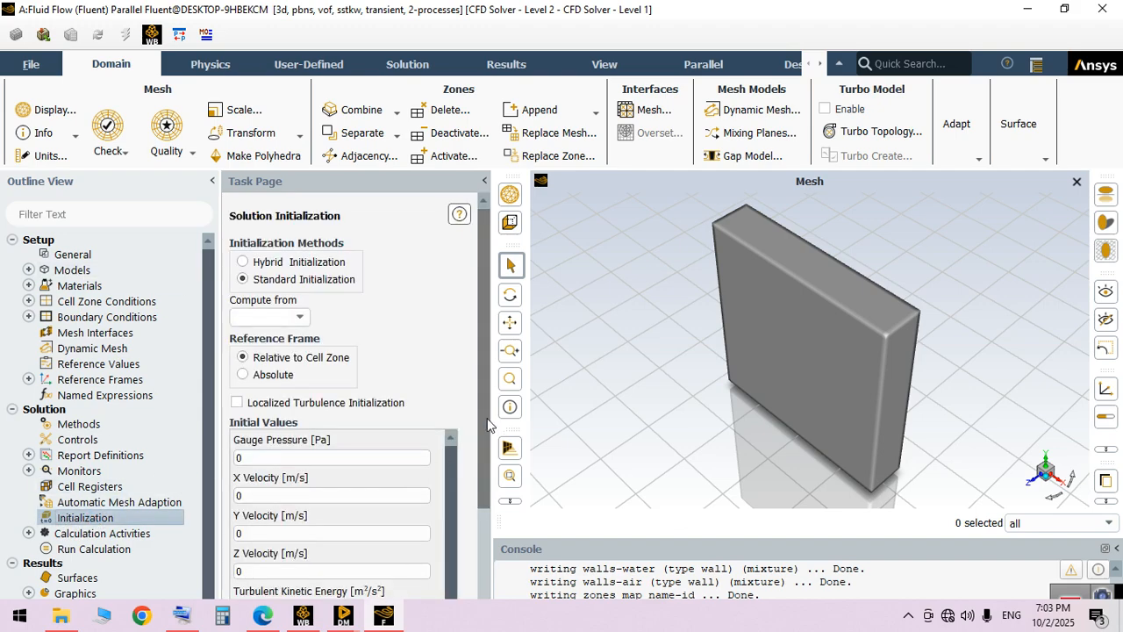
scroll(470, 556, down, 3)
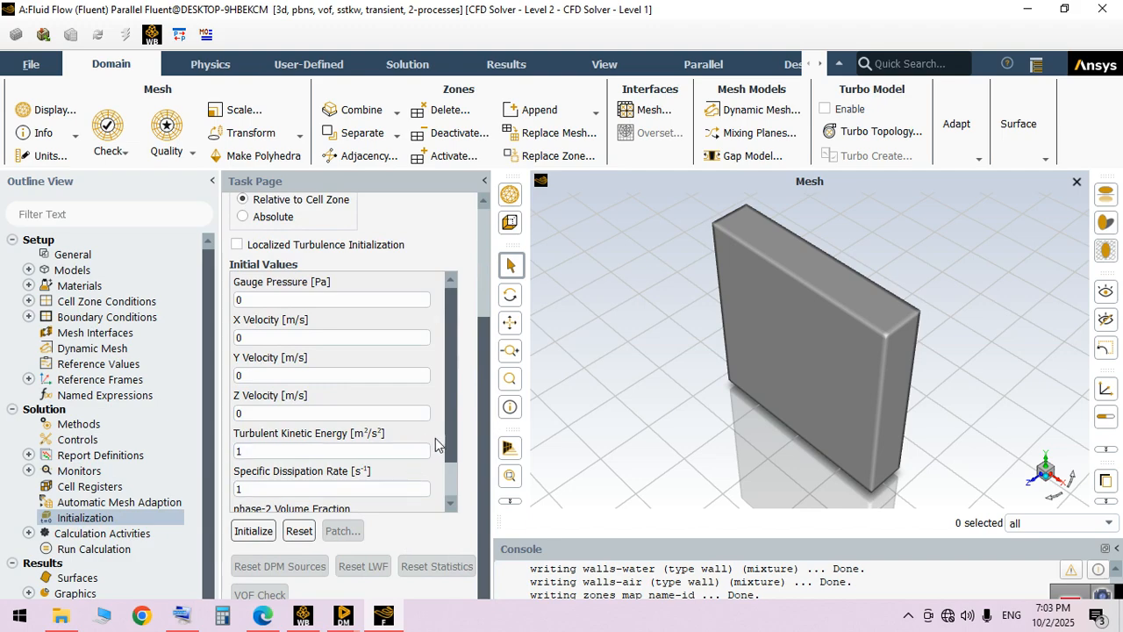
scroll(448, 438, down, 1)
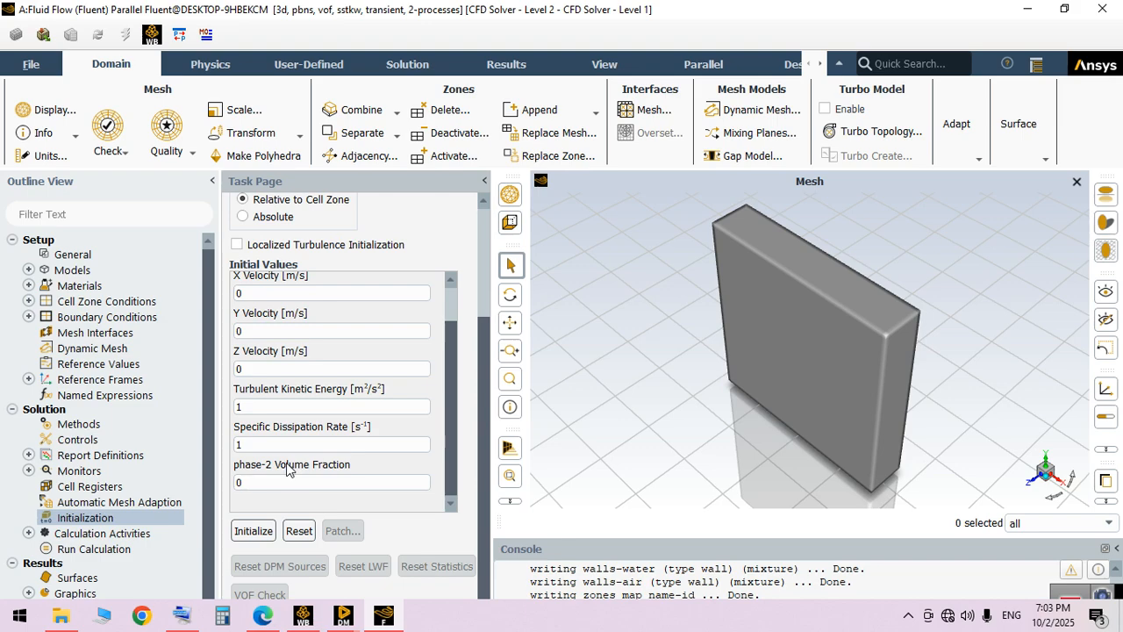
click(256, 532)
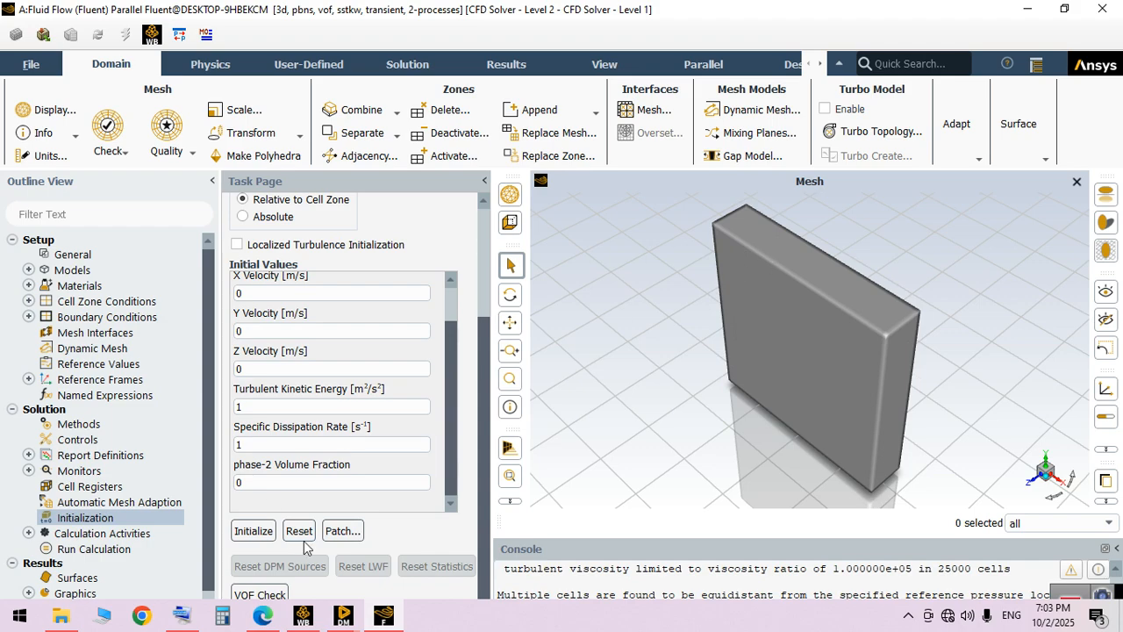
Patch the phase-2 volume fraction with a value of 1 in the air zone
click(342, 530)
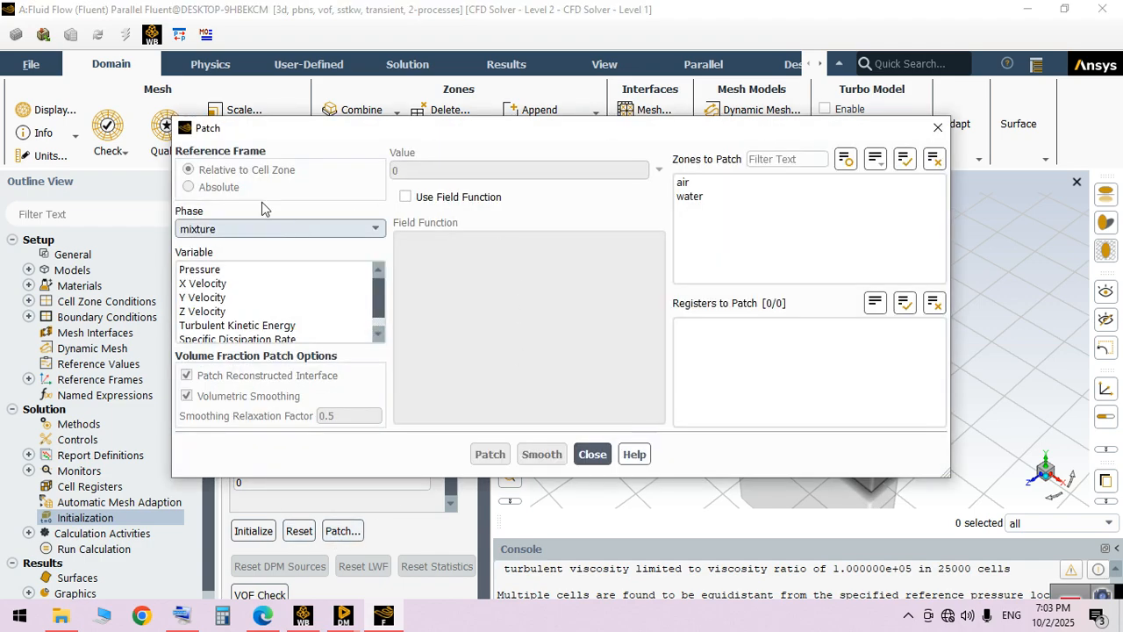
click(210, 229)
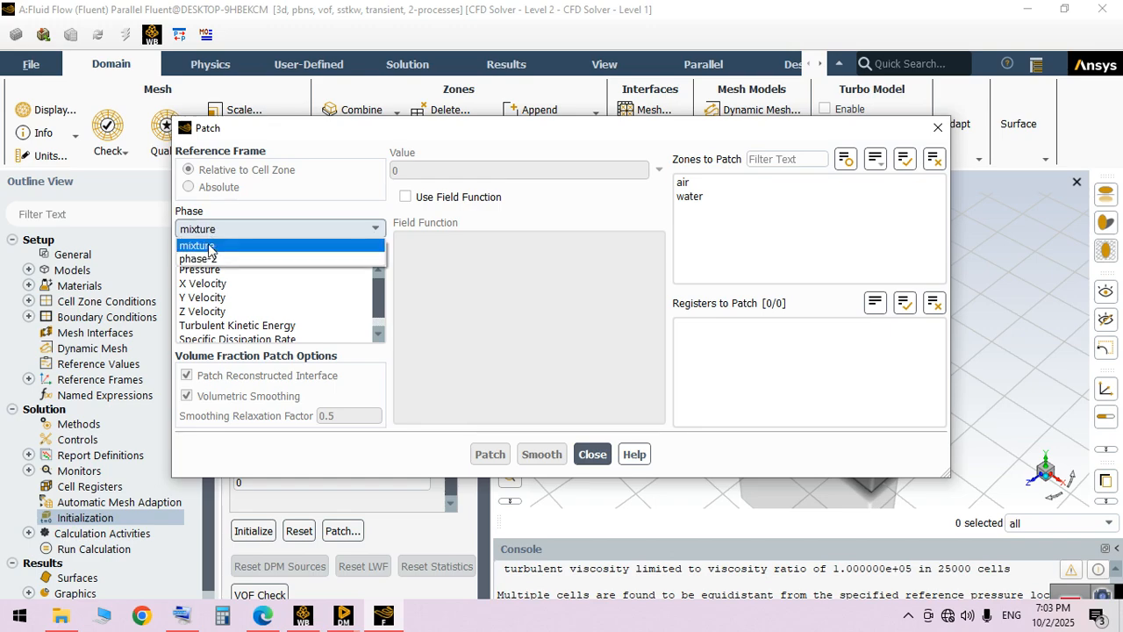
click(207, 258)
click(209, 270)
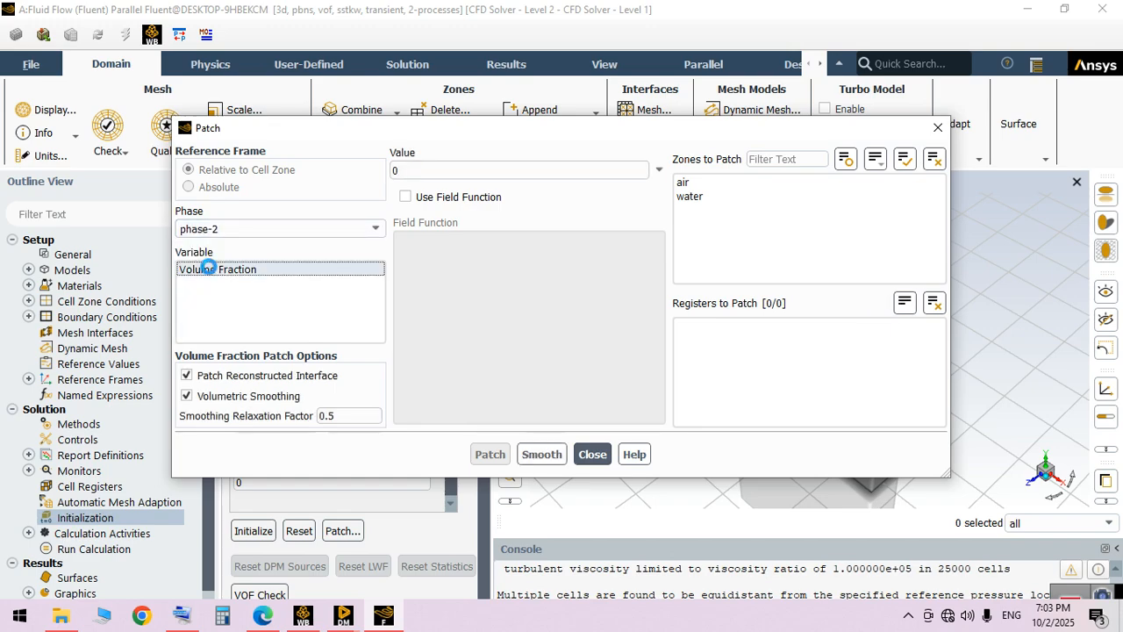
click(704, 183)
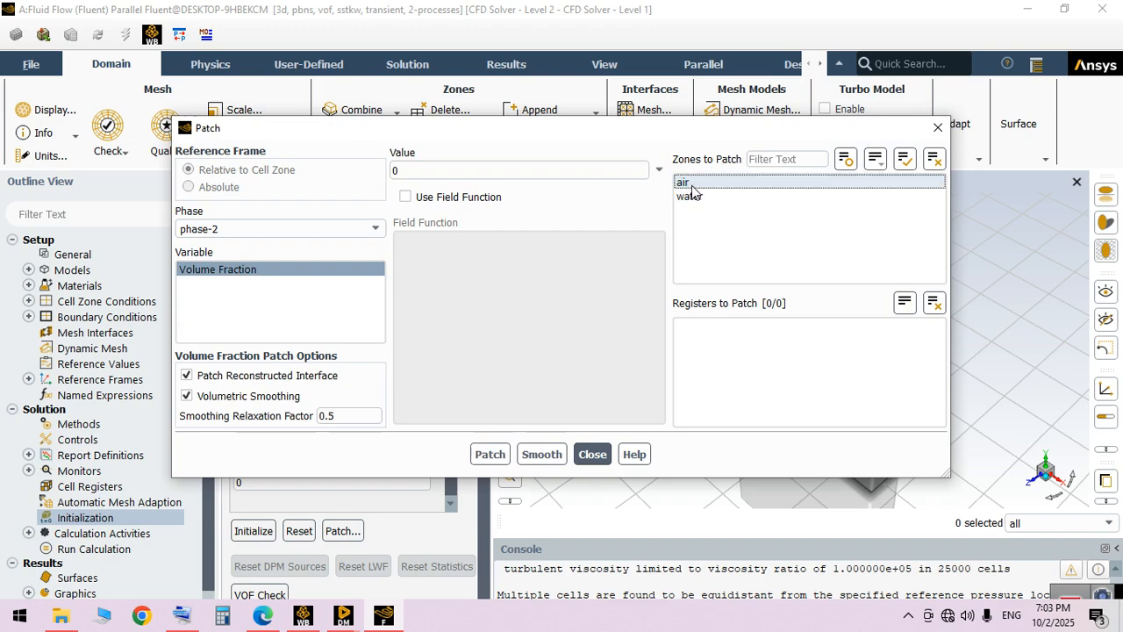
click(443, 169)
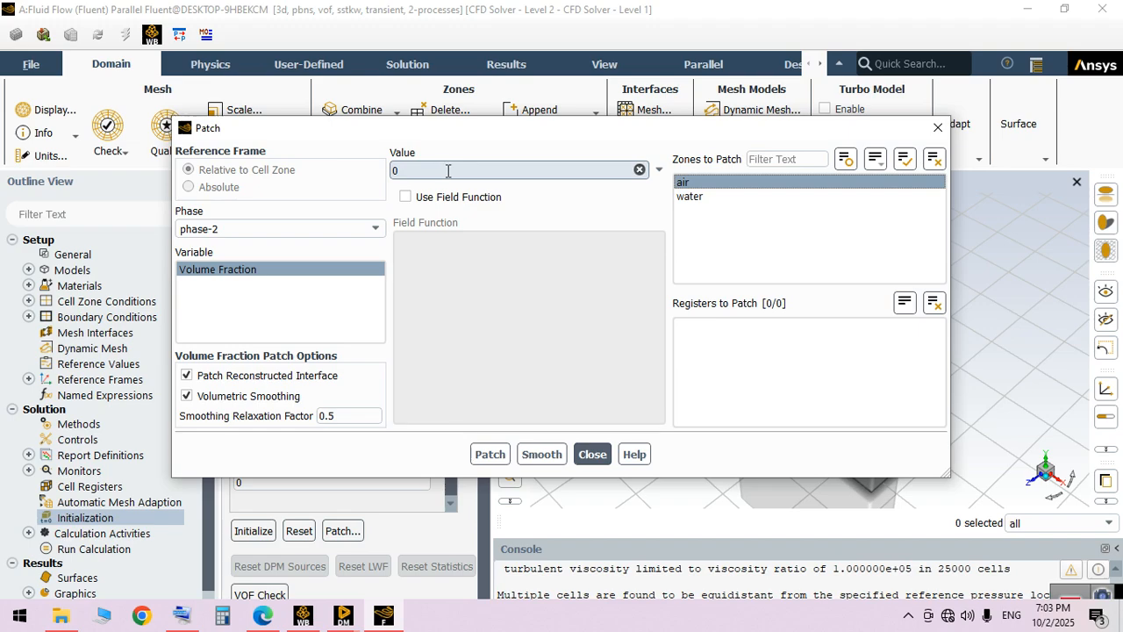
double_click(447, 170)
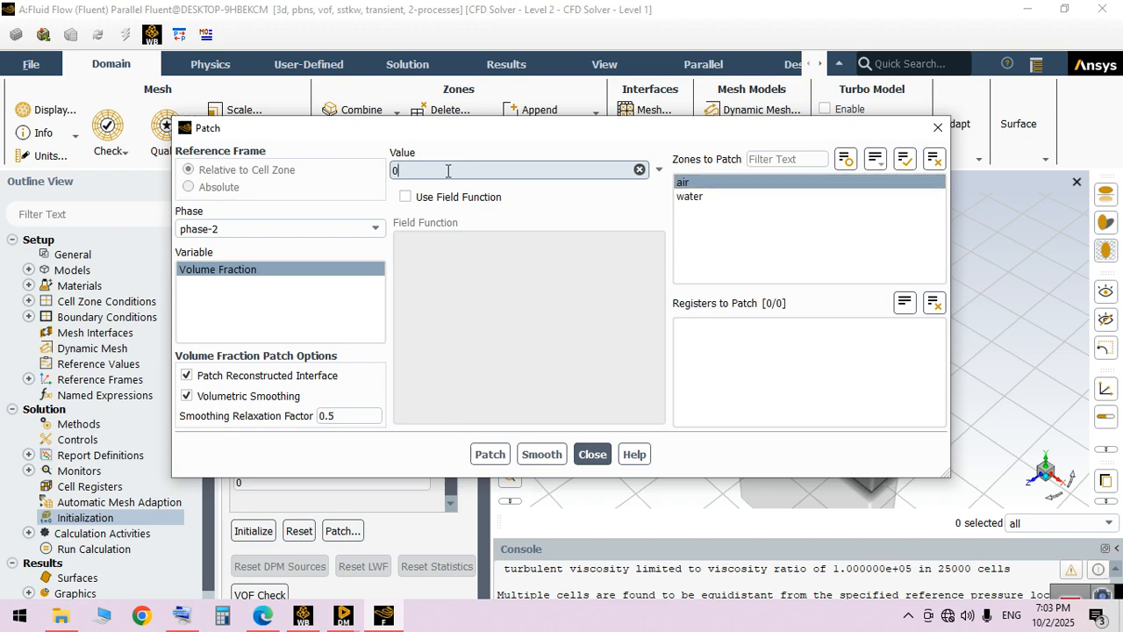
key(BackSpace)
text(1)
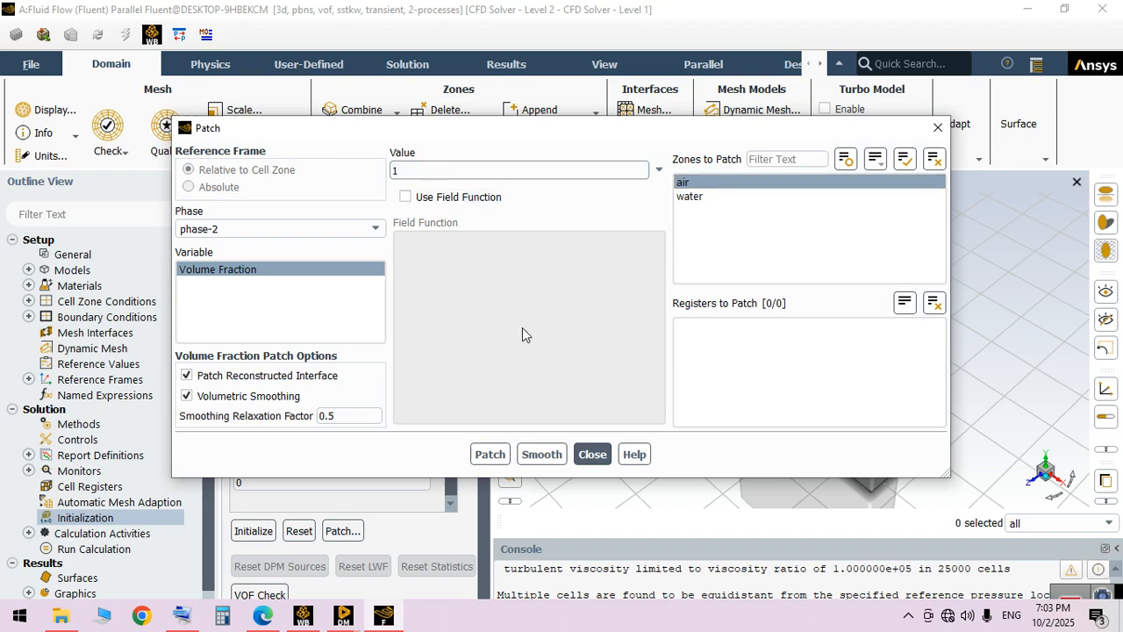
click(490, 453)
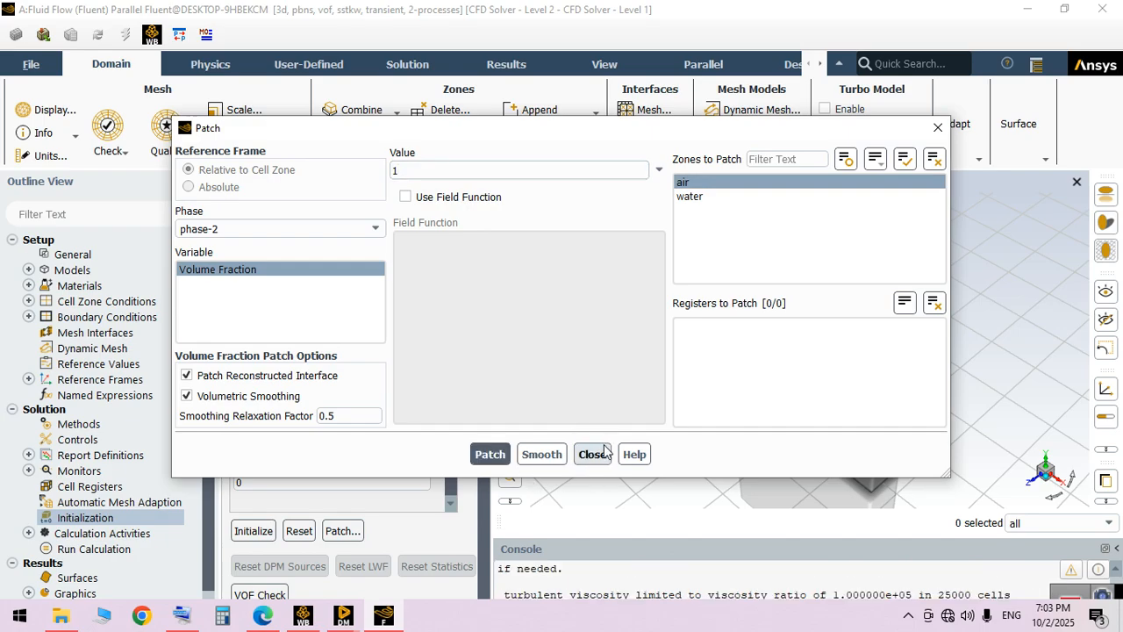
click(598, 454)
Create and display a filled contour of mixture density on all surfaces
scroll(216, 404, down, 1)
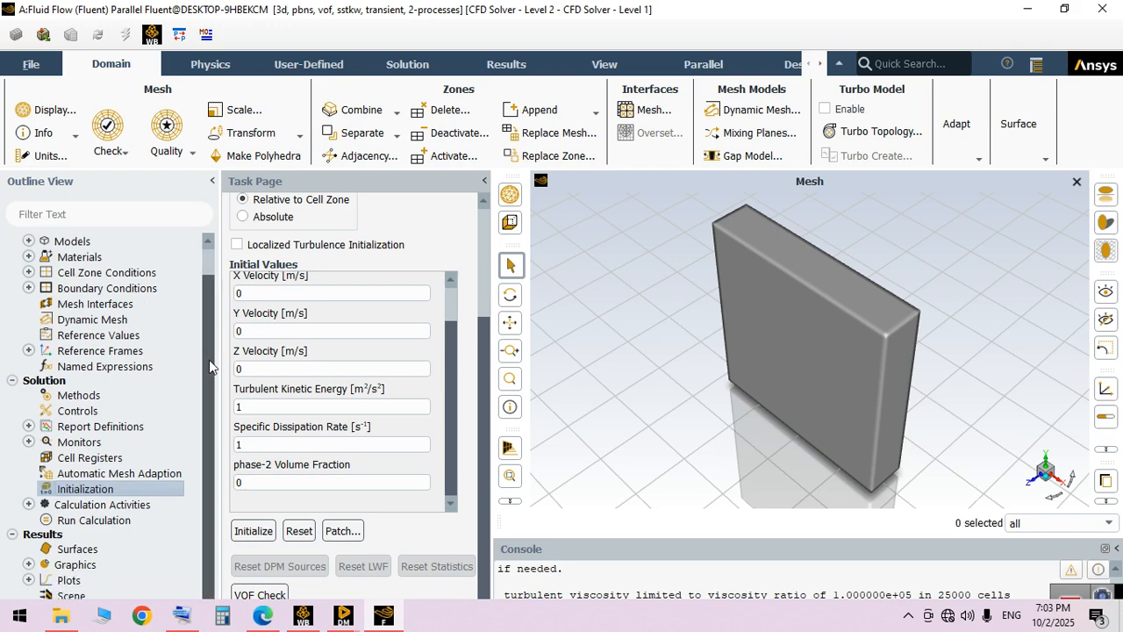
double_click(59, 549)
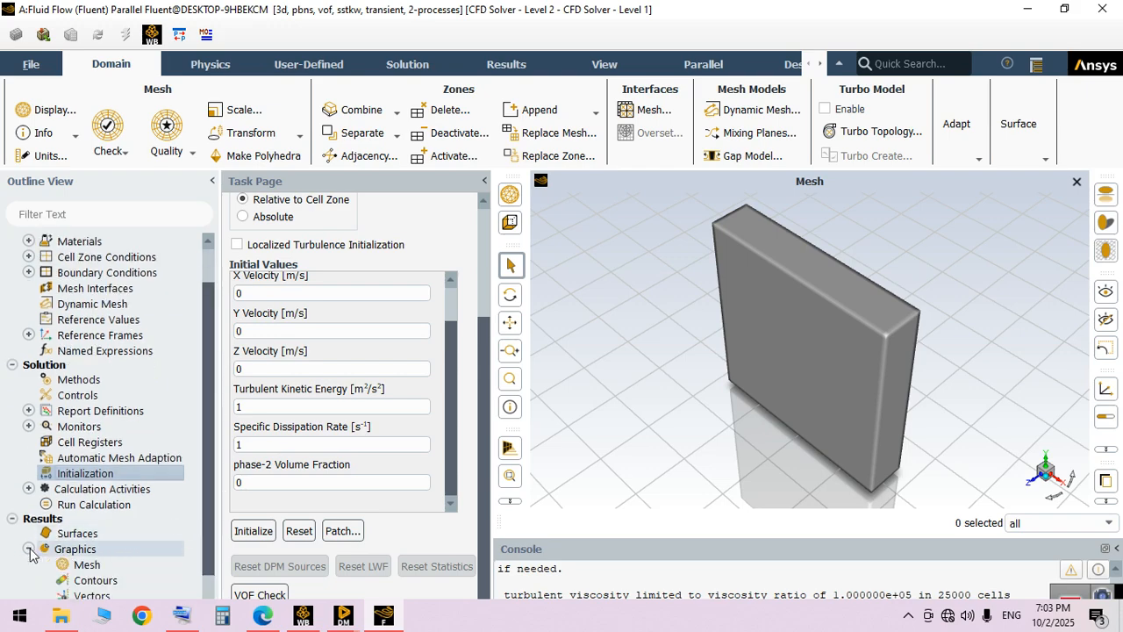
double_click(89, 580)
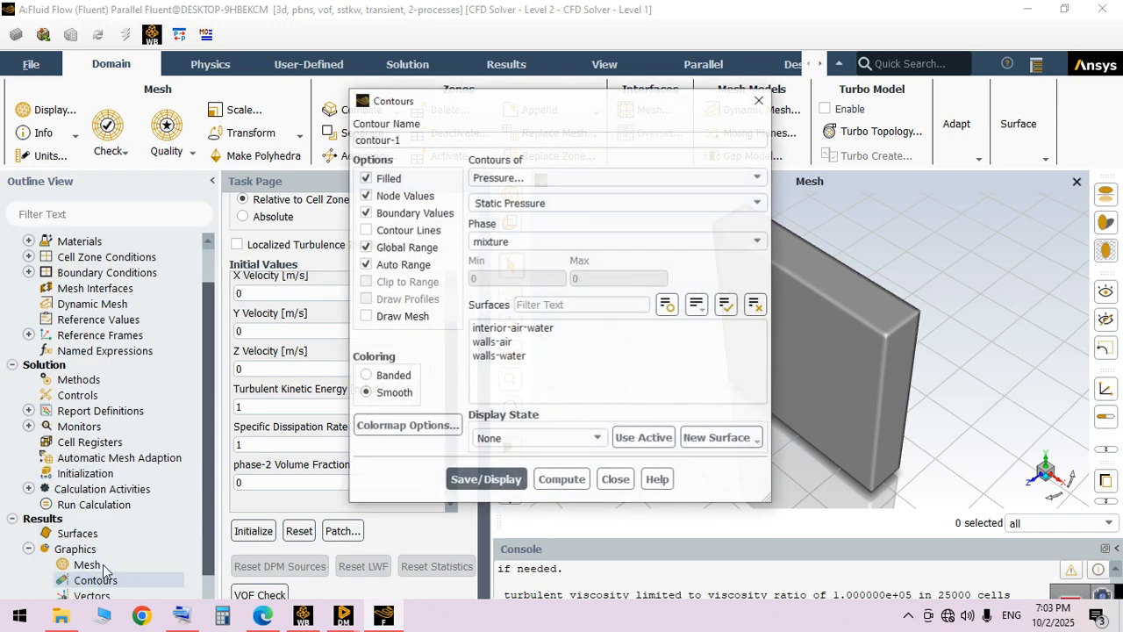
click(544, 179)
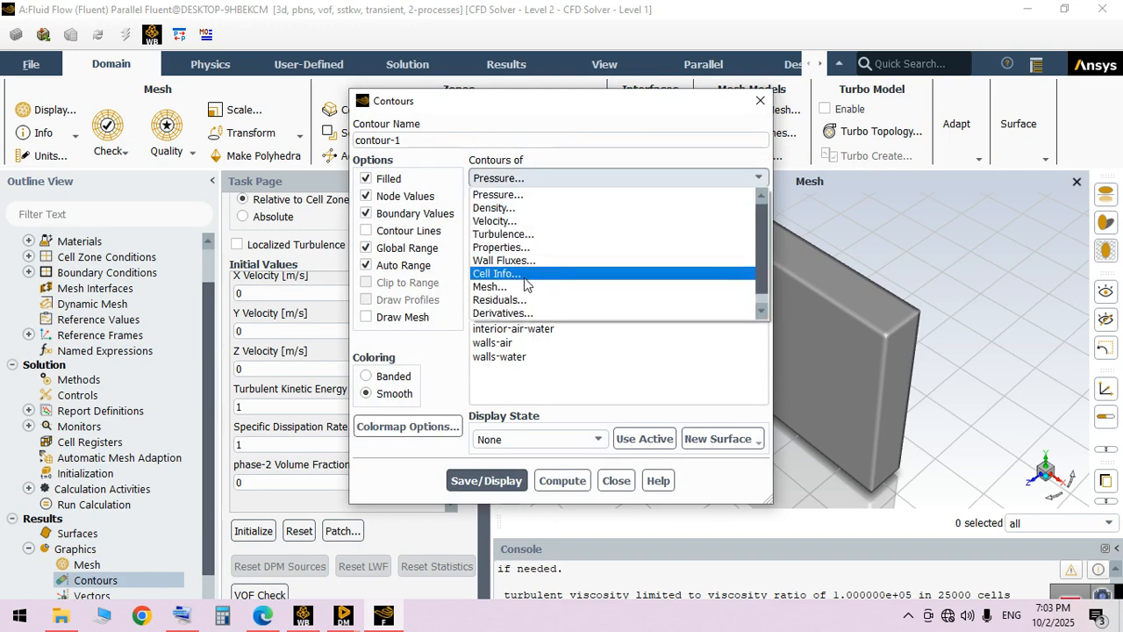
click(524, 209)
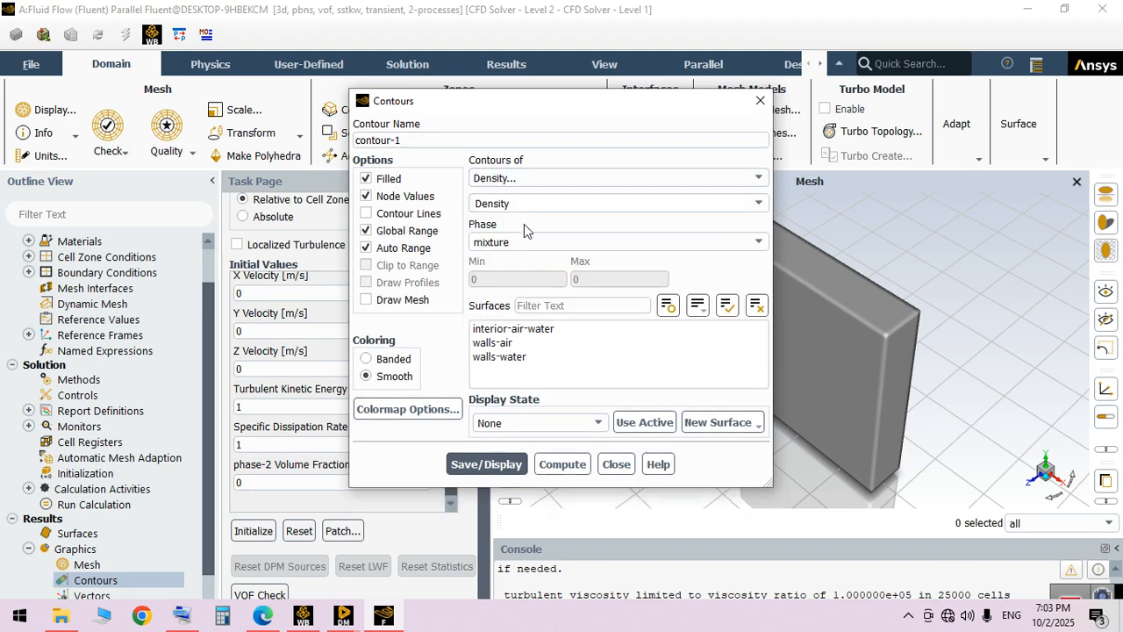
click(726, 305)
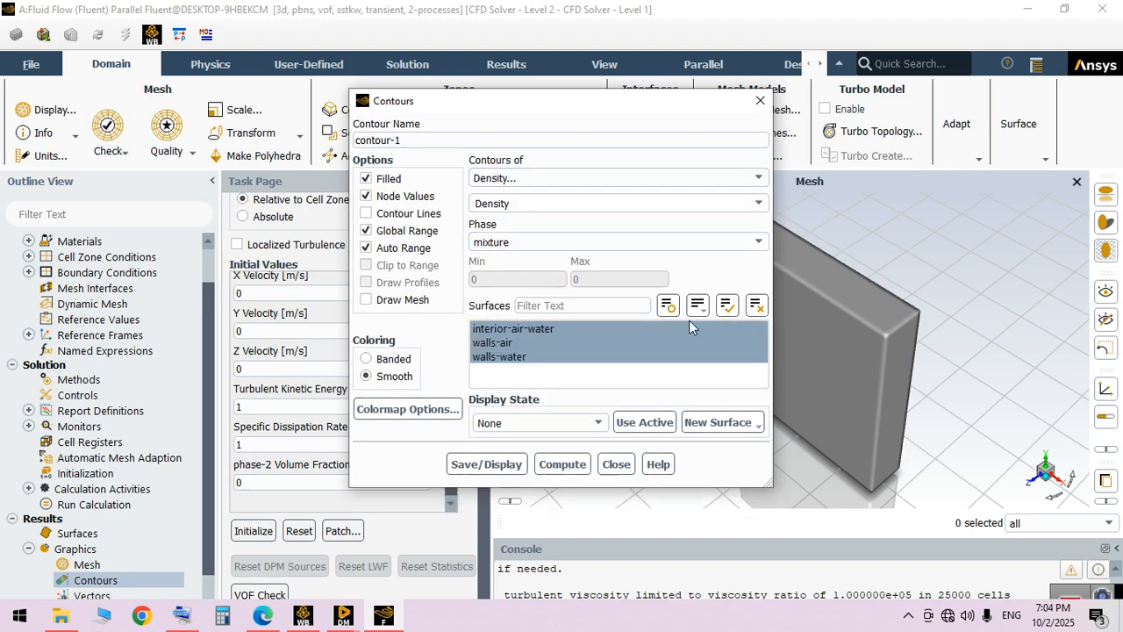
click(487, 463)
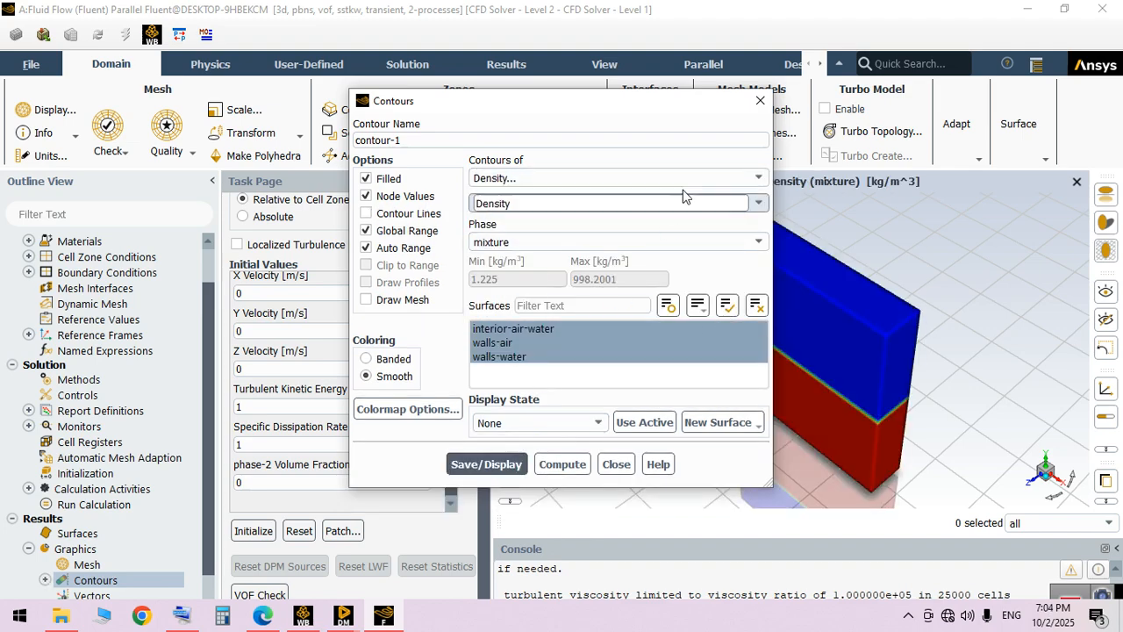
Enlarge the density contour's colour legend beside the model and close the contour definition
drag(682, 105, 438, 114)
drag(790, 334, 862, 377)
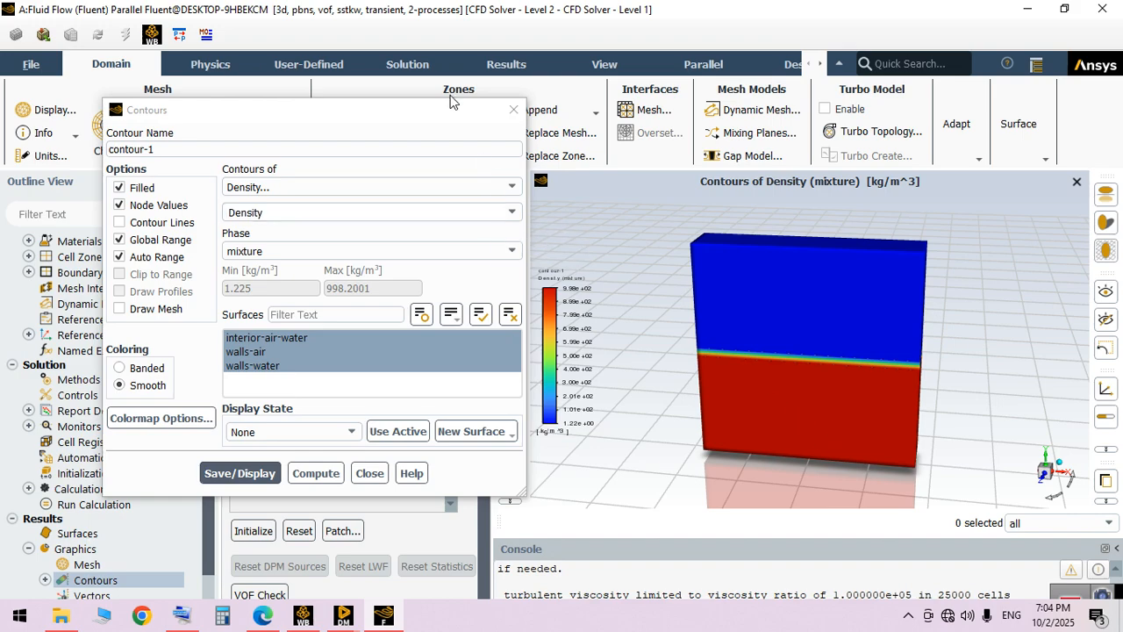
drag(457, 110, 337, 121)
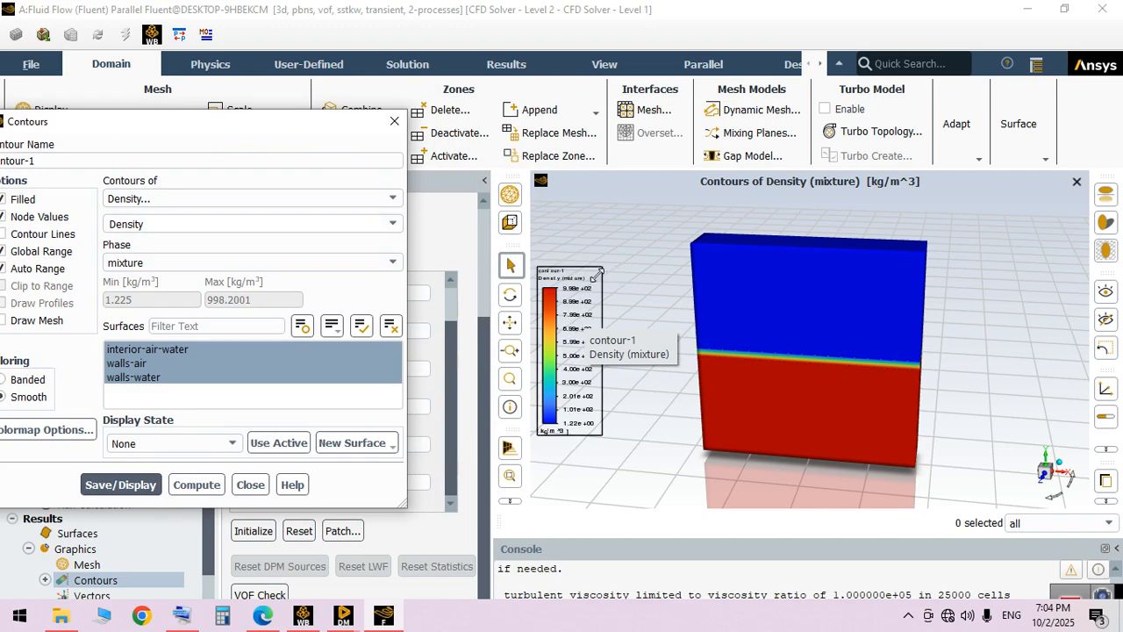
drag(599, 273, 630, 194)
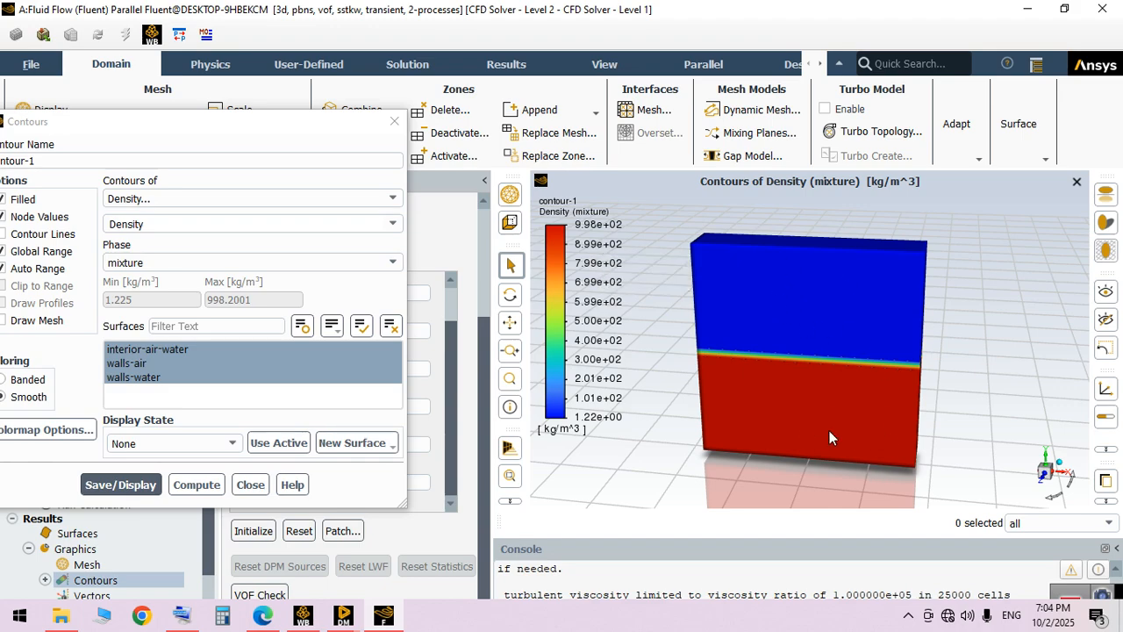
drag(318, 122, 527, 171)
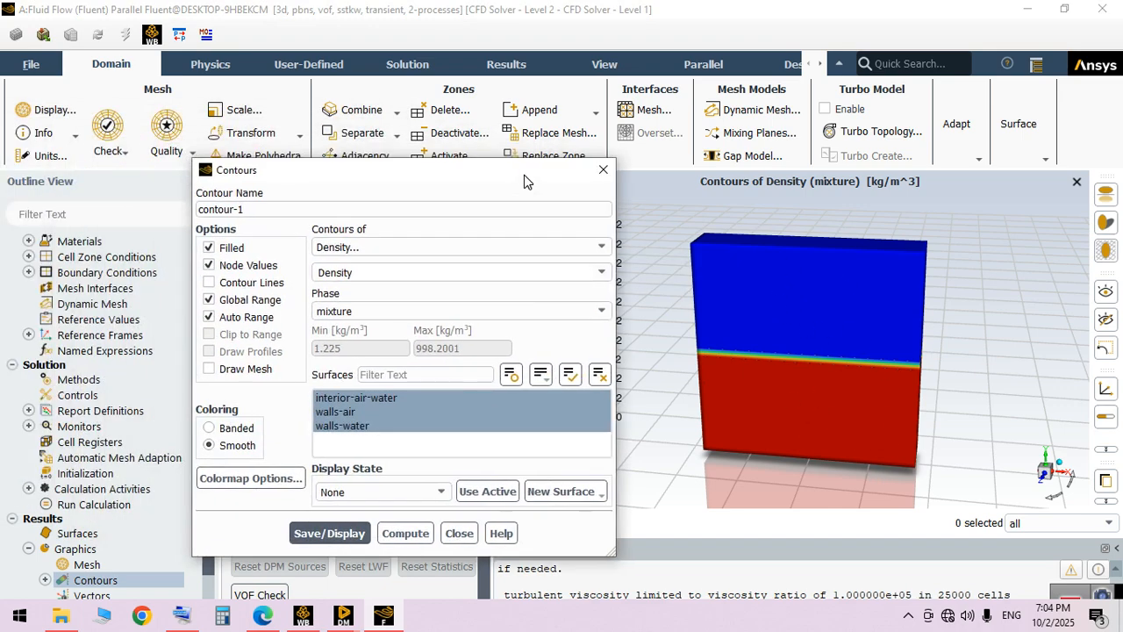
click(456, 532)
Save the project
click(26, 63)
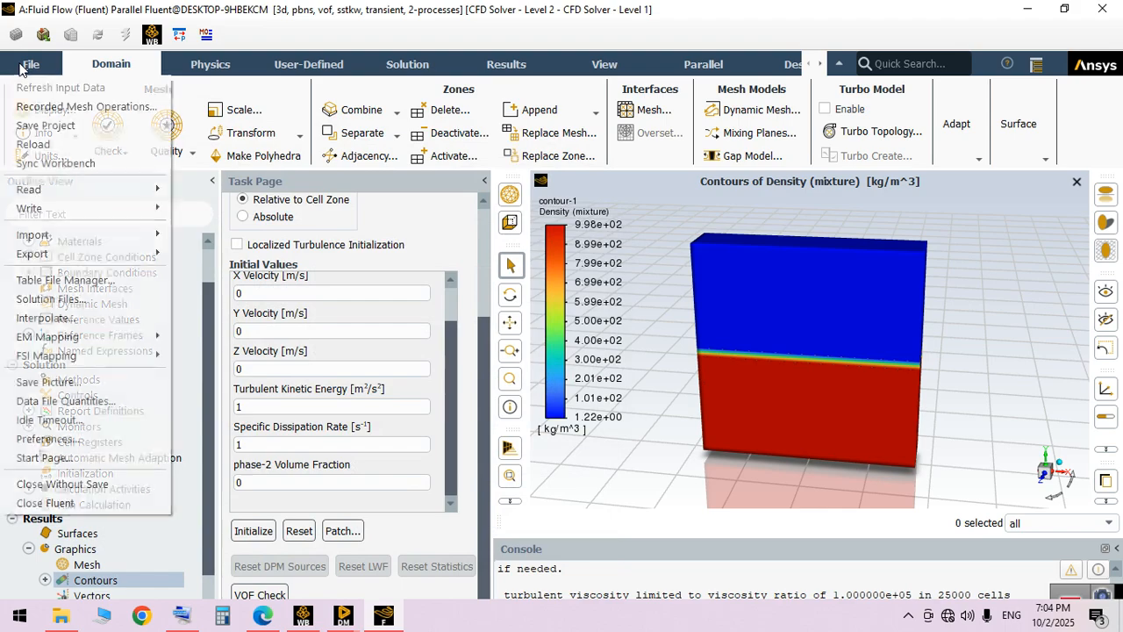
click(44, 124)
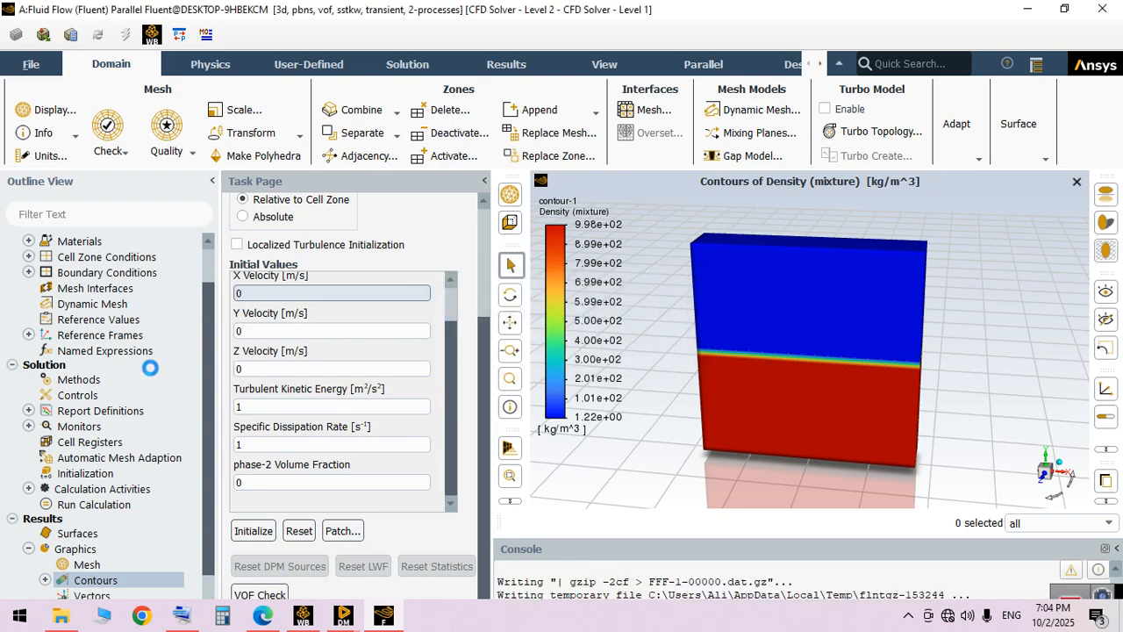
Switch the solver's time setting to Steady in the general setup
scroll(113, 292, up, 1)
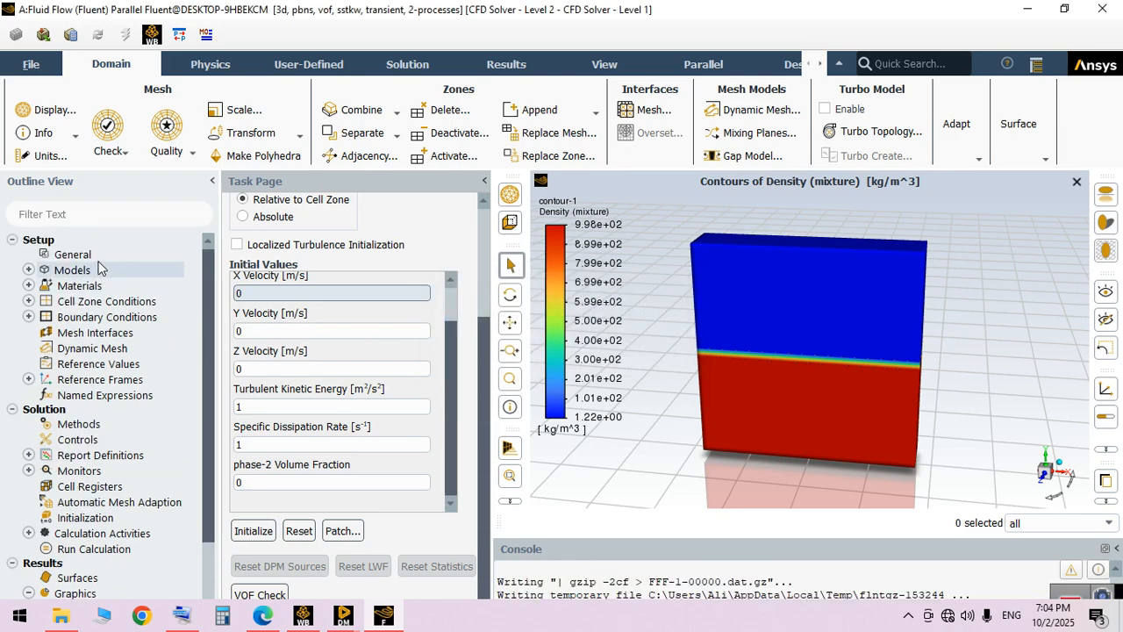
click(96, 255)
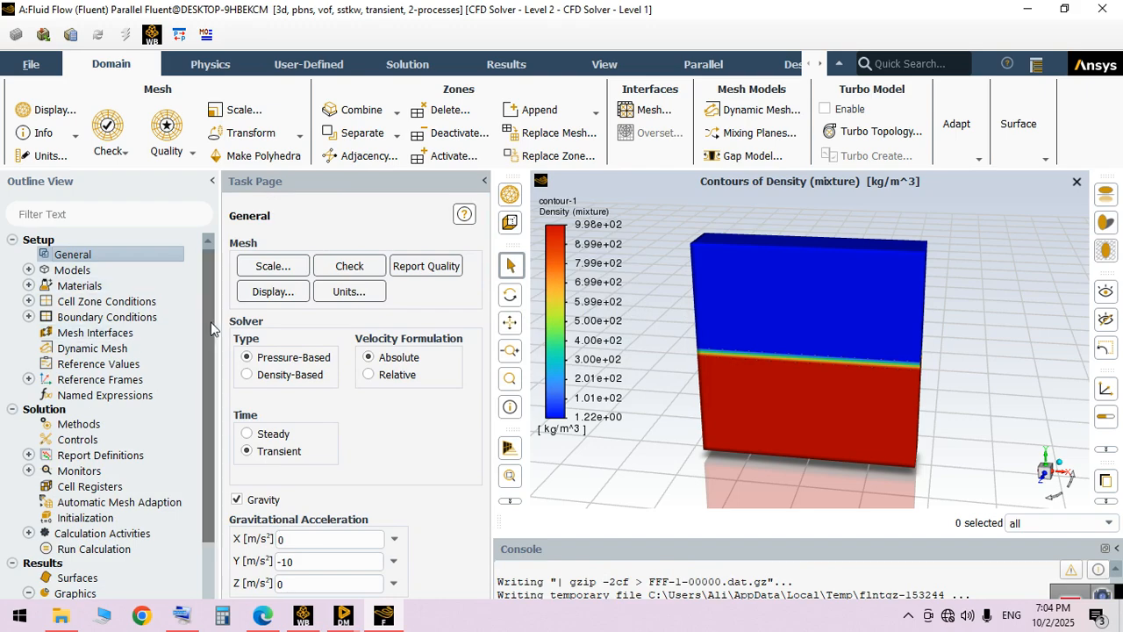
click(254, 440)
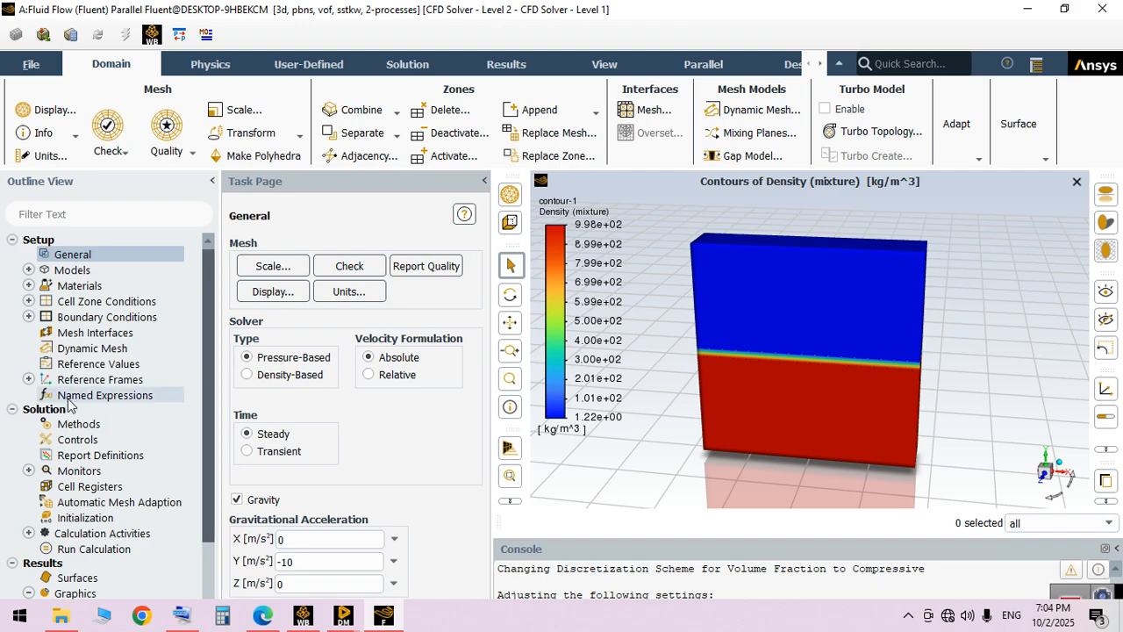
Create a new solution animation that records after every 5 iterations and is stored as PNG images
click(94, 546)
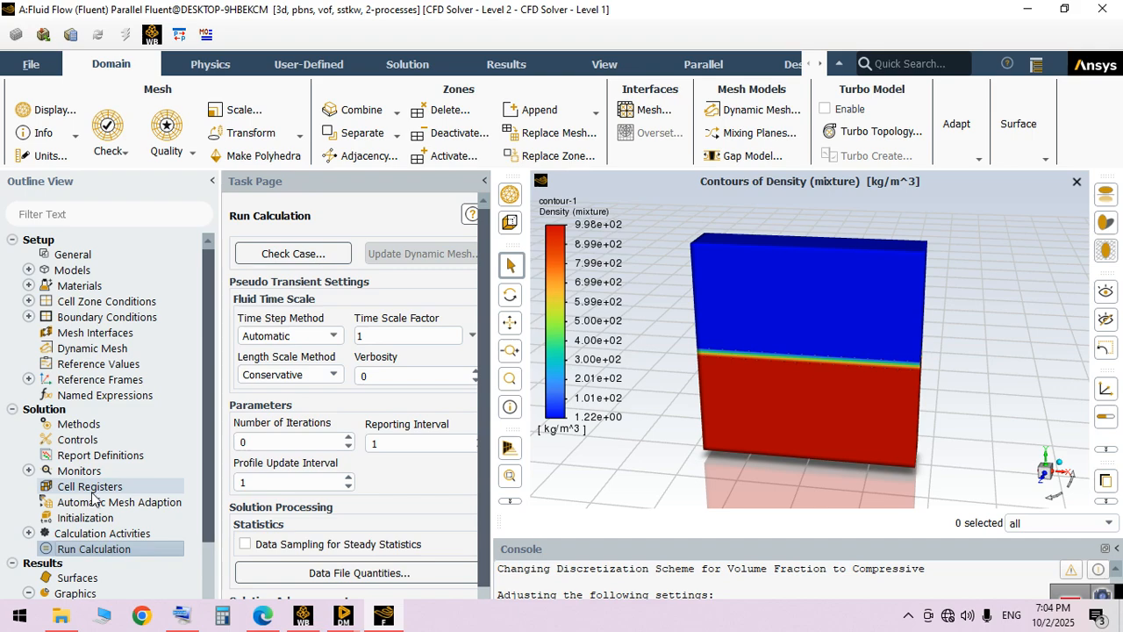
click(29, 533)
right_click(106, 581)
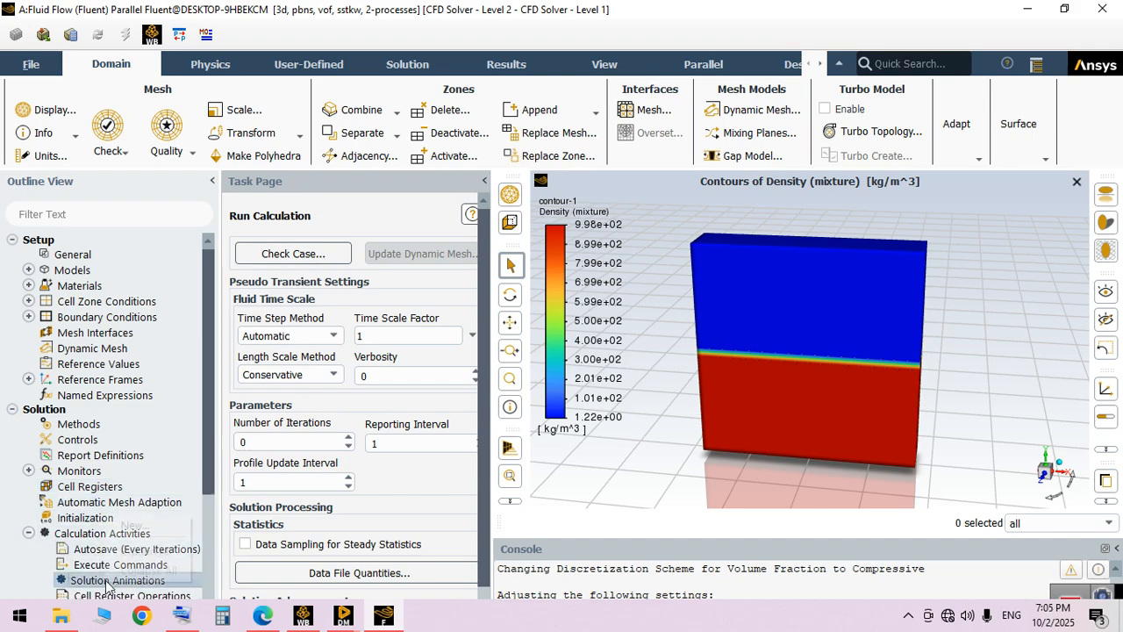
click(132, 525)
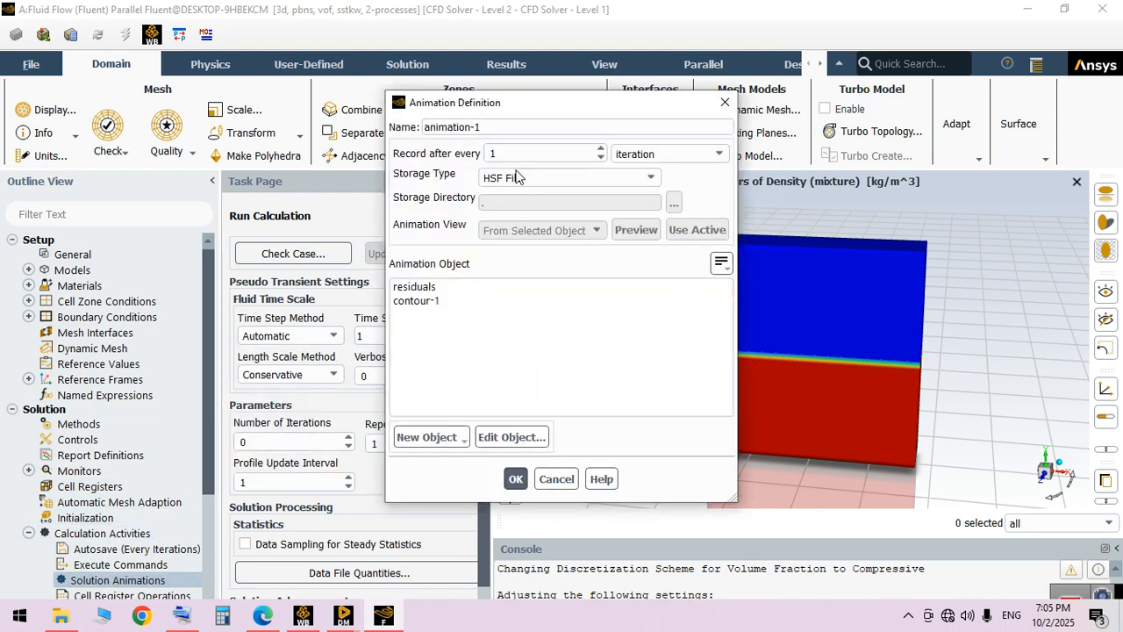
click(601, 149)
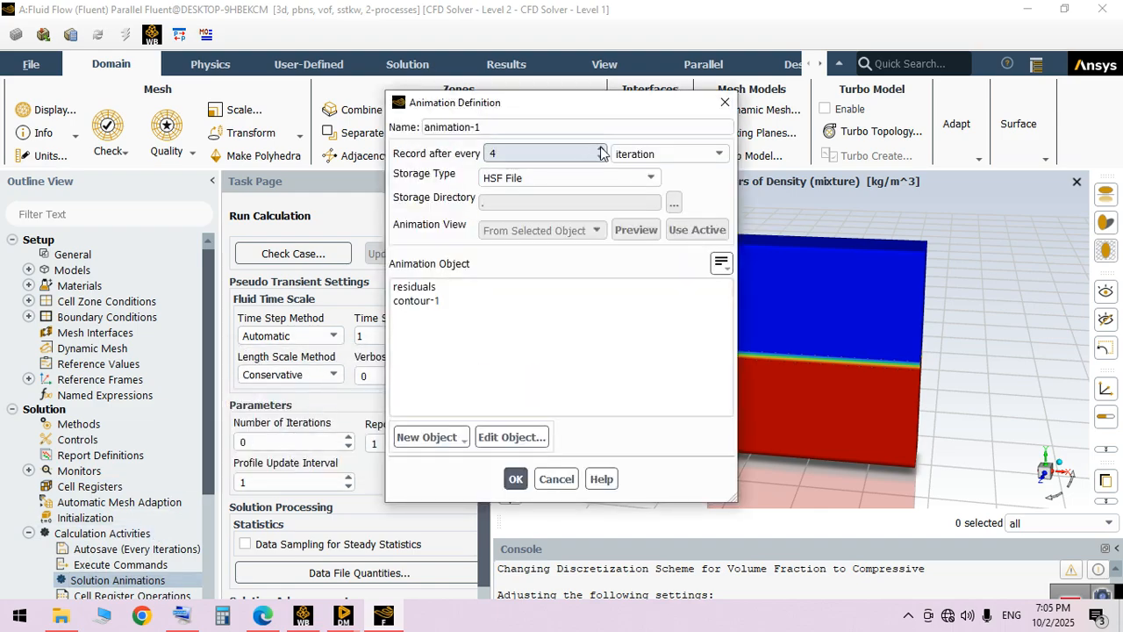
click(601, 149)
click(571, 178)
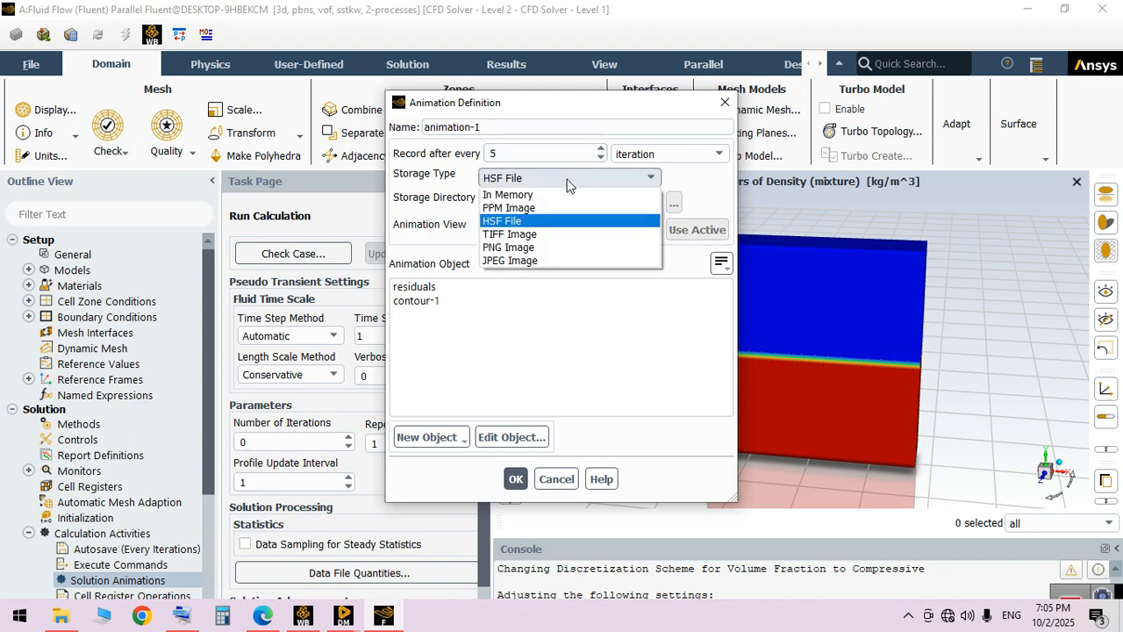
click(531, 249)
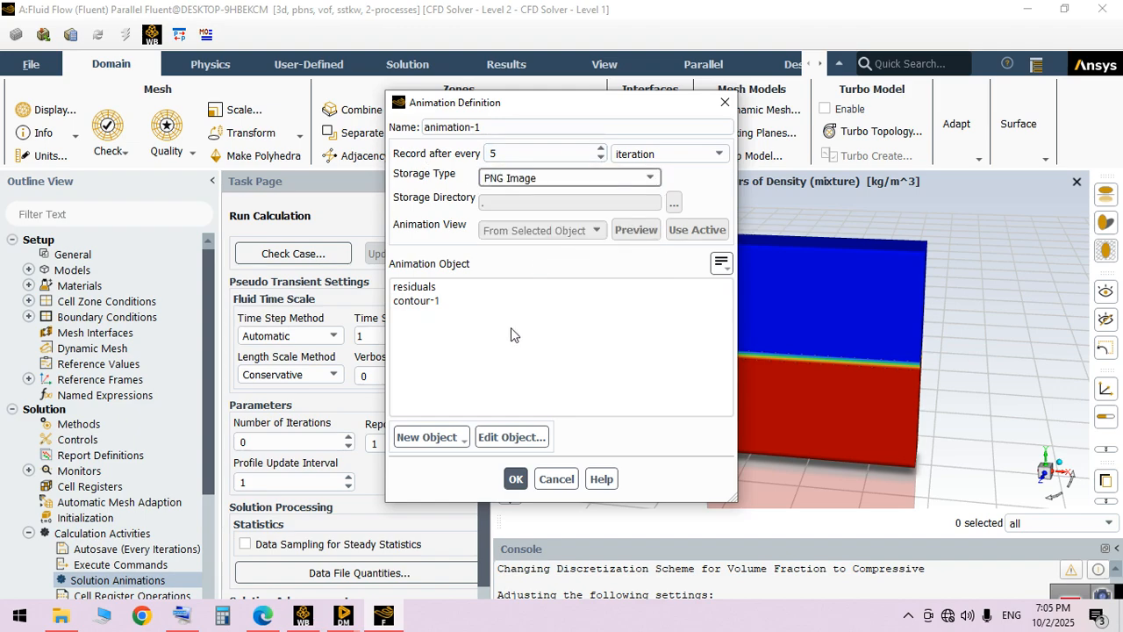
Choose contour-1 as the animation object, redisplay it from a more angled view, and accept the animation definition
click(415, 300)
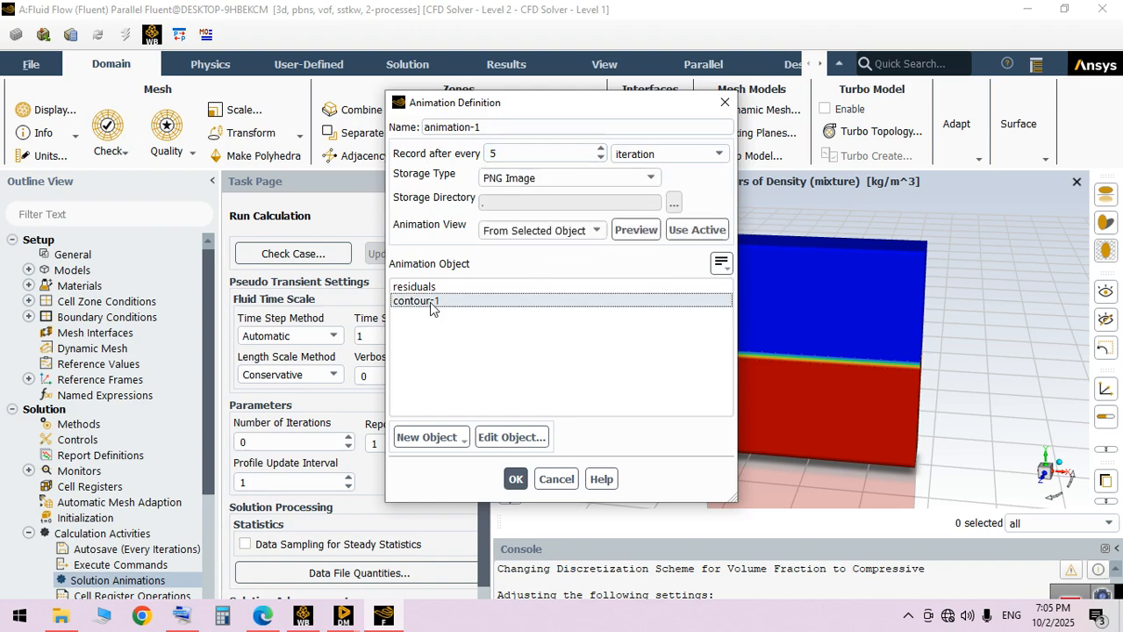
click(509, 437)
drag(880, 371, 969, 331)
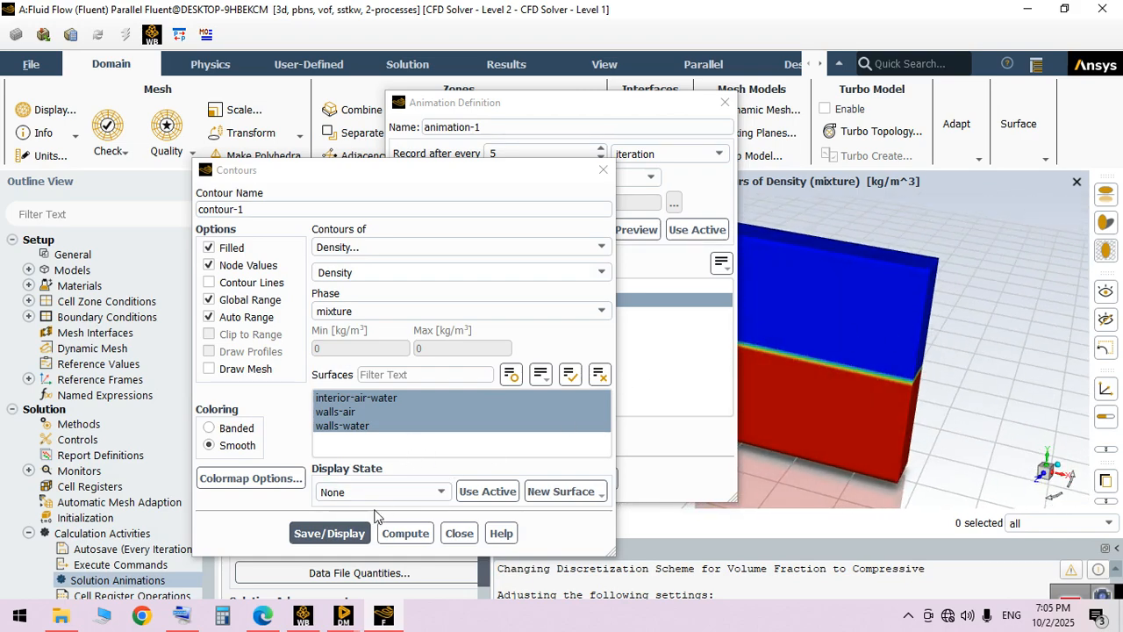
click(357, 534)
click(458, 533)
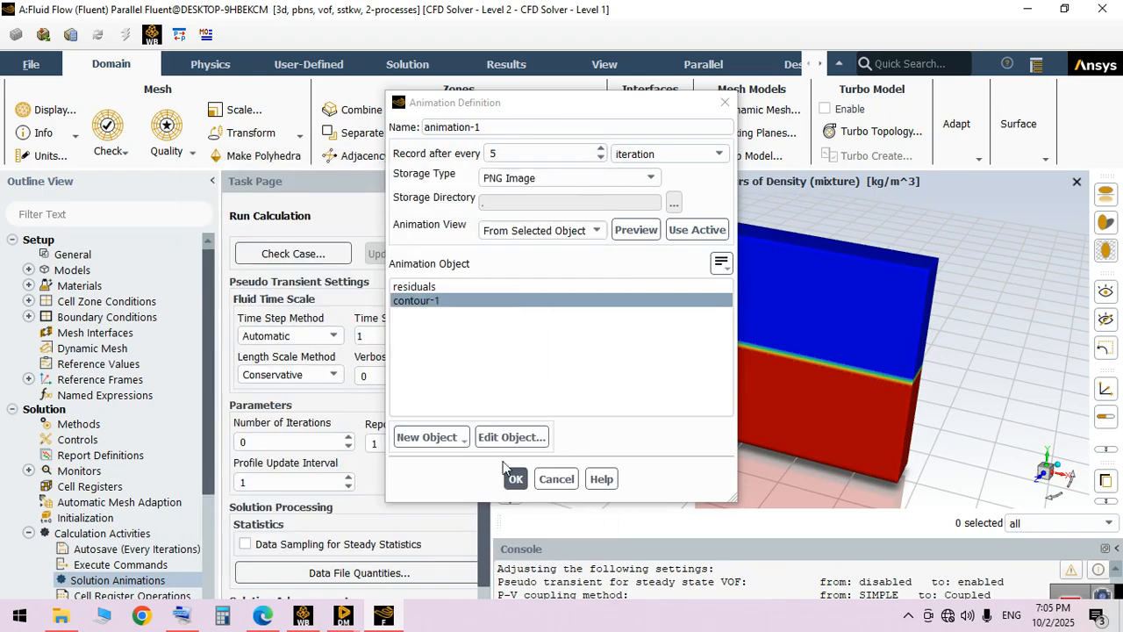
click(514, 474)
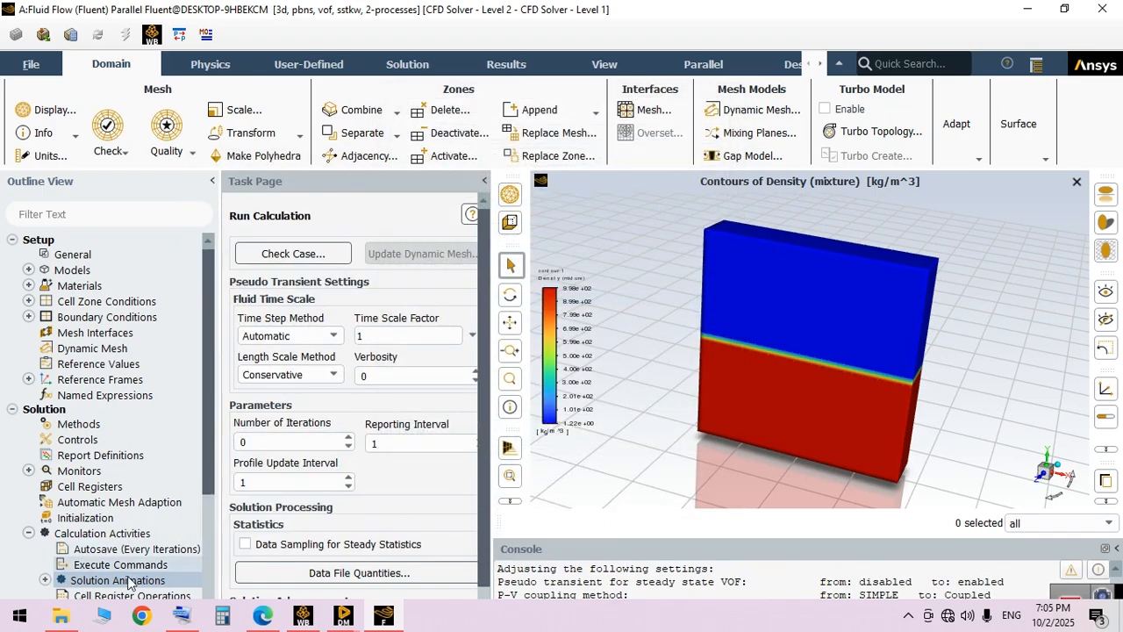
Run the steady calculation for 200 iterations and inspect the resulting density contour from several angles
click(281, 443)
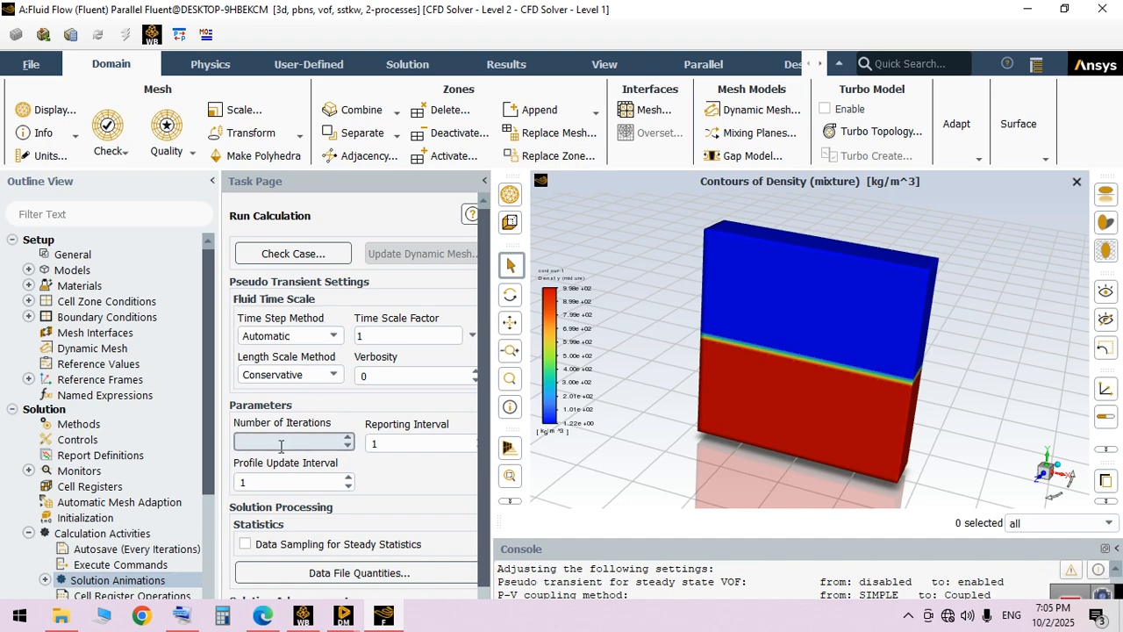
text(00)
scroll(487, 373, down, 2)
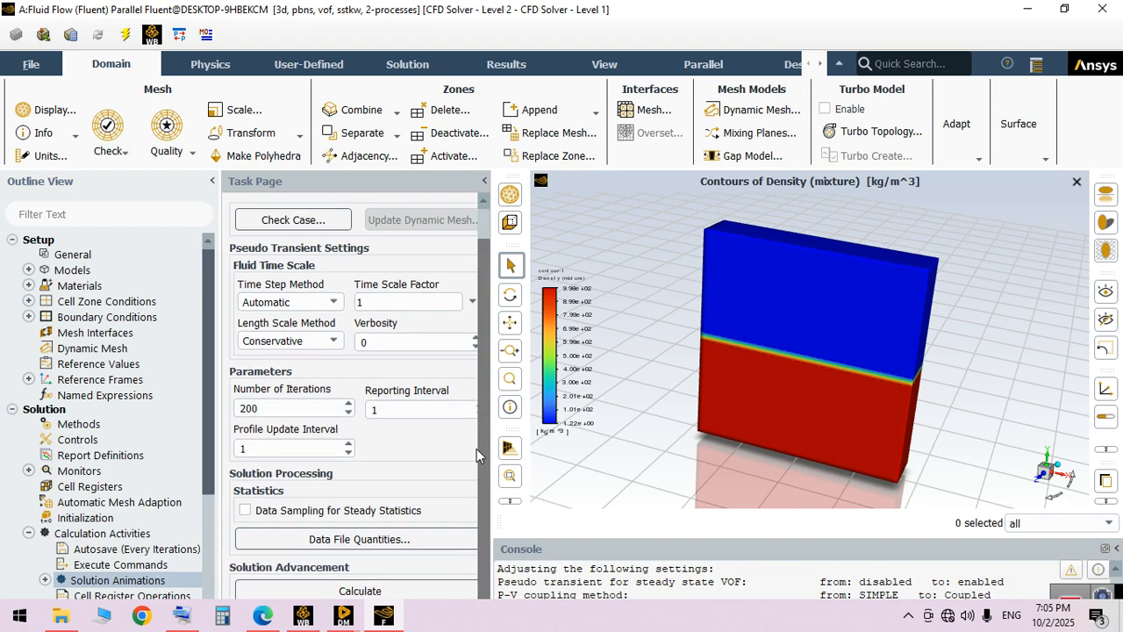
click(378, 592)
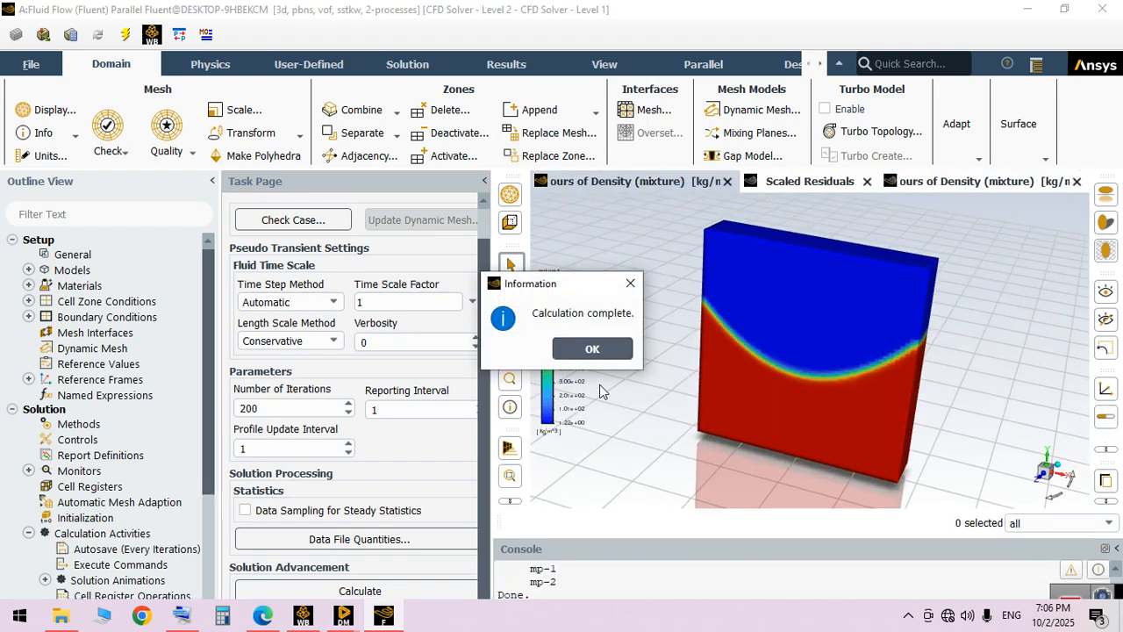
click(592, 349)
drag(738, 390, 661, 438)
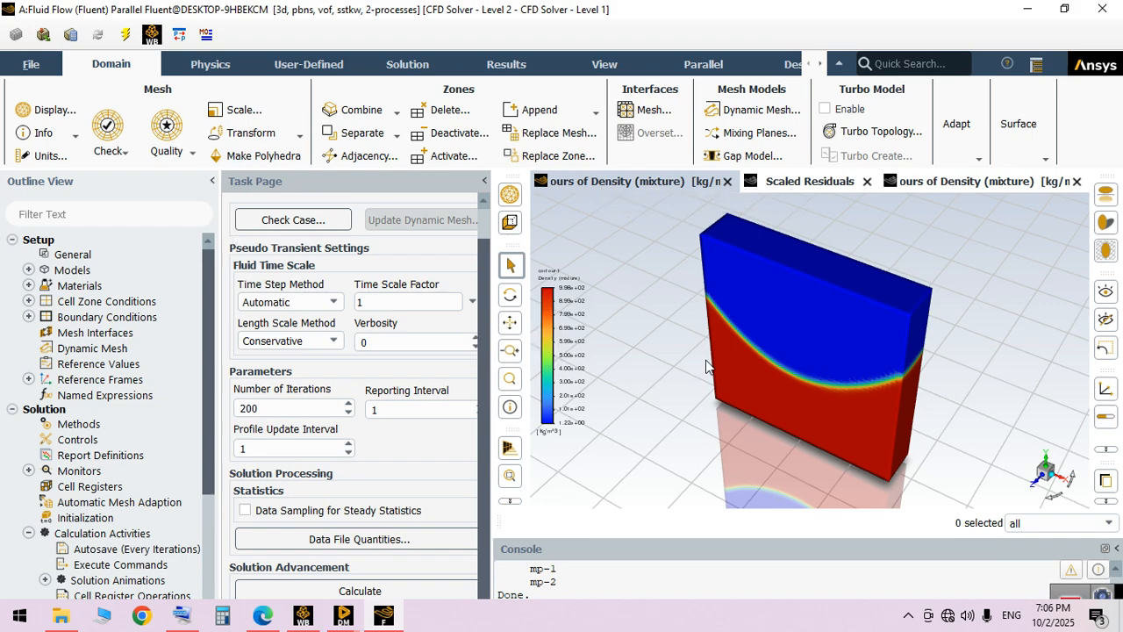
drag(859, 296, 873, 346)
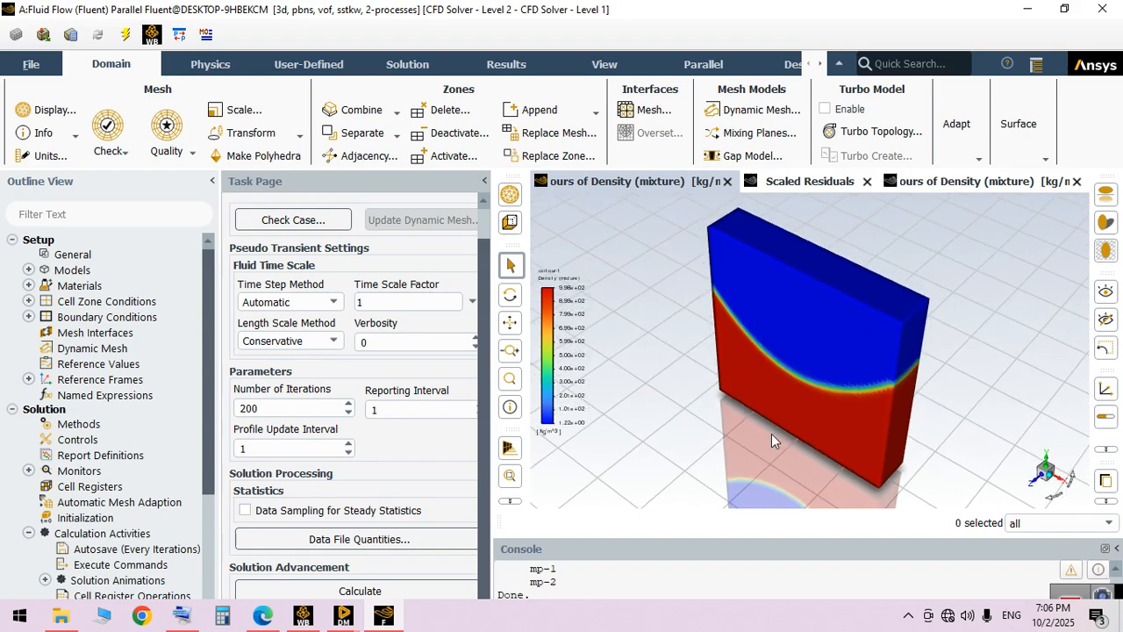